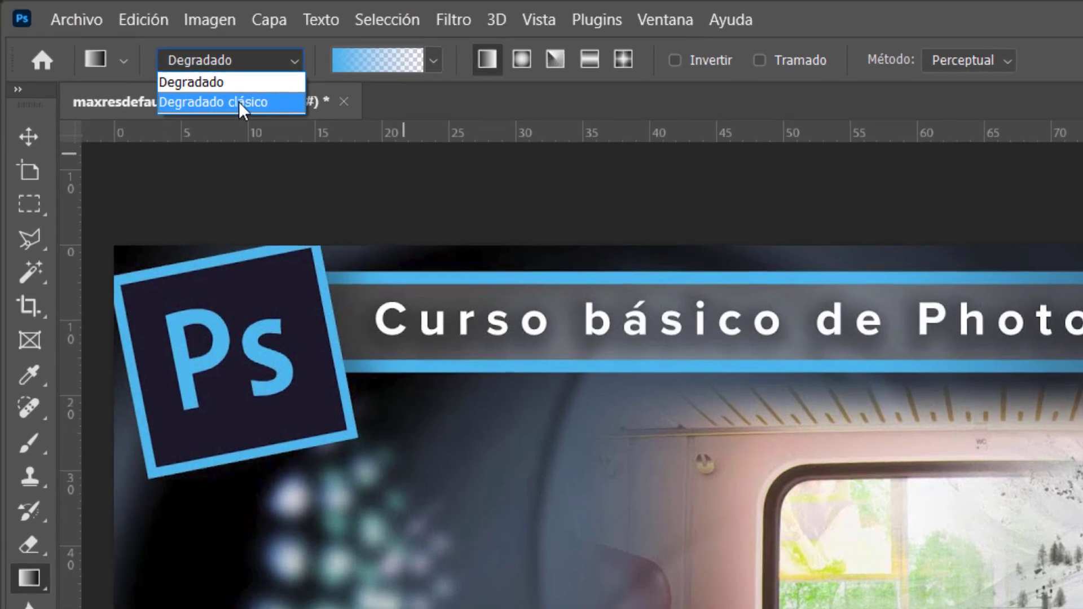
Step: Try a blue-to-transparent Degradado clásico across the dark area around the blurred lights on the Fondo layer, and undo it
click(239, 101)
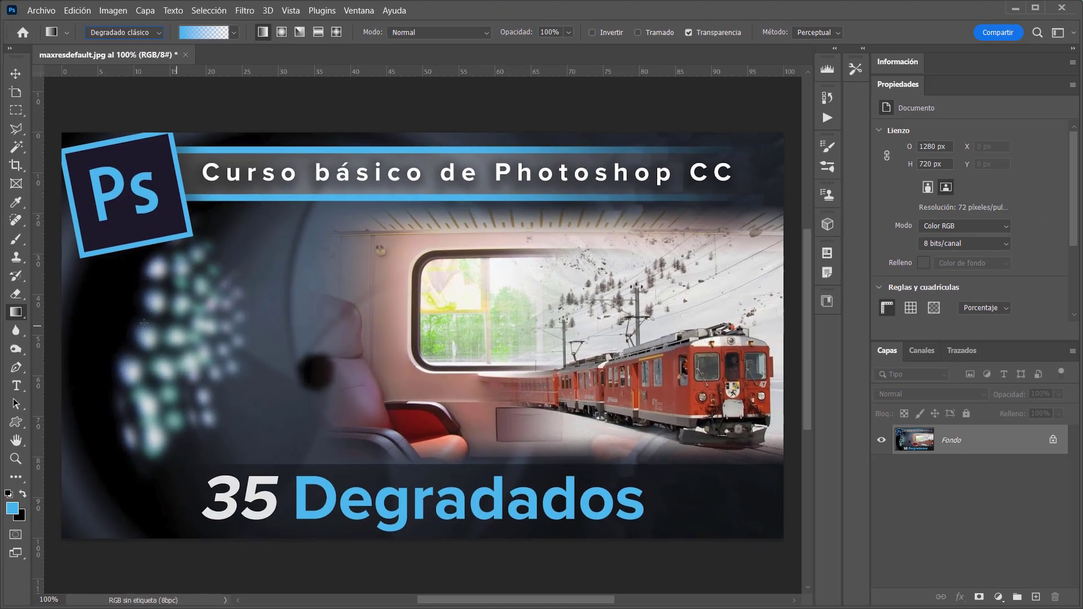
drag(82, 325, 379, 330)
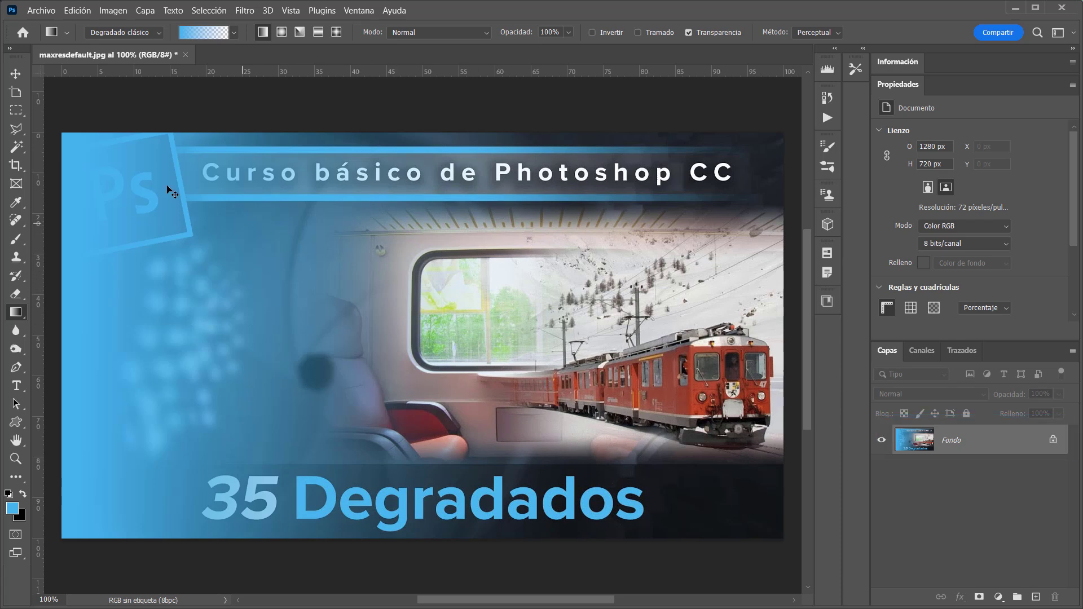
key(ctrl+z)
Step: Try the non-classic Degradado mode with a near-horizontal blue-to-transparent gradient, extend its end point toward the train, and delete the gradient fill layer
click(109, 38)
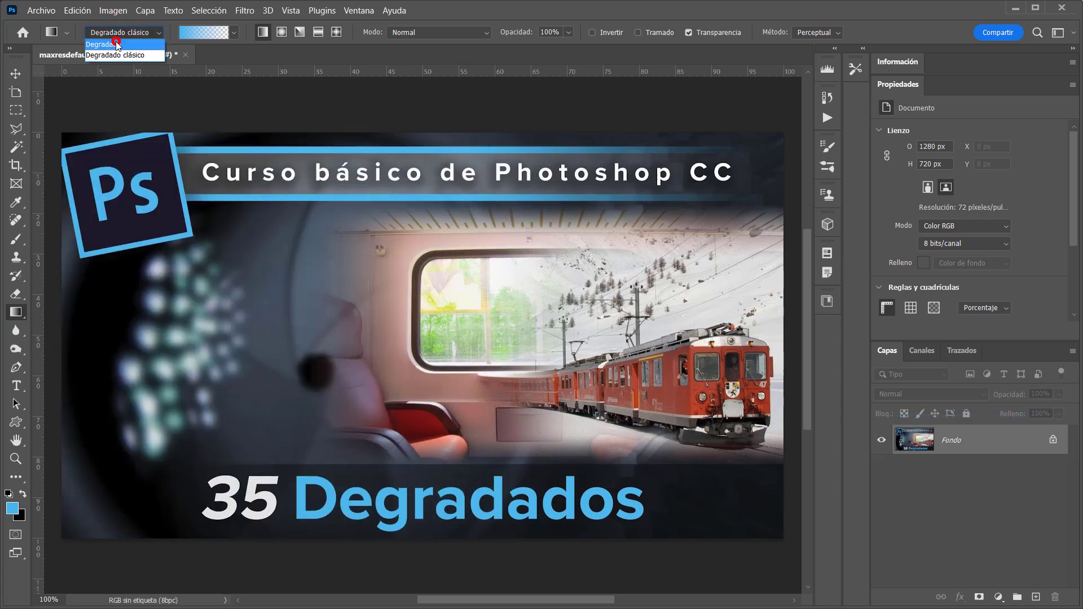
click(113, 41)
drag(108, 317, 623, 330)
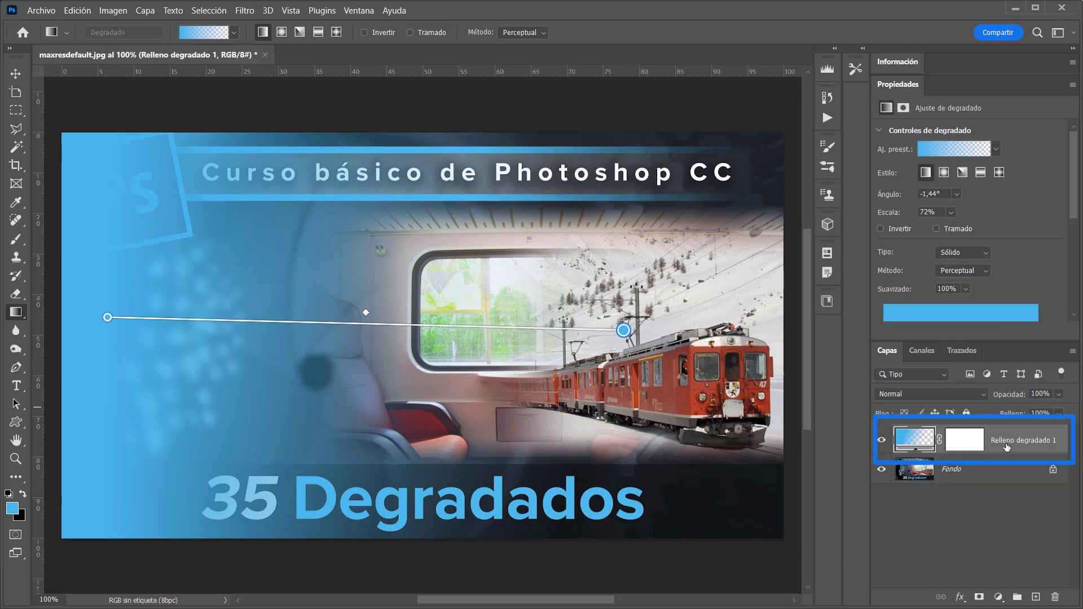
drag(624, 330, 694, 343)
drag(1017, 445, 1053, 596)
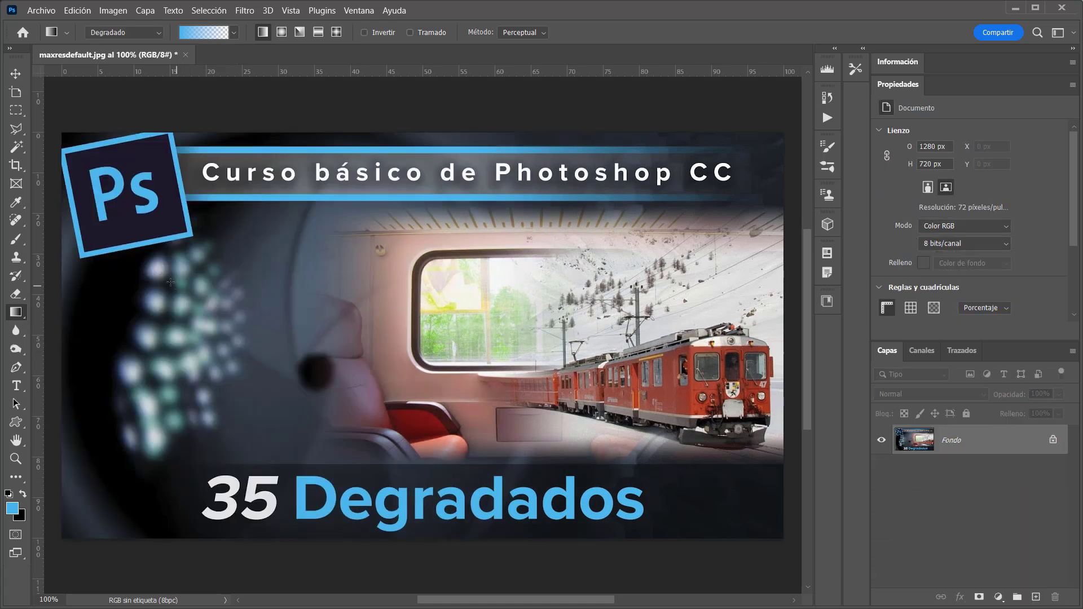
click(103, 34)
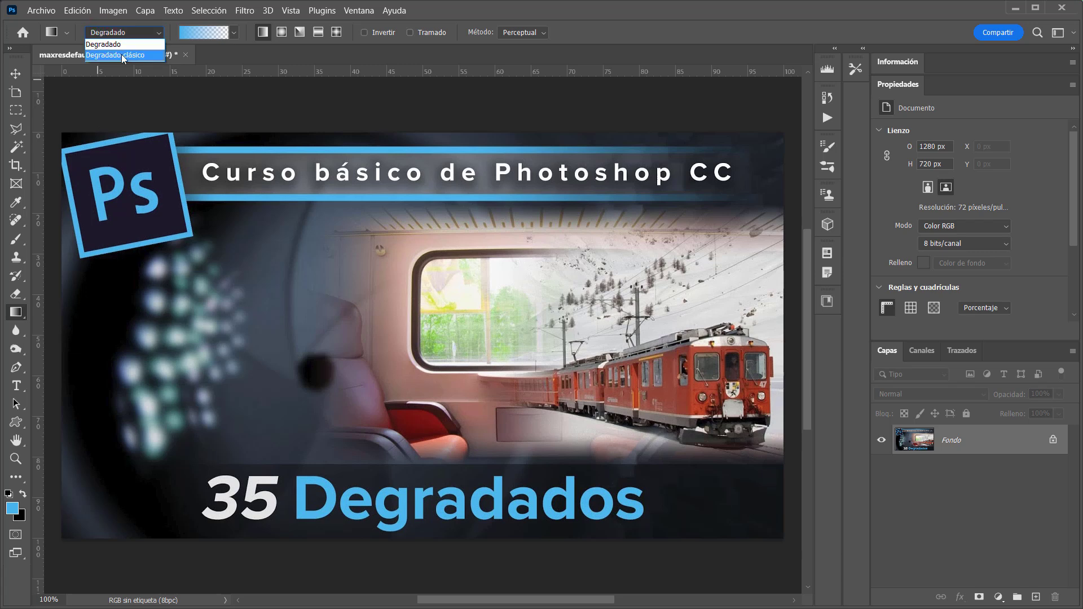
click(577, 13)
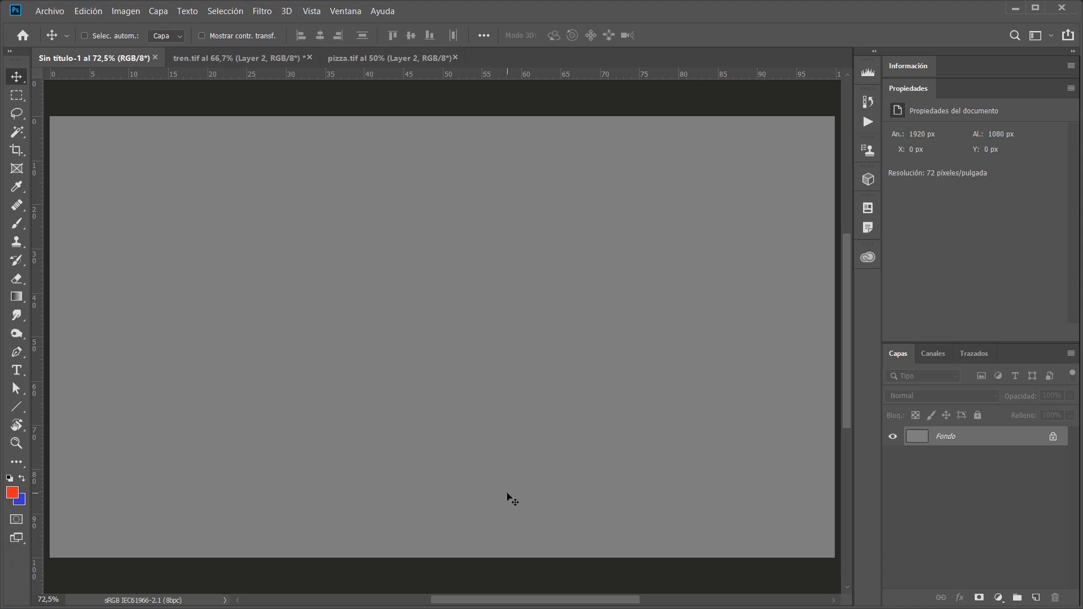
Step: Draw a slightly tilted red-to-blue linear gradient across the gray canvas, undo it, and return to the Move tool
click(16, 296)
drag(125, 340, 709, 251)
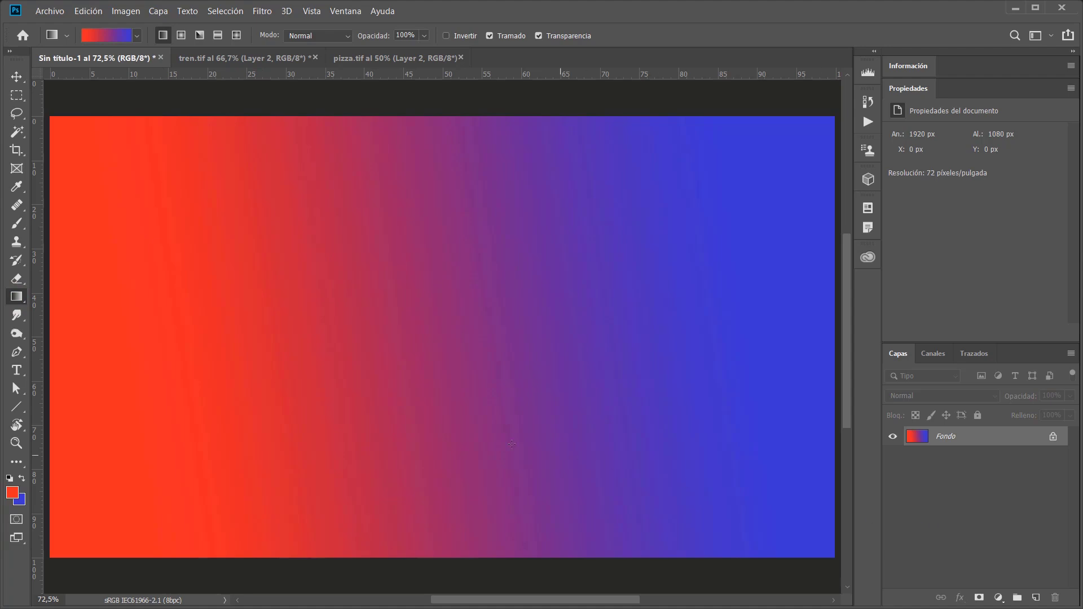
key(ctrl+z)
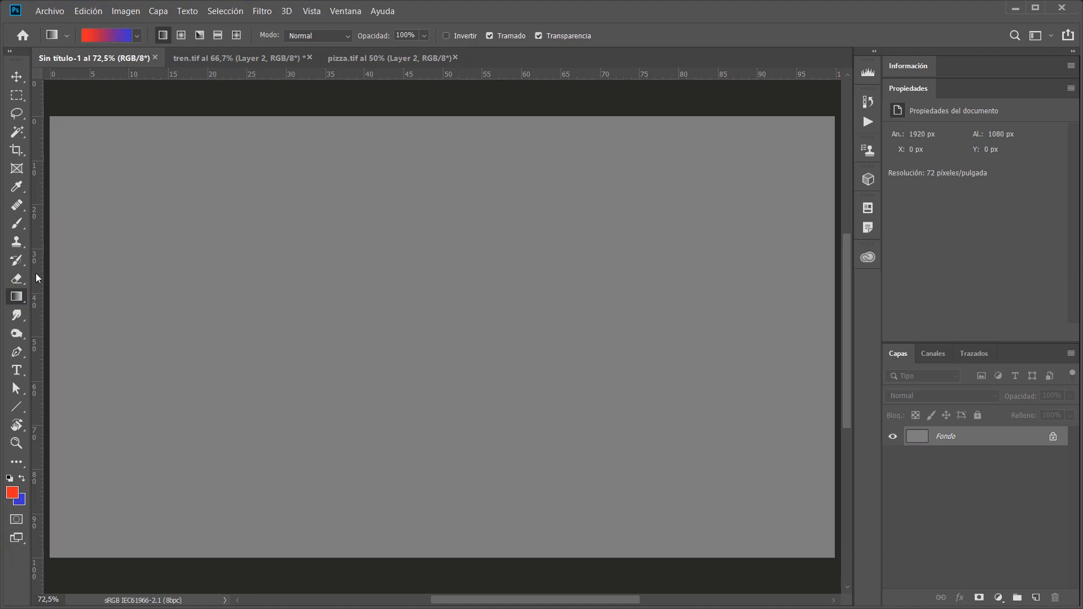
key(v)
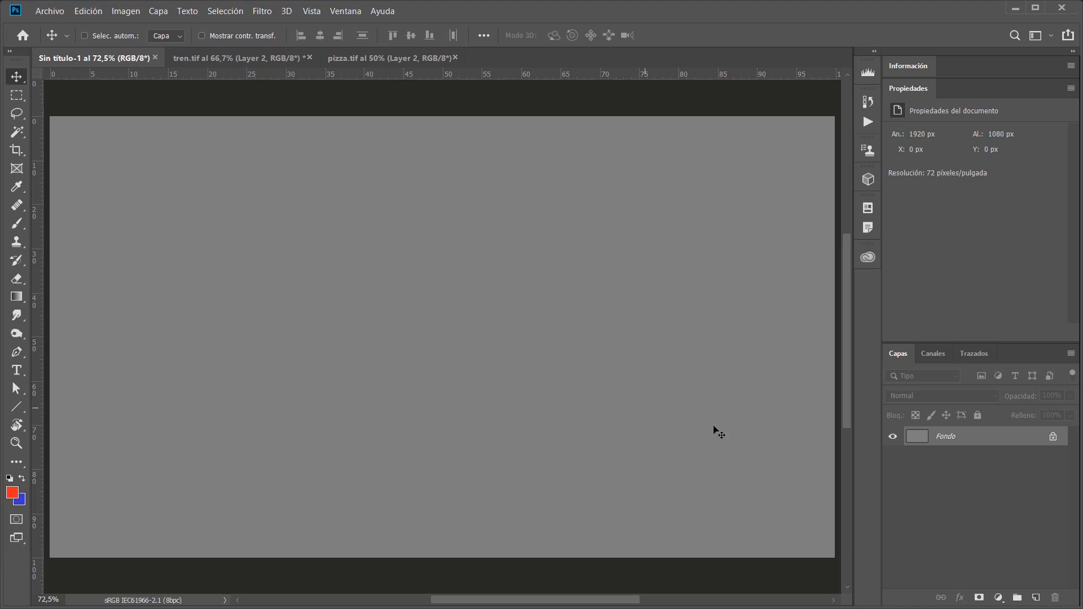
Step: Activate the Gradient tool, swap it for the Paint Bucket tool in the same group, and switch back to the Gradient tool
click(17, 300)
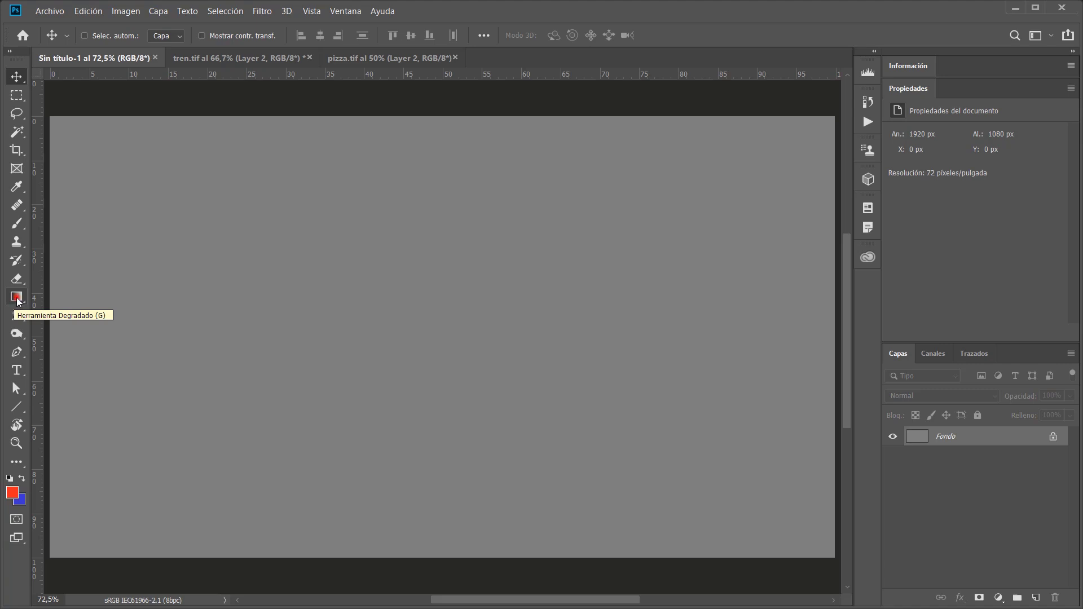
click(17, 299)
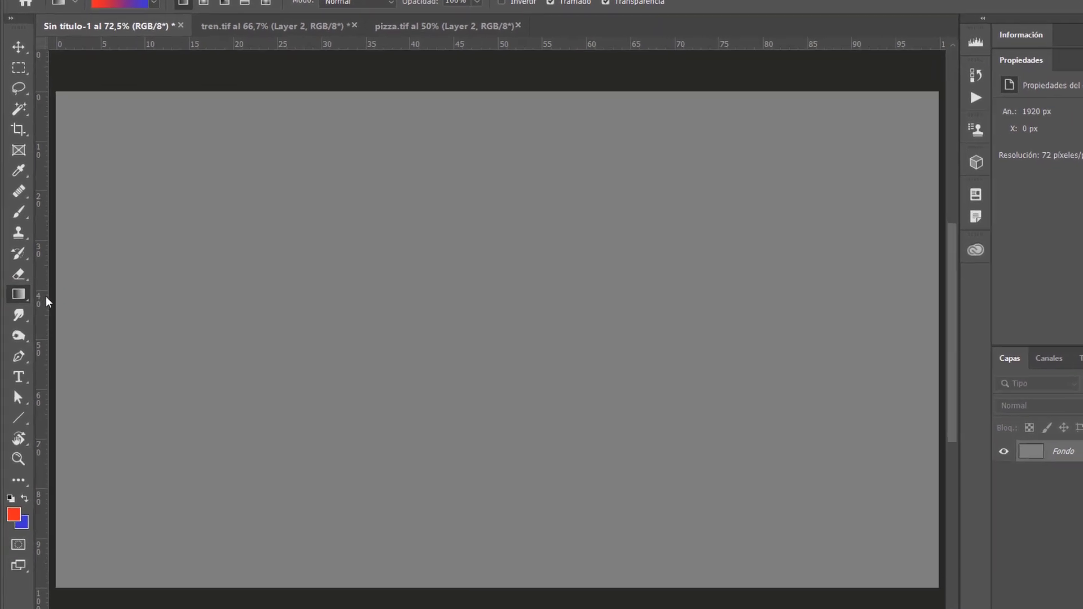
right_click(28, 294)
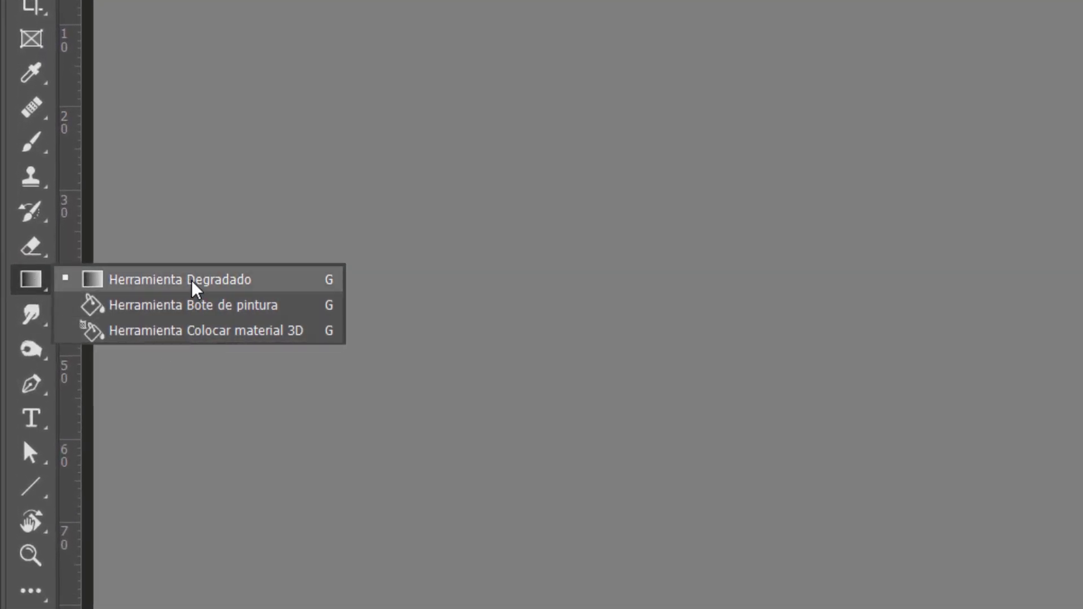
click(179, 306)
right_click(40, 282)
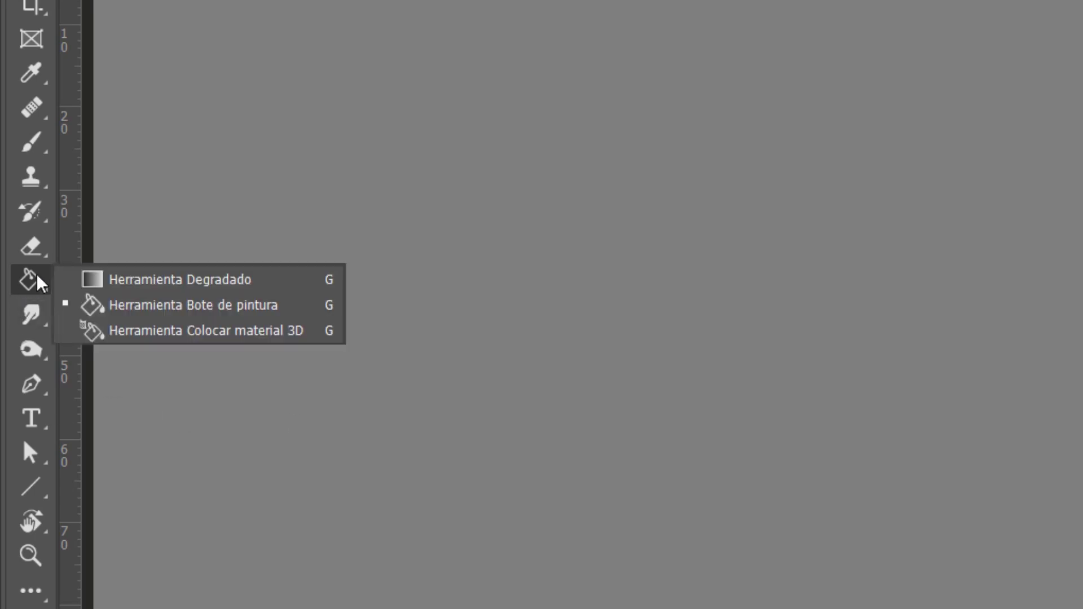
click(130, 279)
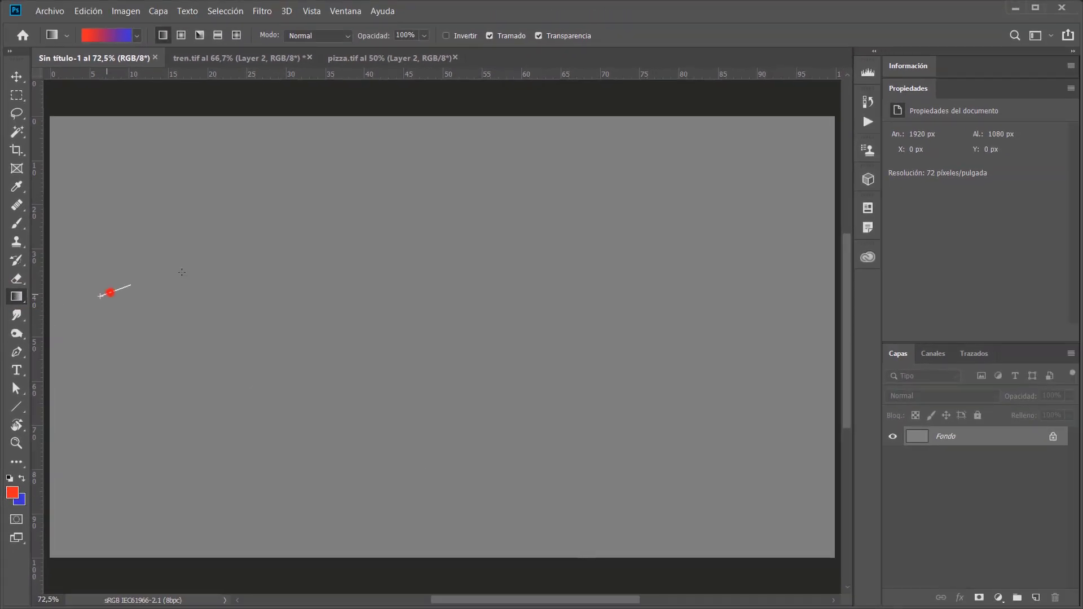
Step: Draw a nearly horizontal red-to-blue gradient over the middle of the gray canvas, and undo it
drag(153, 278, 586, 290)
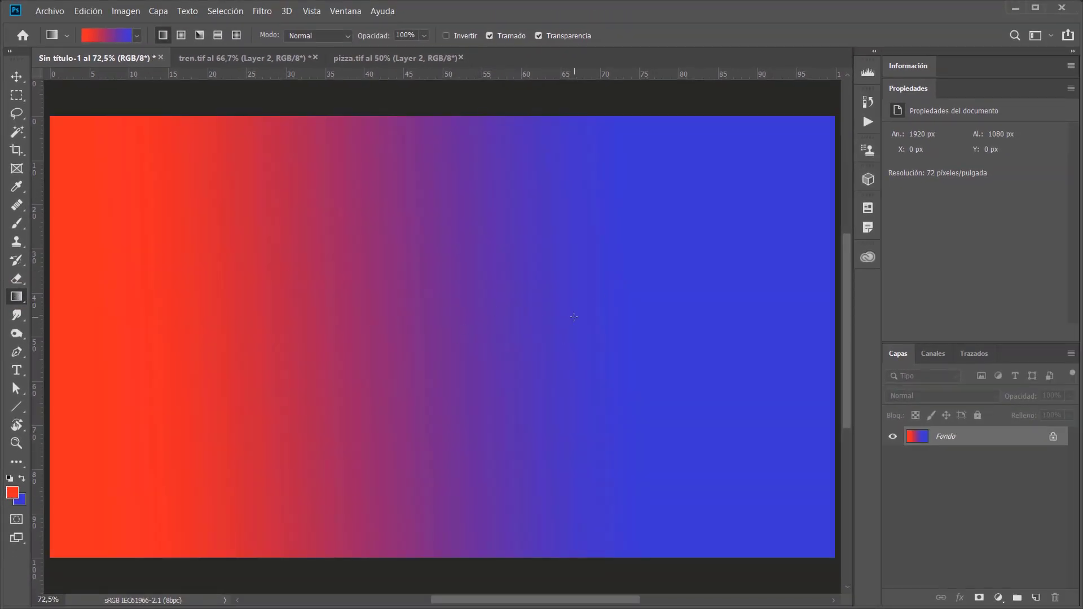
key(ctrl+z)
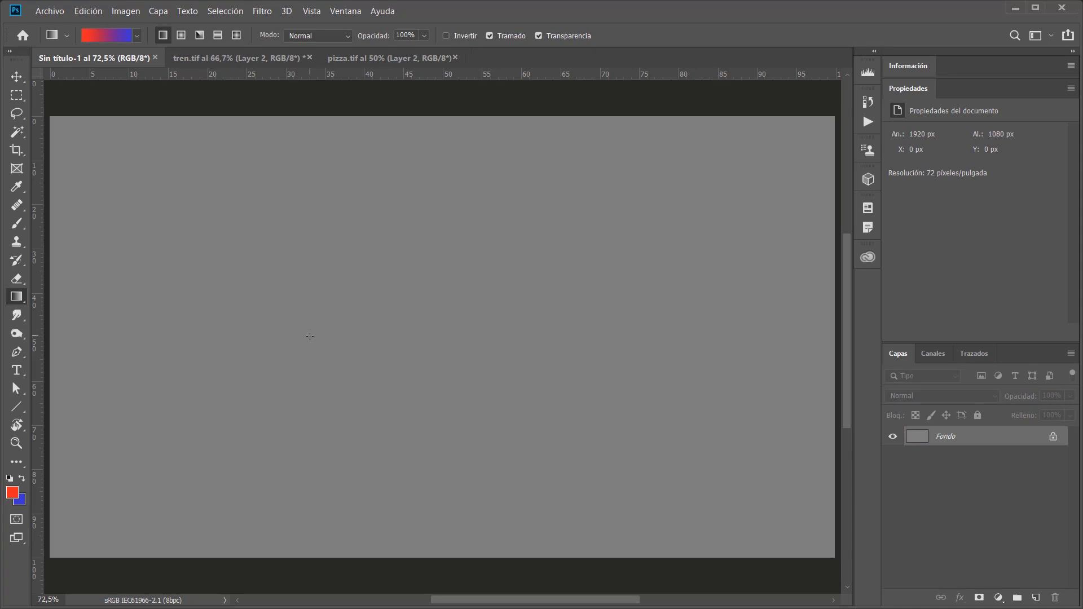
Step: Try the red-to-transparent gradient preset horizontally across nearly the full width of the gray canvas, and undo the fill
click(137, 36)
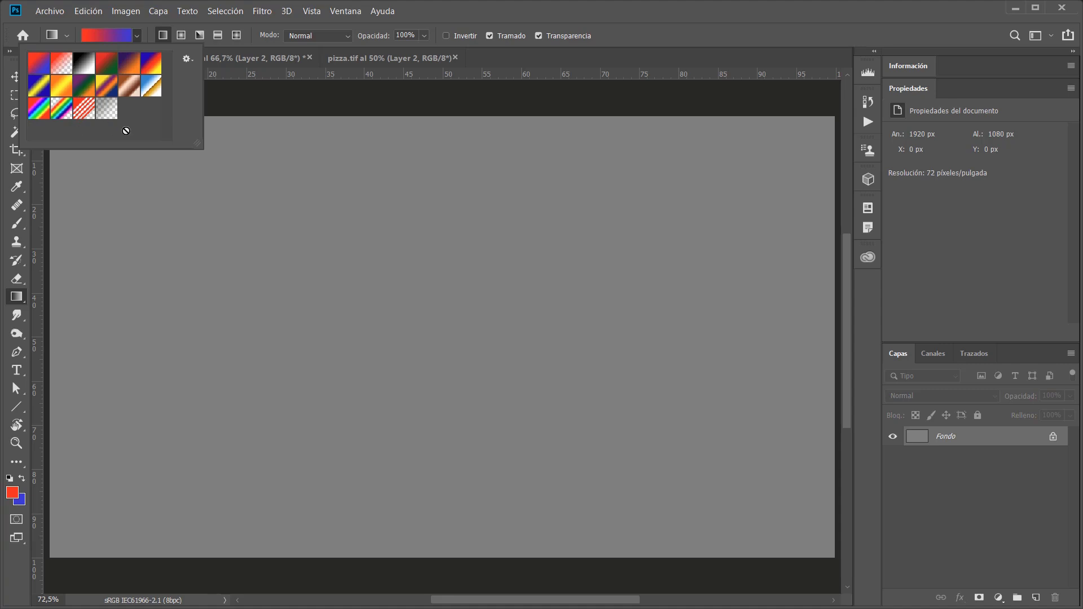
click(61, 63)
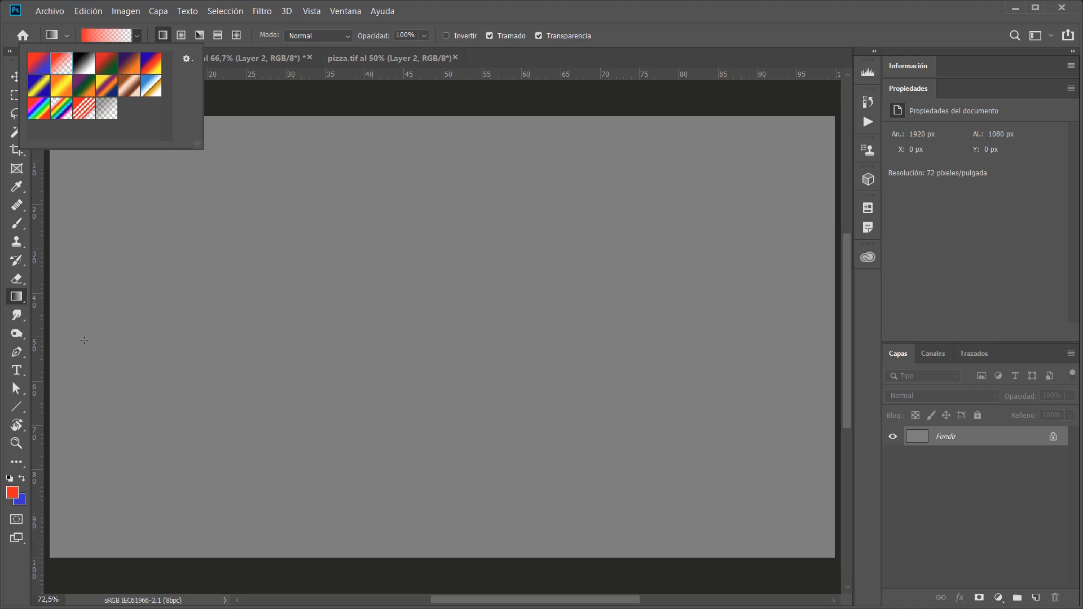
drag(58, 335, 800, 338)
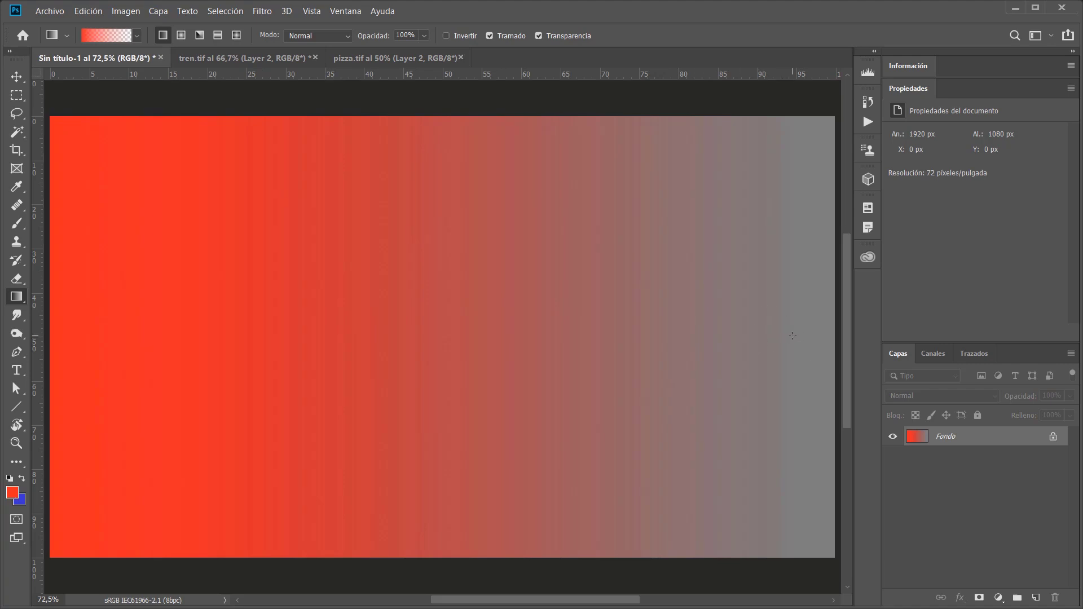
key(ctrl+z)
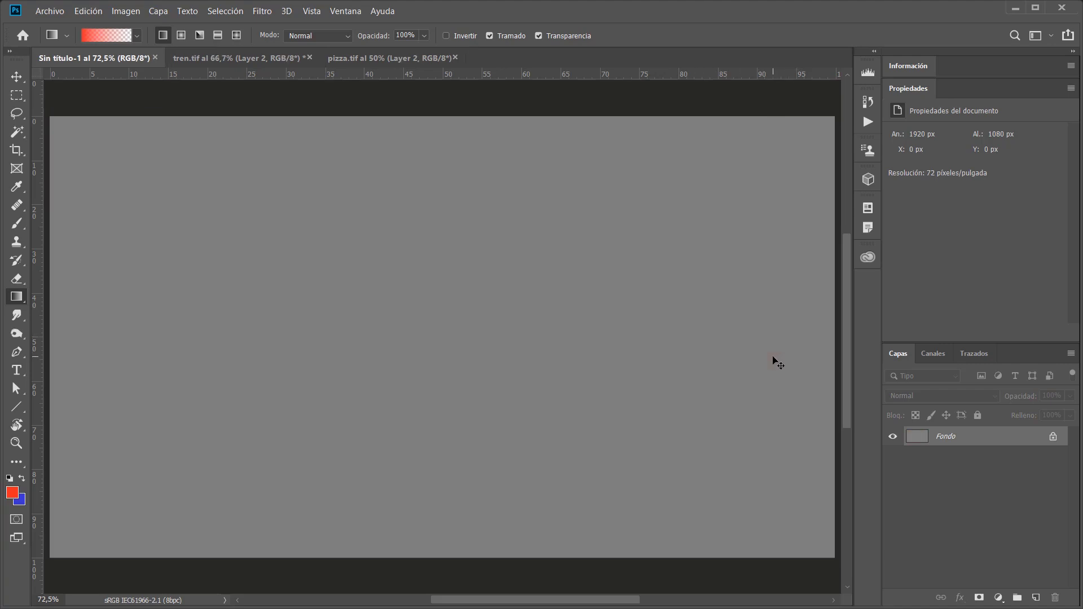
Step: Examine the available gradient presets and the additional preset libraries offered in the gradient picker's options
click(134, 38)
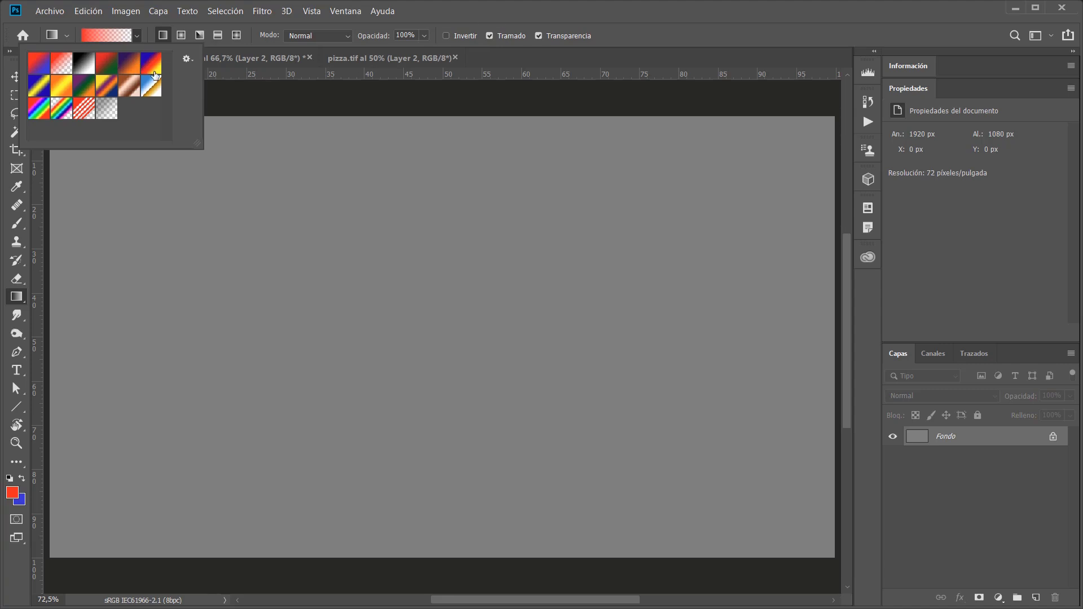
click(188, 60)
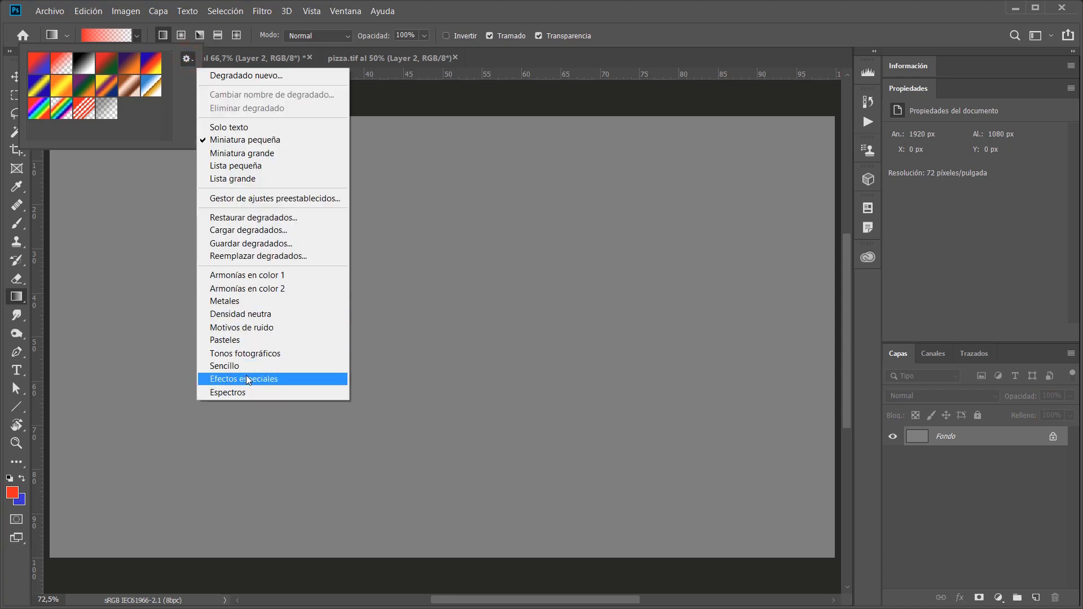
click(186, 61)
click(576, 15)
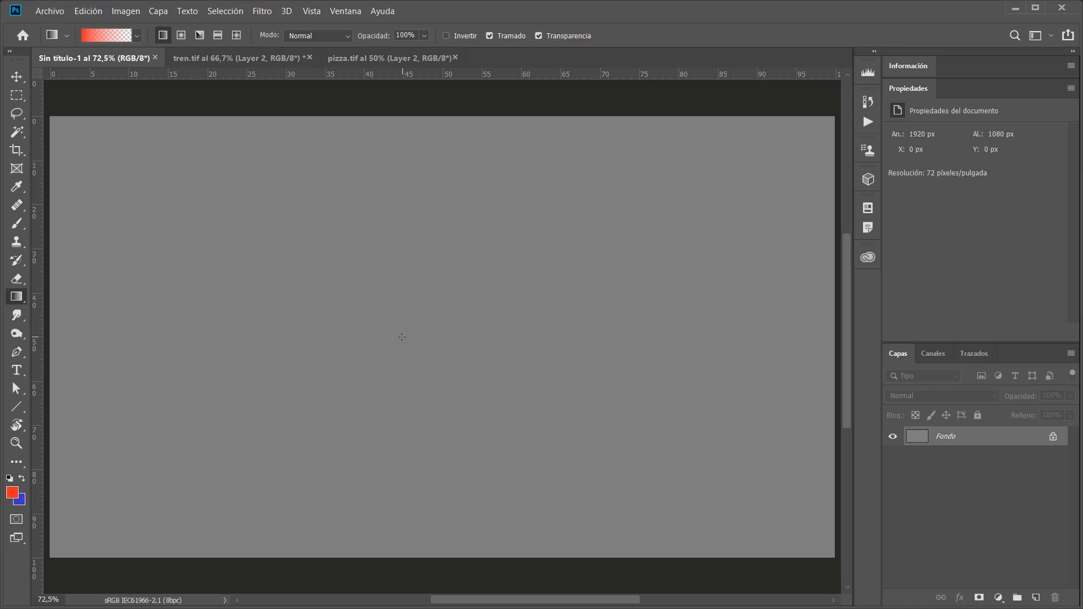
click(136, 36)
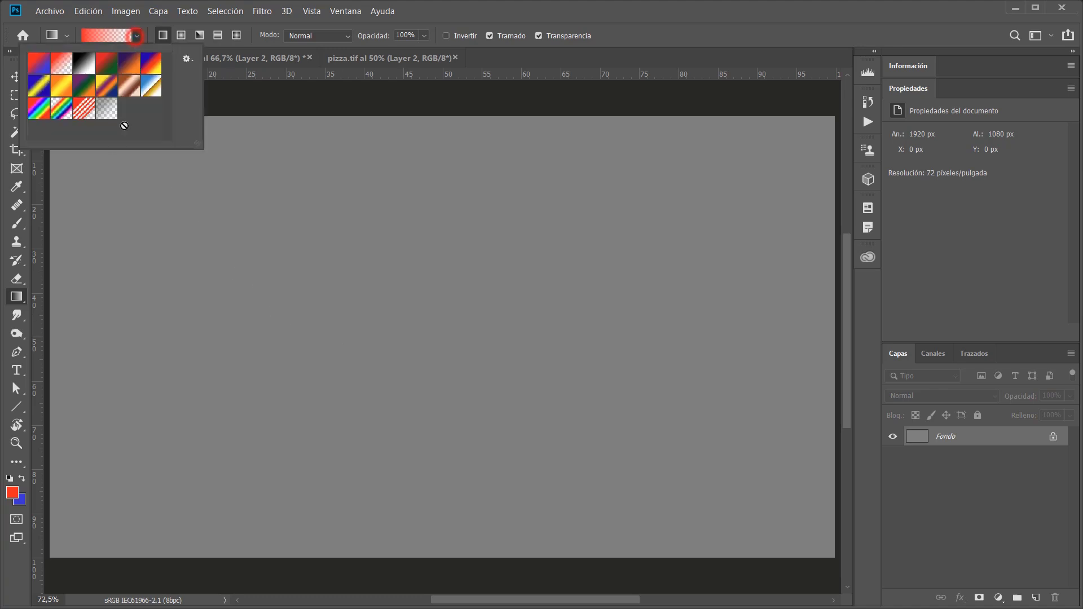
click(573, 15)
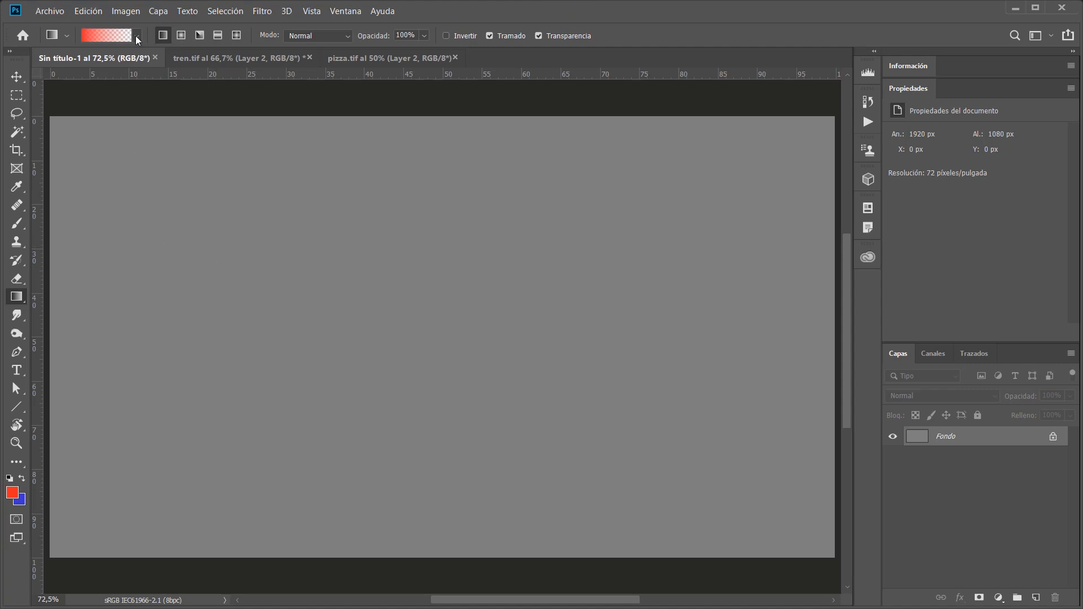
Step: Choose the black-to-white gradient preset
click(137, 36)
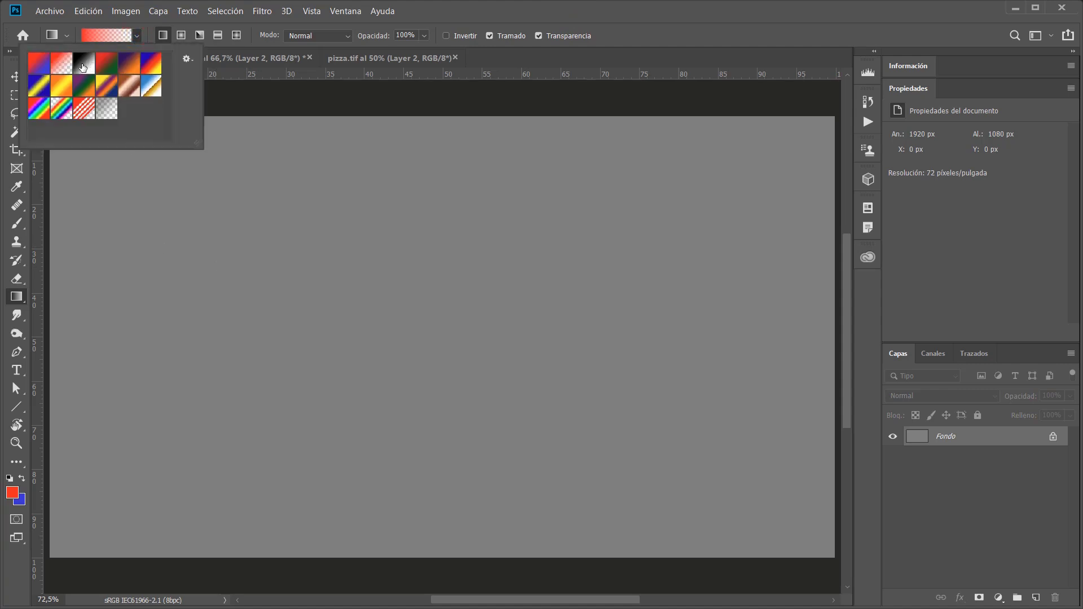
click(86, 67)
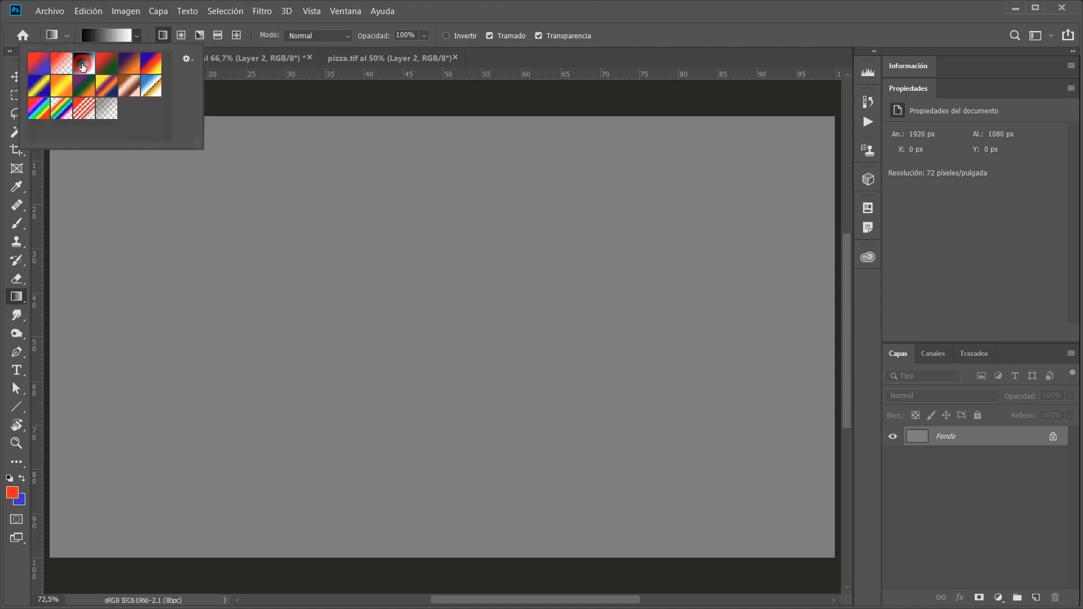
click(558, 17)
Step: Draw a short horizontal black-to-white gradient over roughly the first 30 percent of the canvas width, and undo it
drag(57, 307, 279, 307)
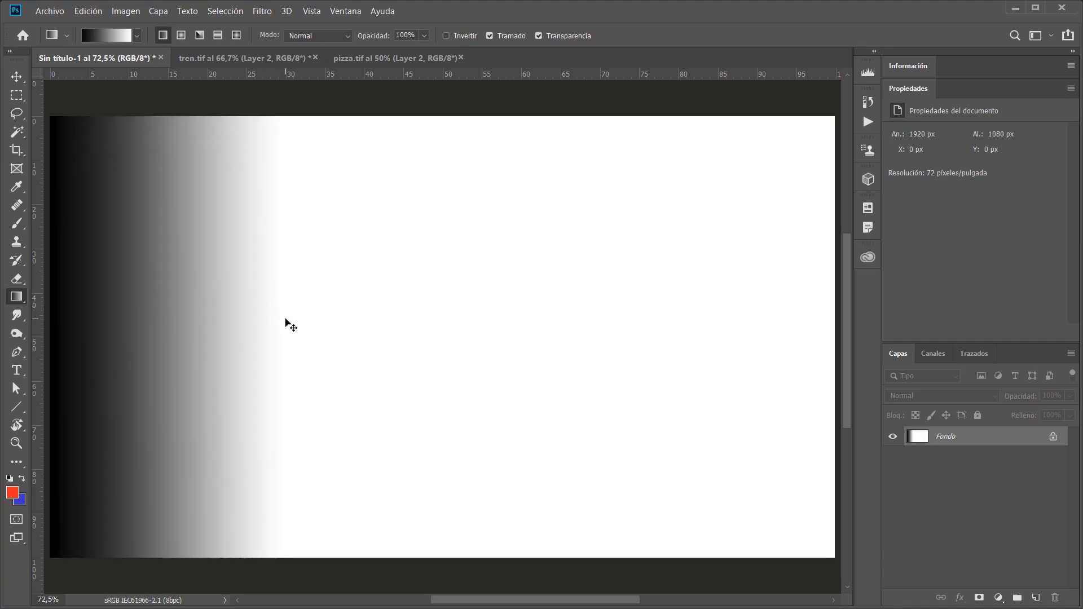
key(ctrl+z)
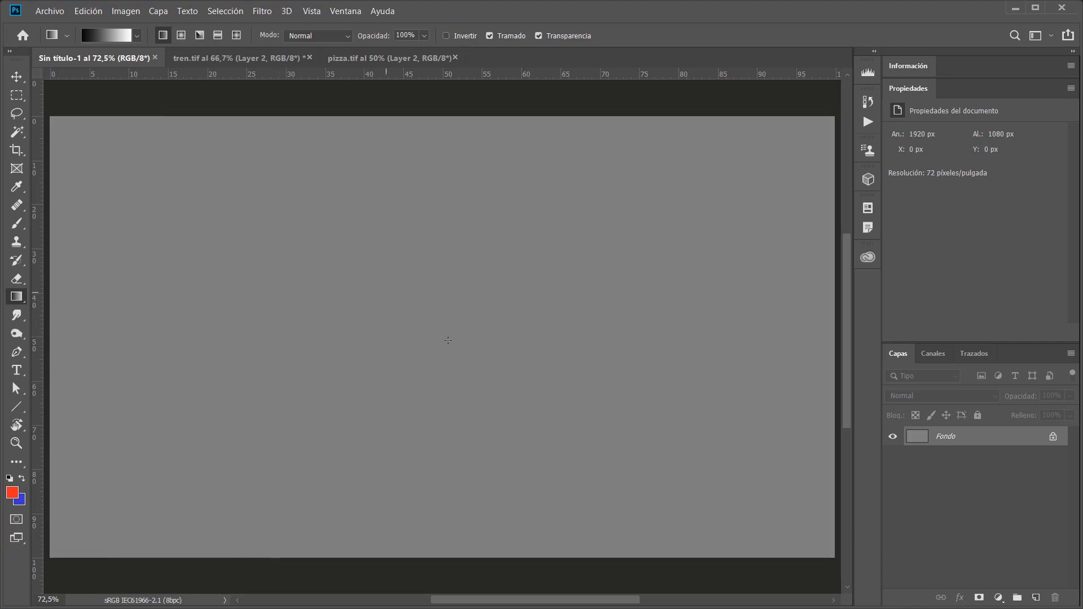
Step: Fill the canvas with a horizontal black-to-white linear gradient running from about 30 to 66 percent of its width
click(288, 297)
drag(303, 313, 518, 295)
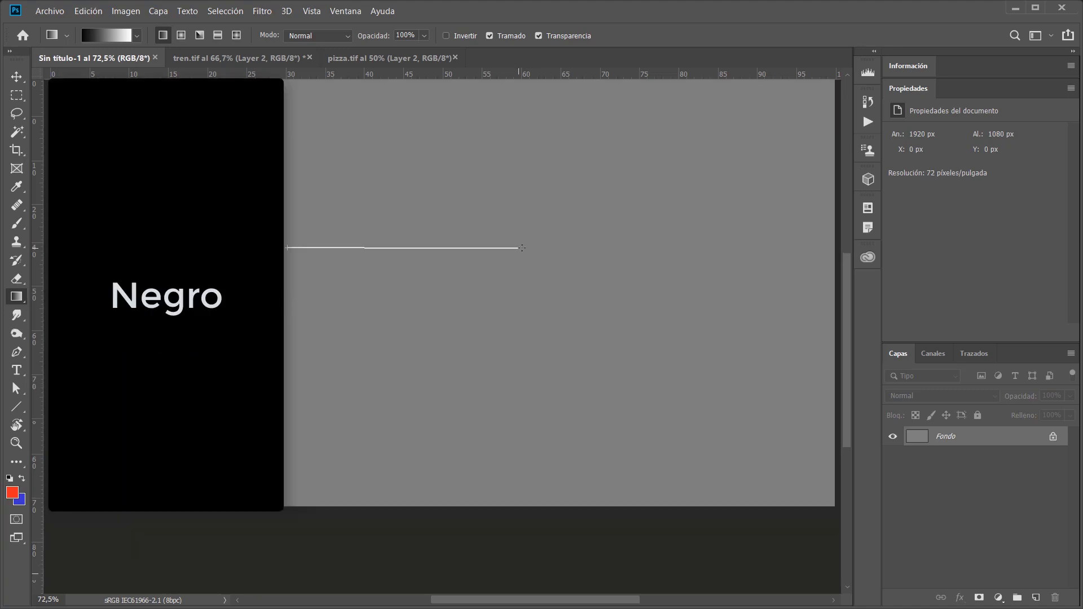
drag(517, 247, 550, 266)
drag(532, 330, 576, 252)
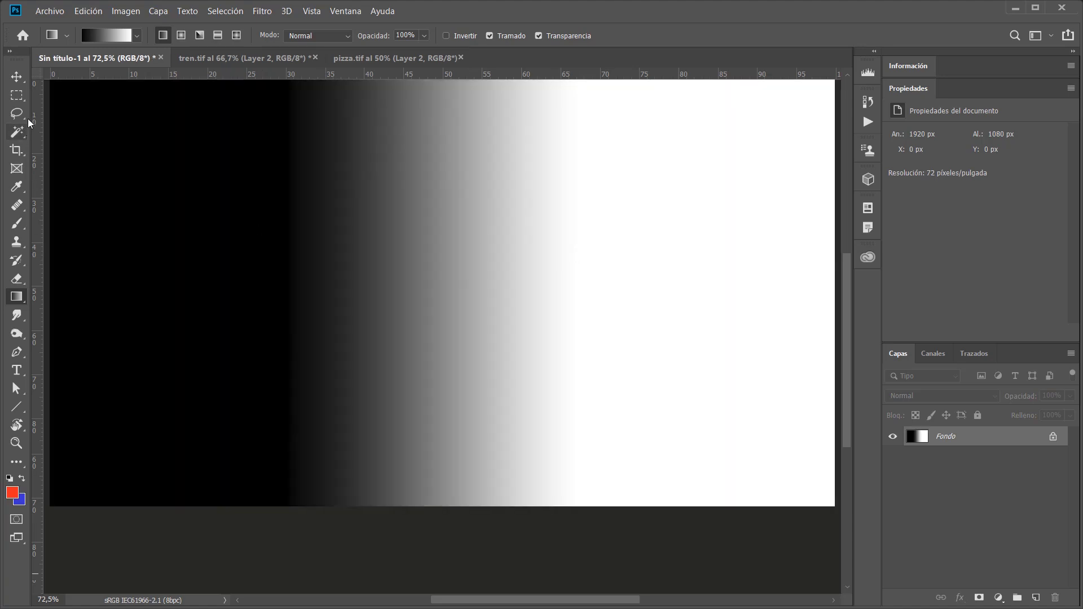
Step: Outline the black, white and transition areas of the gradient in turn with the Rectangular Marquee tool, and clear the selection
click(17, 96)
drag(77, 104, 306, 484)
drag(614, 103, 820, 499)
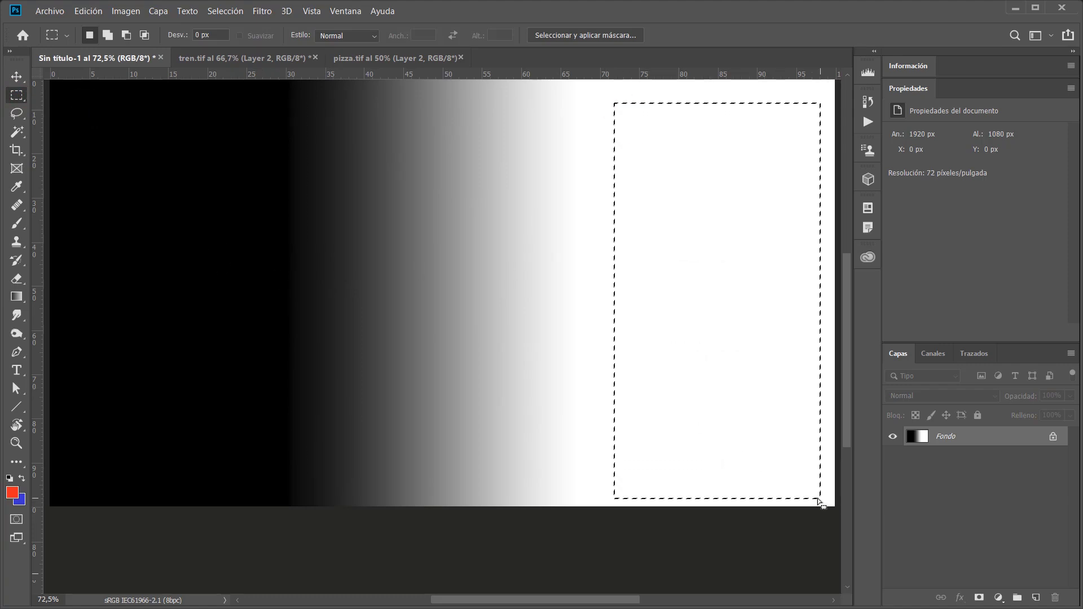
drag(273, 93, 557, 495)
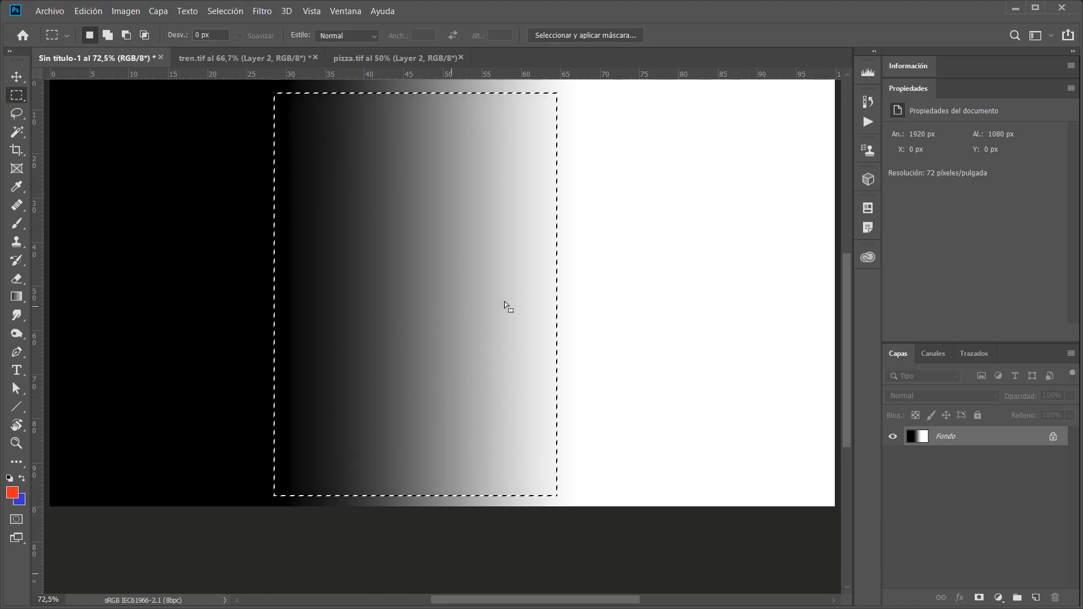
click(643, 297)
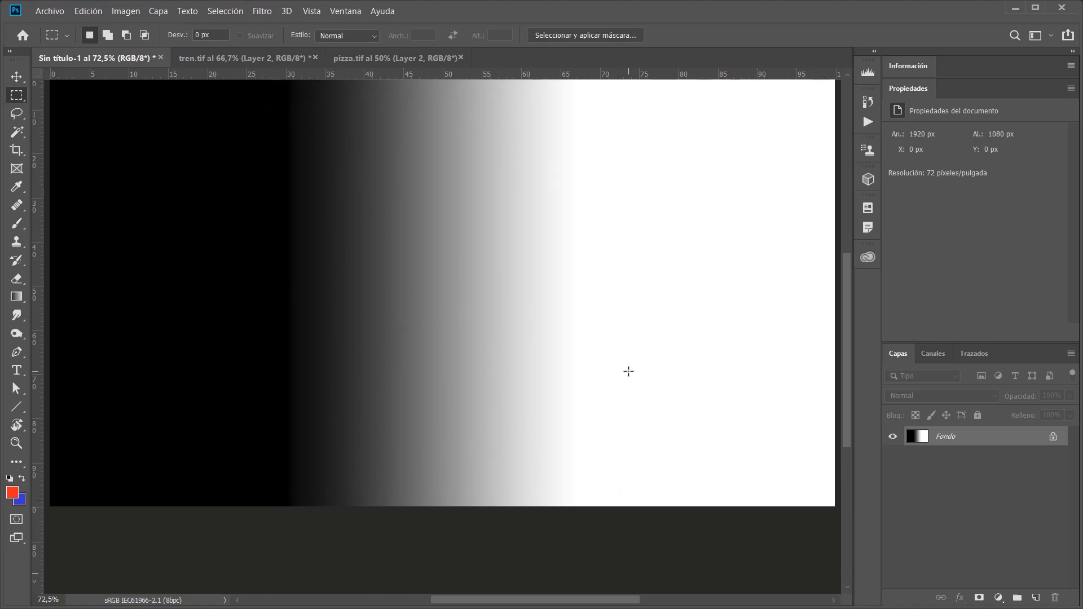
Step: Undo the recent selections and the black-to-white gradient to return to the plain grey canvas
key(ctrl+z)
key(ctrl+z)
key(ctrl+z)
key(ctrl+z)
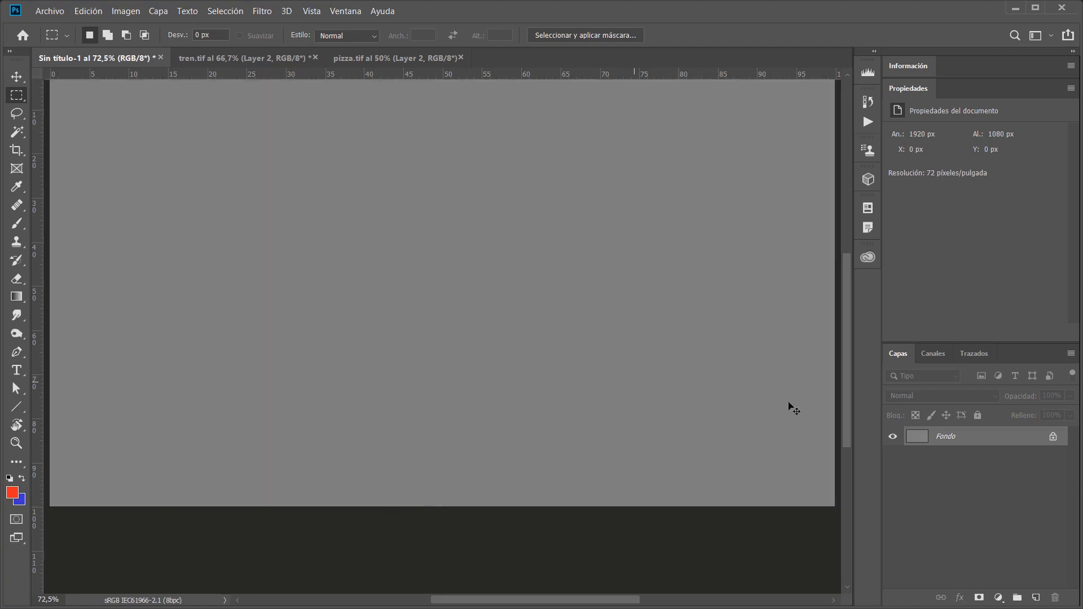
scroll(805, 408, up, 2)
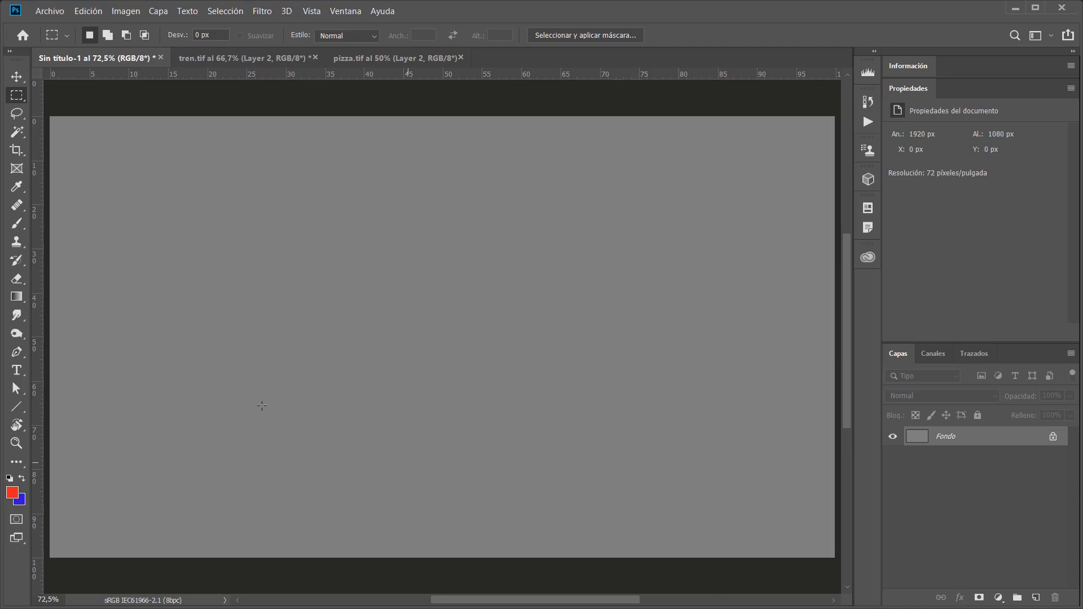
Step: Draw a linear red-to-blue gradient from about 20 to 49 percent of the canvas width, and undo it
click(17, 296)
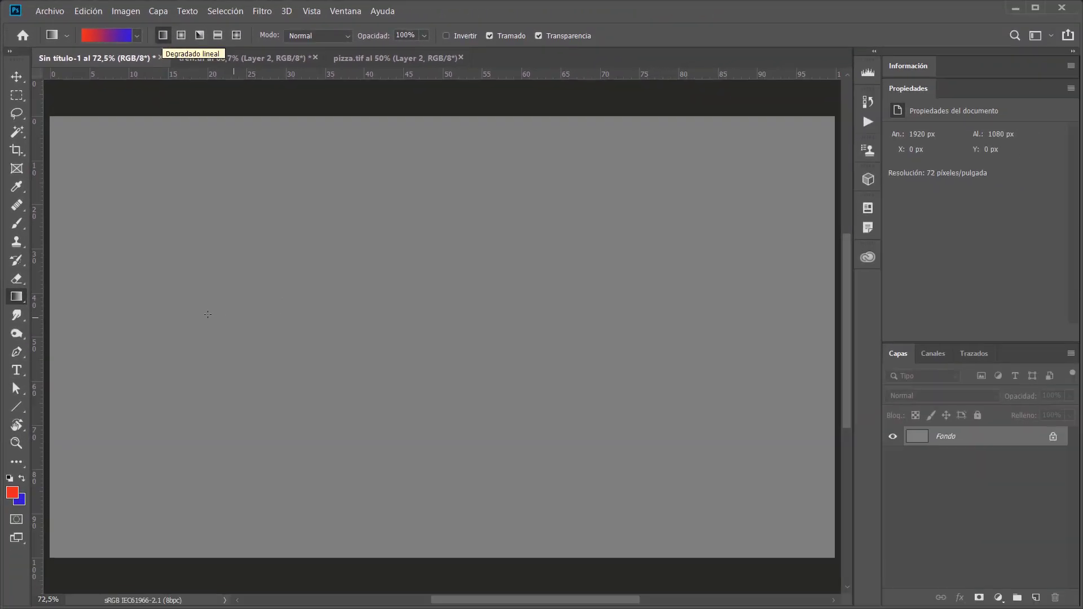
drag(208, 315, 433, 309)
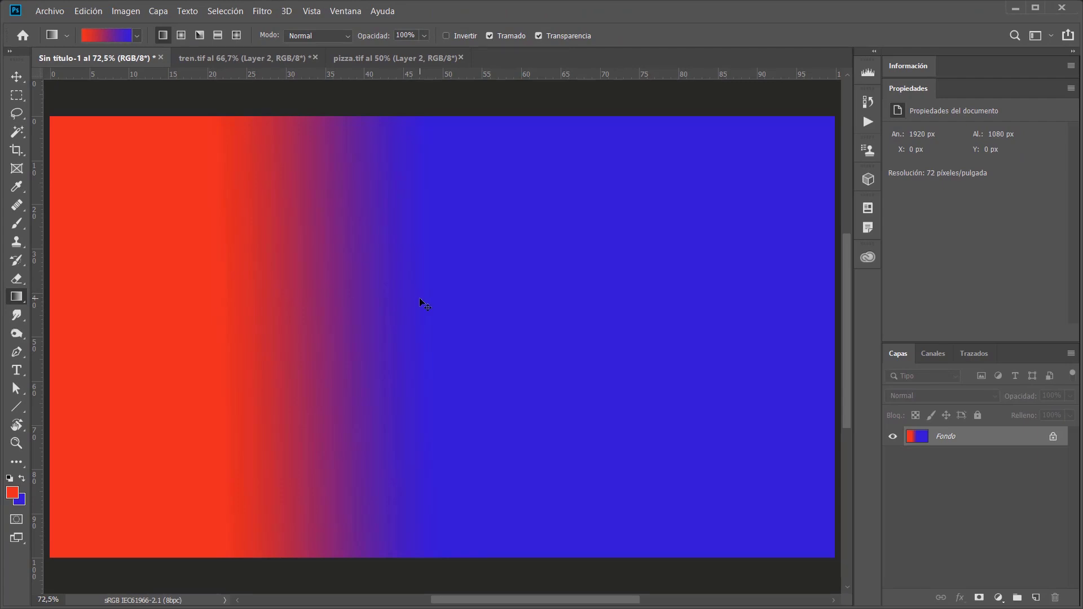
key(ctrl+z)
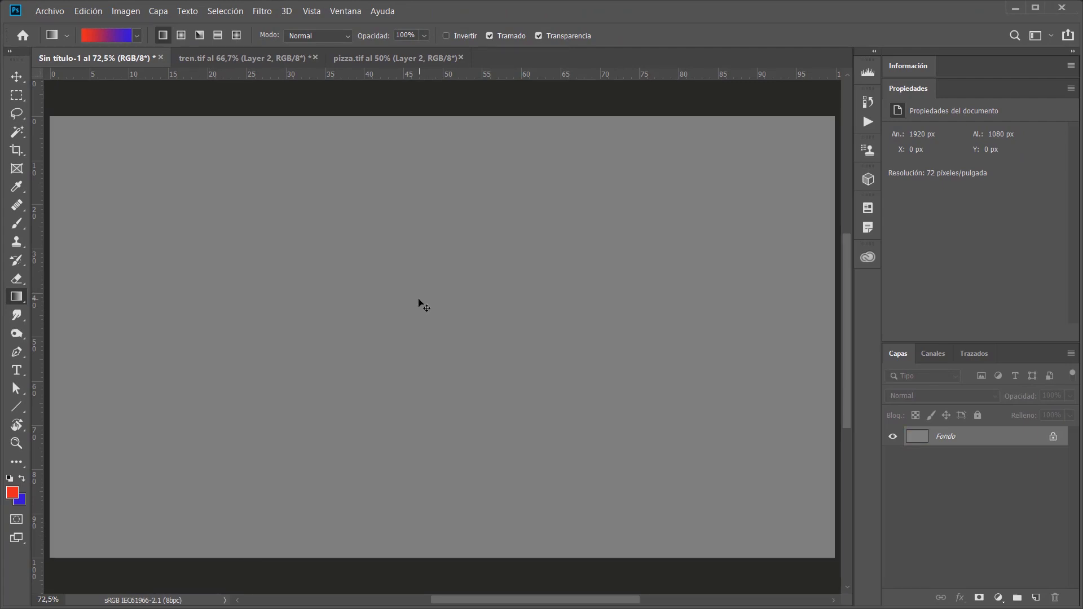
Step: Draw a radial red-to-blue gradient from near the canvas centre out towards the left side, and undo it
click(181, 35)
drag(414, 311, 135, 377)
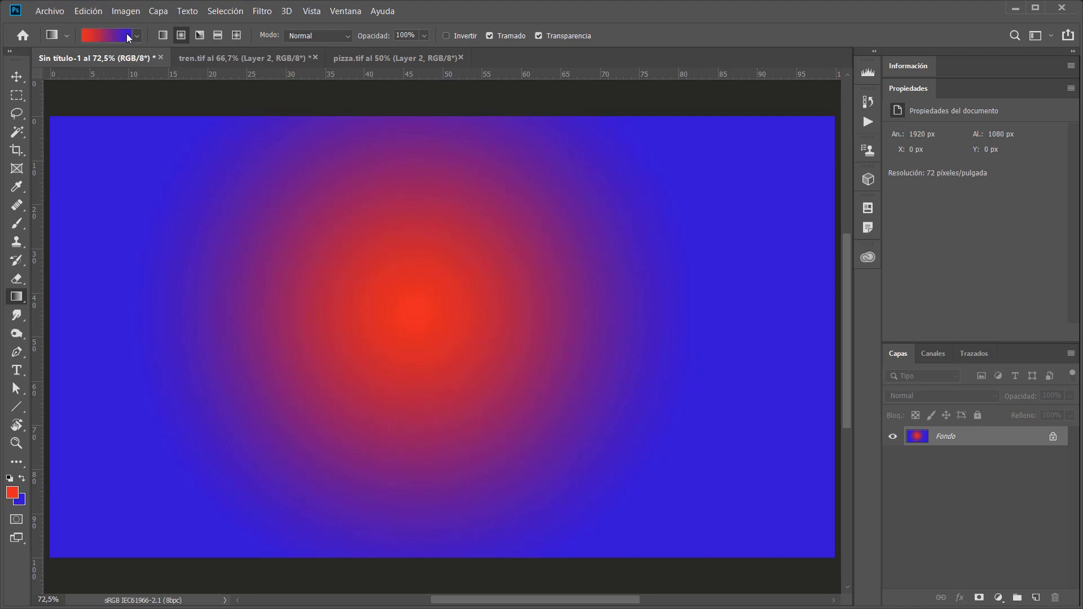
click(88, 11)
click(96, 25)
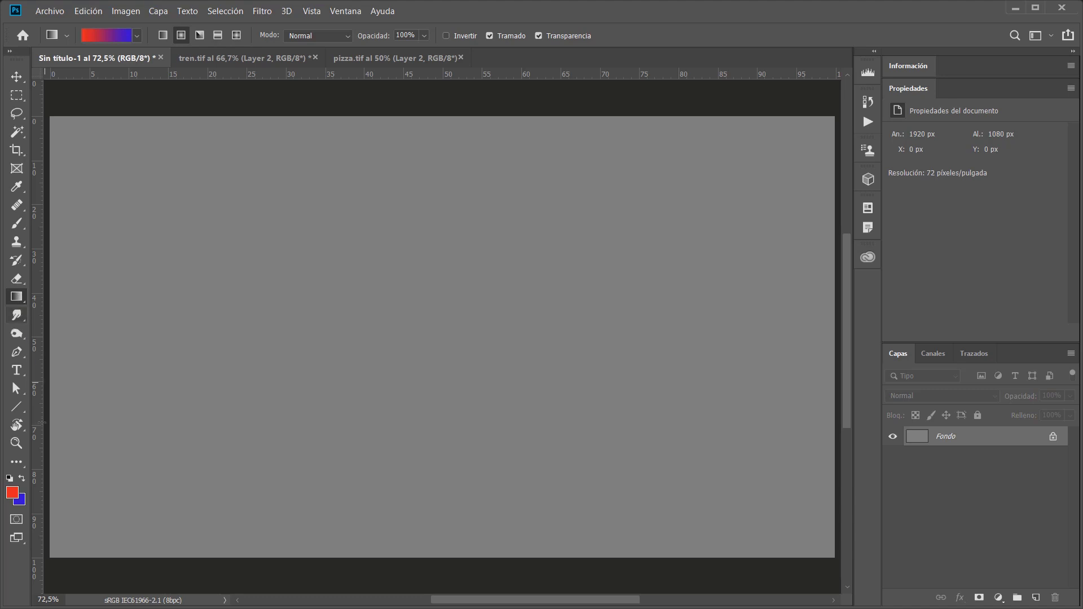
Step: Reset the colours to black and white, and fill the canvas with a linear violet-to-orange preset gradient from about 4 to 84 percent of its width
click(9, 480)
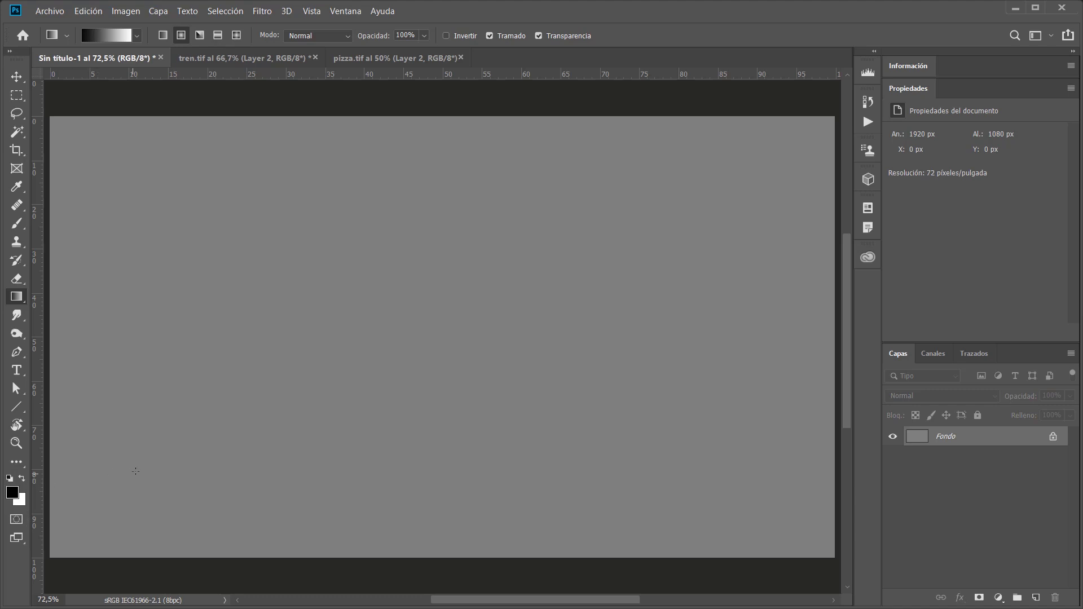
click(137, 36)
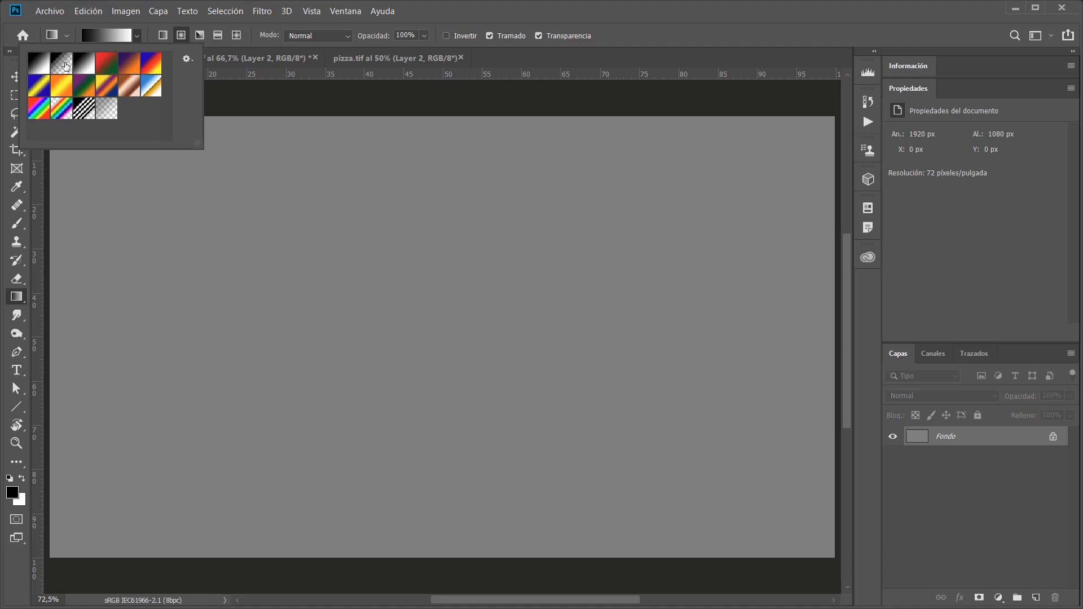
click(132, 68)
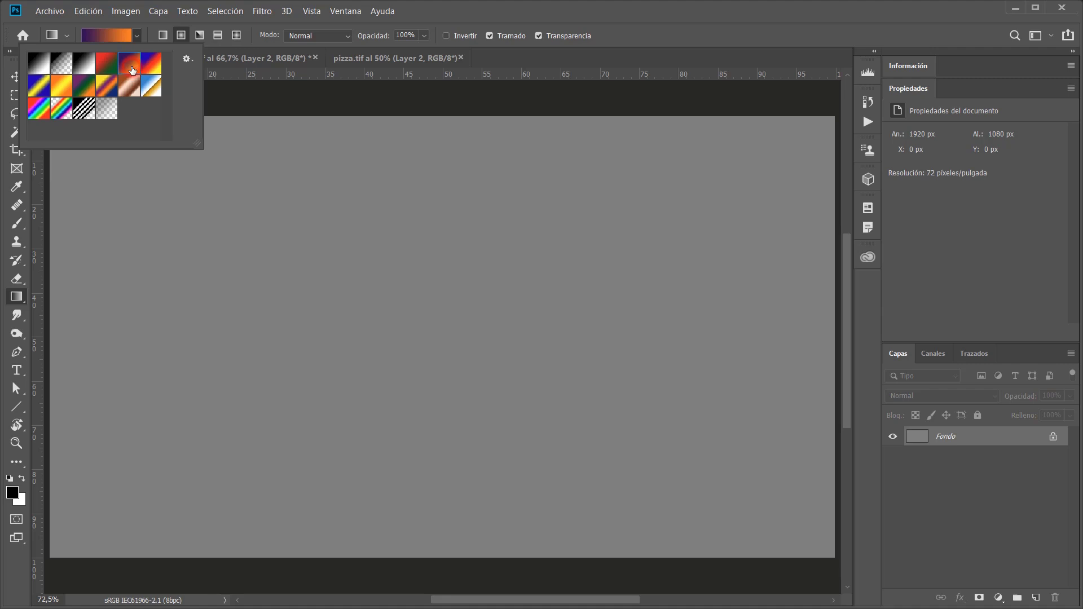
click(162, 35)
drag(85, 306, 712, 323)
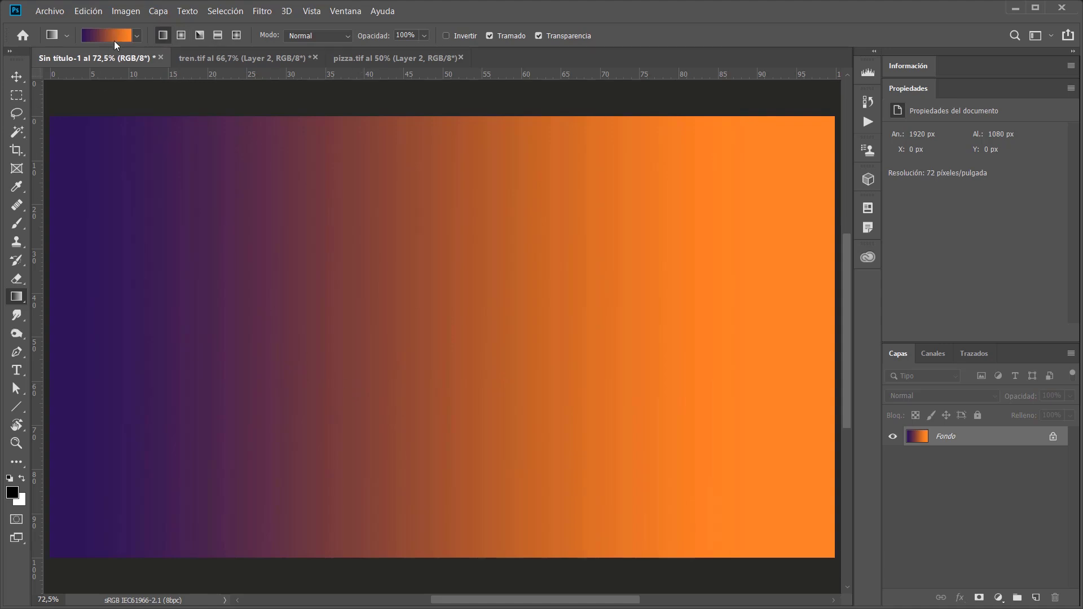
Step: Draw a diagonal linear gradient with the black-to-white preset over the violet-orange canvas, and undo it
click(136, 36)
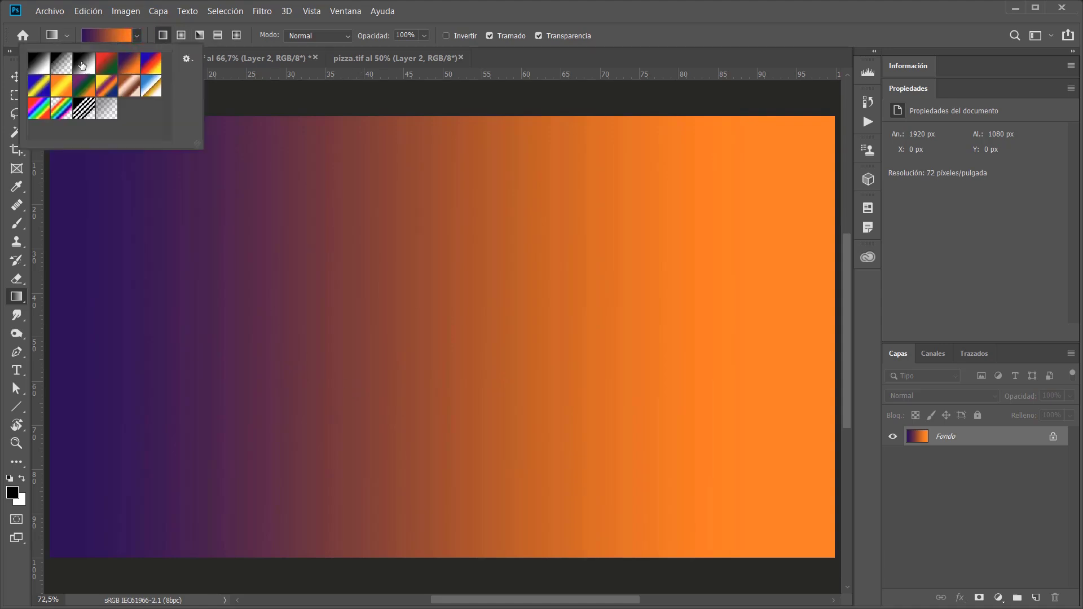
click(83, 63)
click(180, 249)
drag(248, 247, 520, 387)
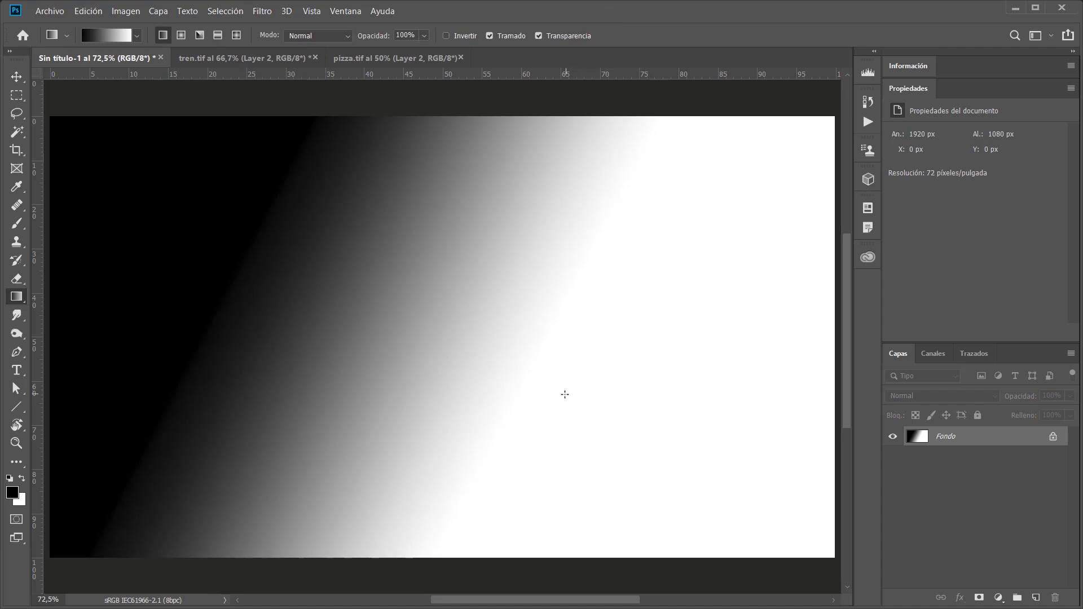
key(ctrl+z)
Step: Draw a linear foreground-to-transparent gradient in black from about 18 to 53 percent of the canvas width, and undo it
click(137, 37)
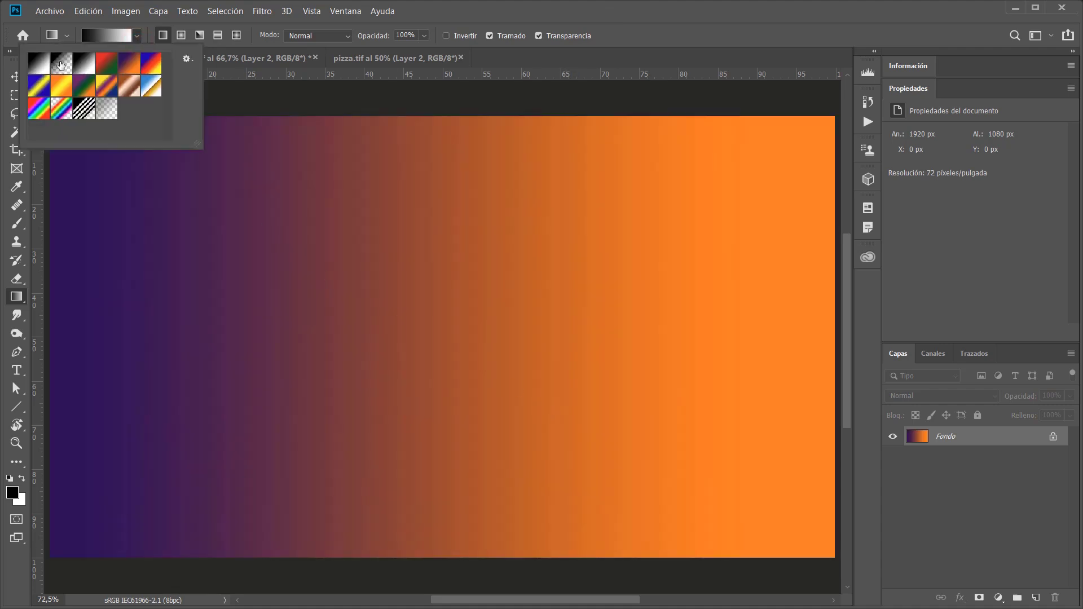
double_click(61, 65)
drag(192, 289, 469, 278)
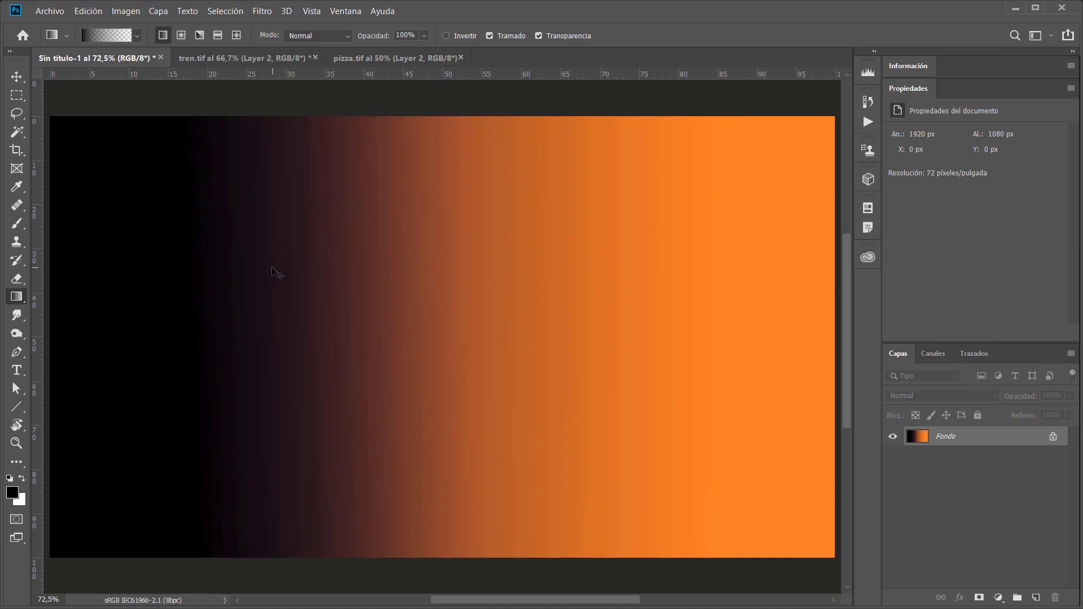
key(ctrl+z)
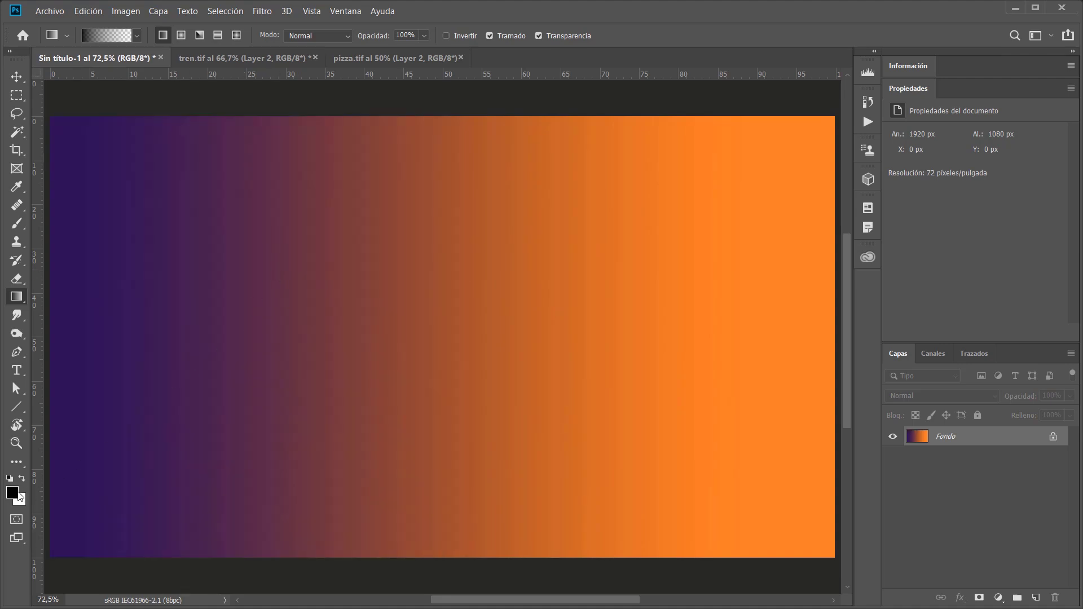
Step: Swap the foreground to white and draw a slightly tilted white-to-transparent gradient from about 14 to 50 percent of the canvas width
key(x)
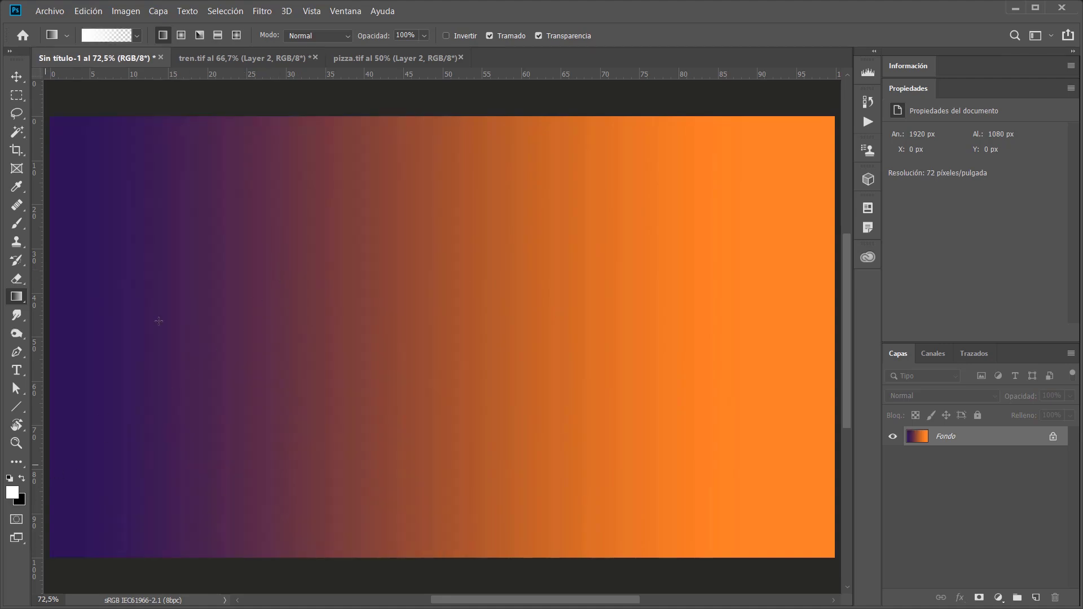
drag(161, 292, 444, 339)
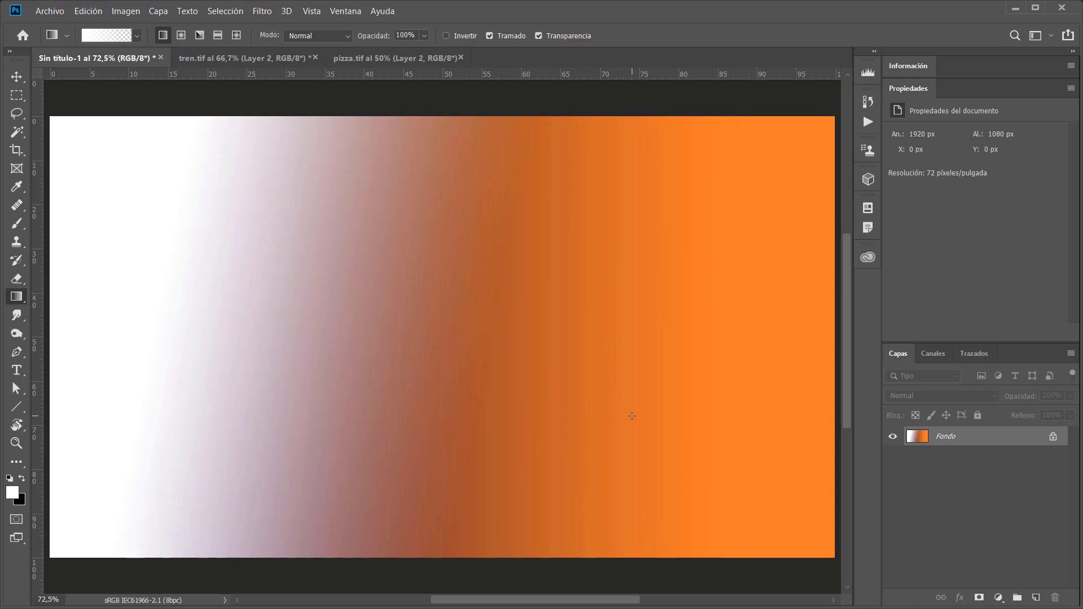
Step: Choose the black-to-white preset and draw a slightly tilted linear gradient from about 23 to 75 percent of the canvas width
click(136, 36)
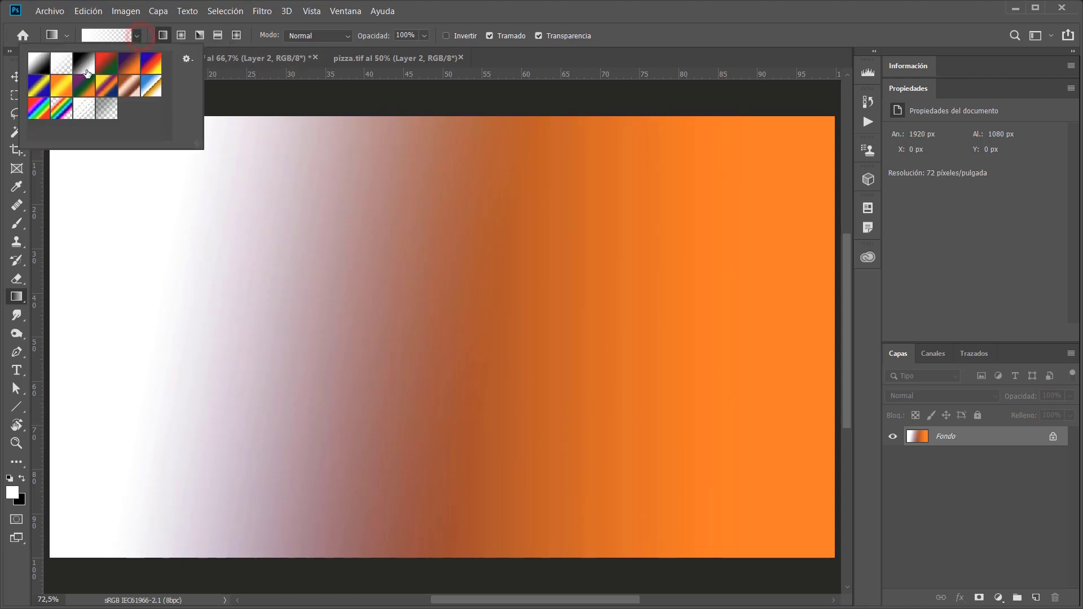
click(85, 69)
key(Return)
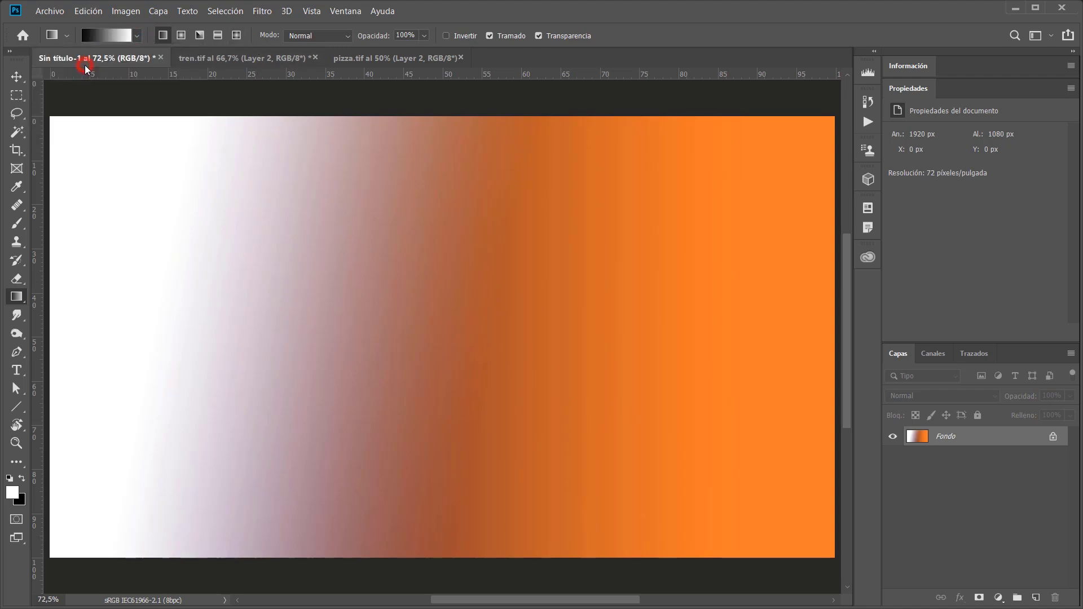
click(137, 36)
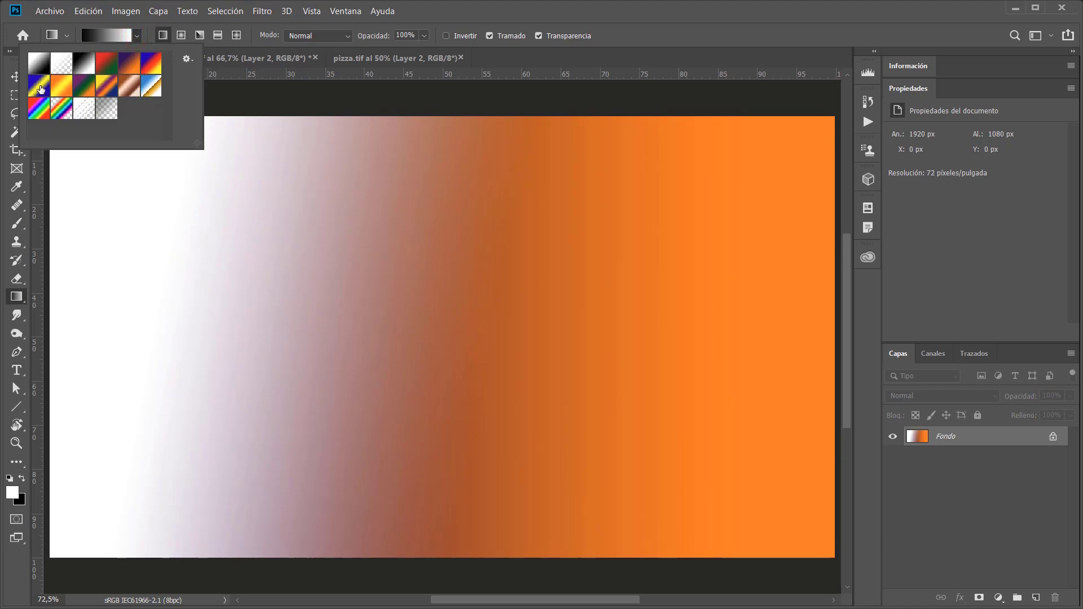
click(478, 17)
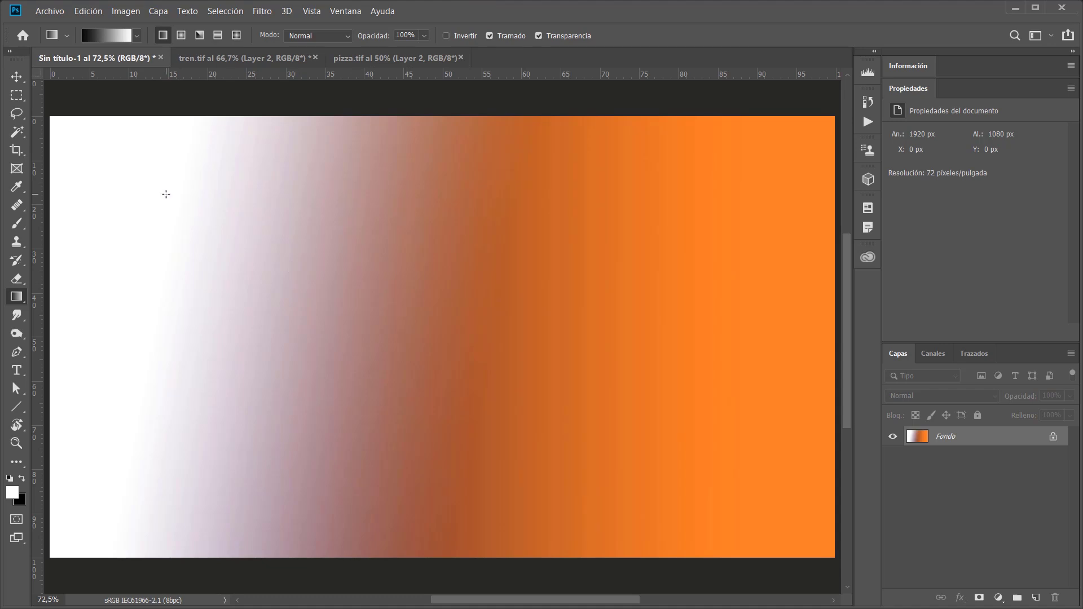
drag(231, 259, 640, 346)
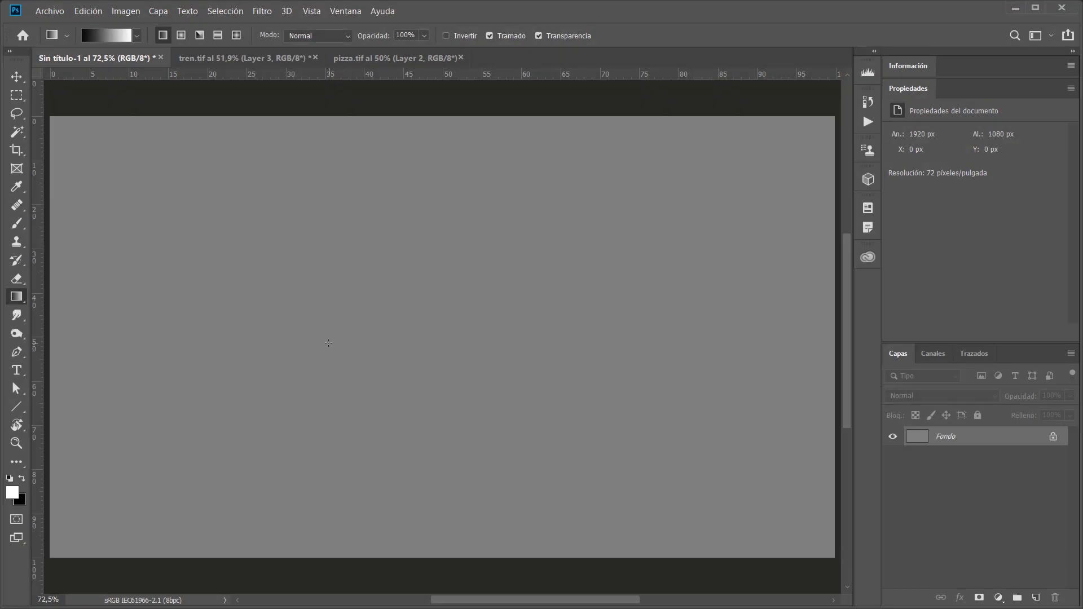
Step: Switch to tren.tif, and hide and reshow Layer 3 to view the train interior on Layer 2
click(221, 63)
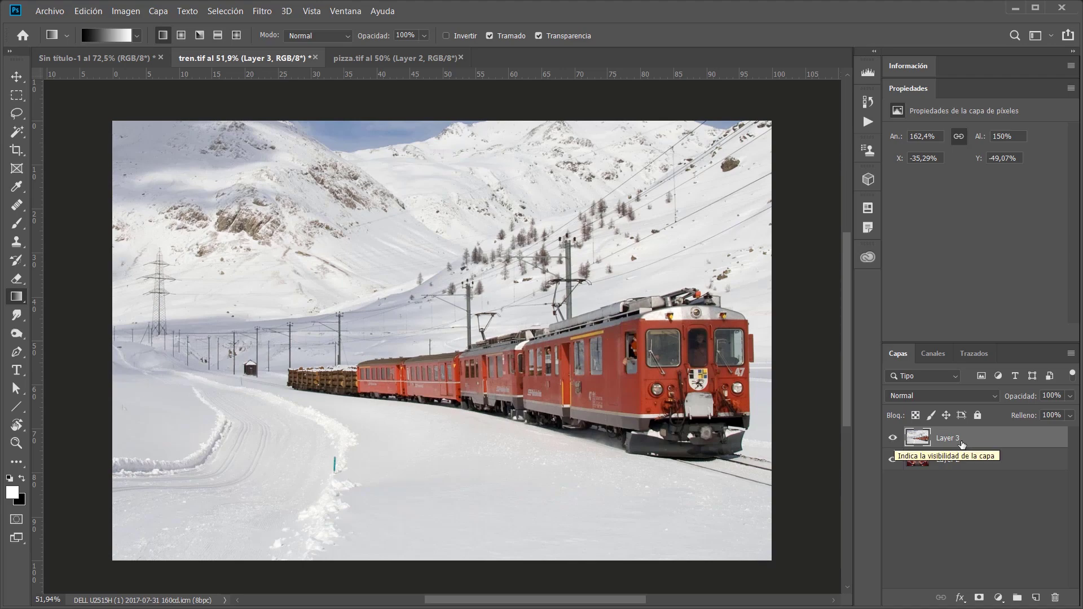
click(893, 438)
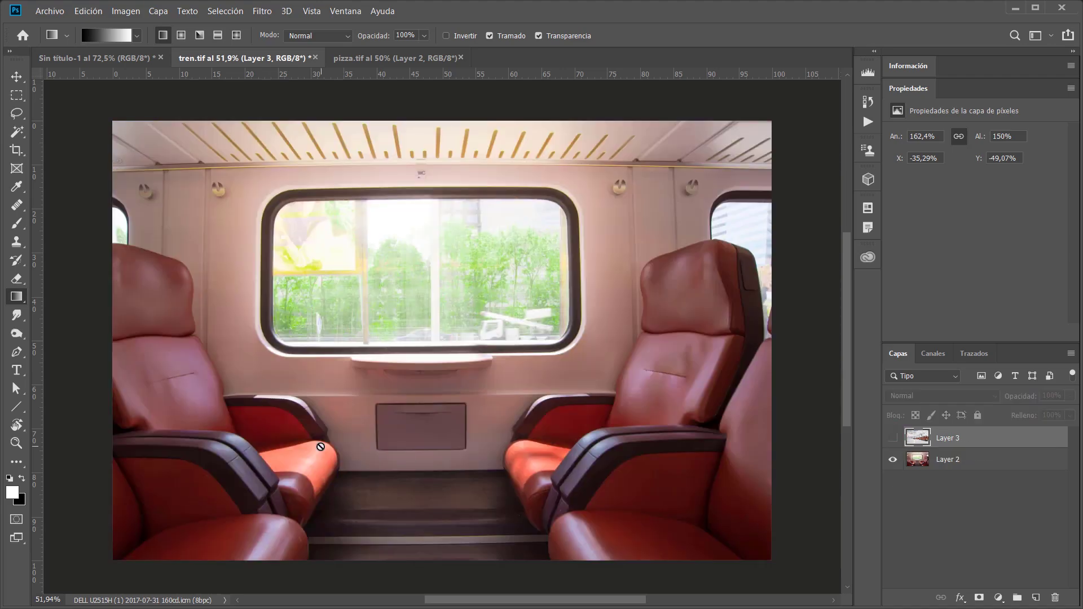
click(893, 438)
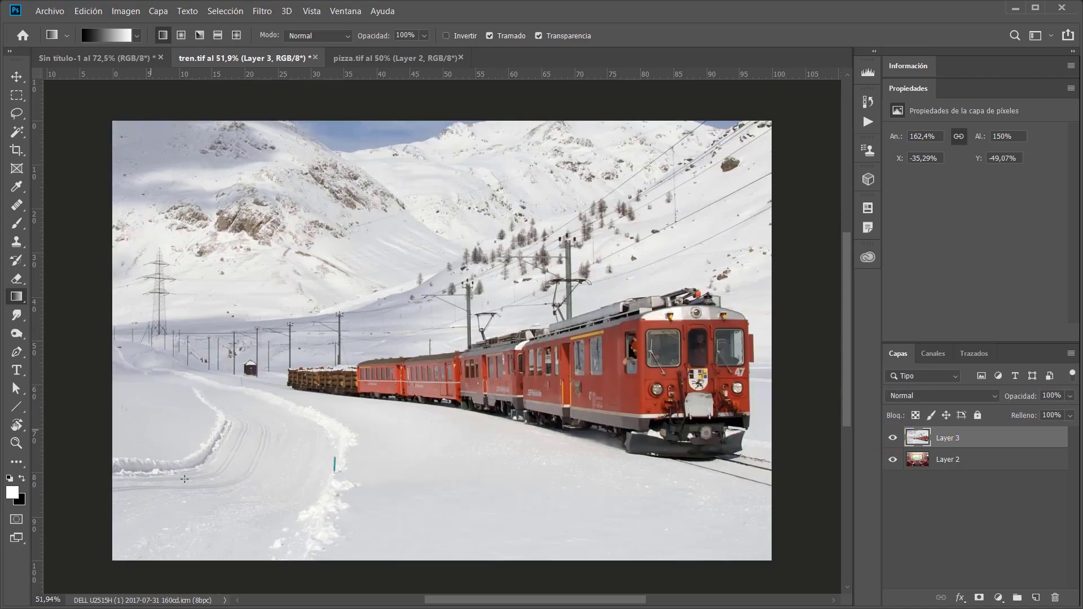
Step: Draw a black-to-white linear gradient directly on Layer 3 from about 22 to 88 percent of its width, and undo it
drag(257, 310, 692, 307)
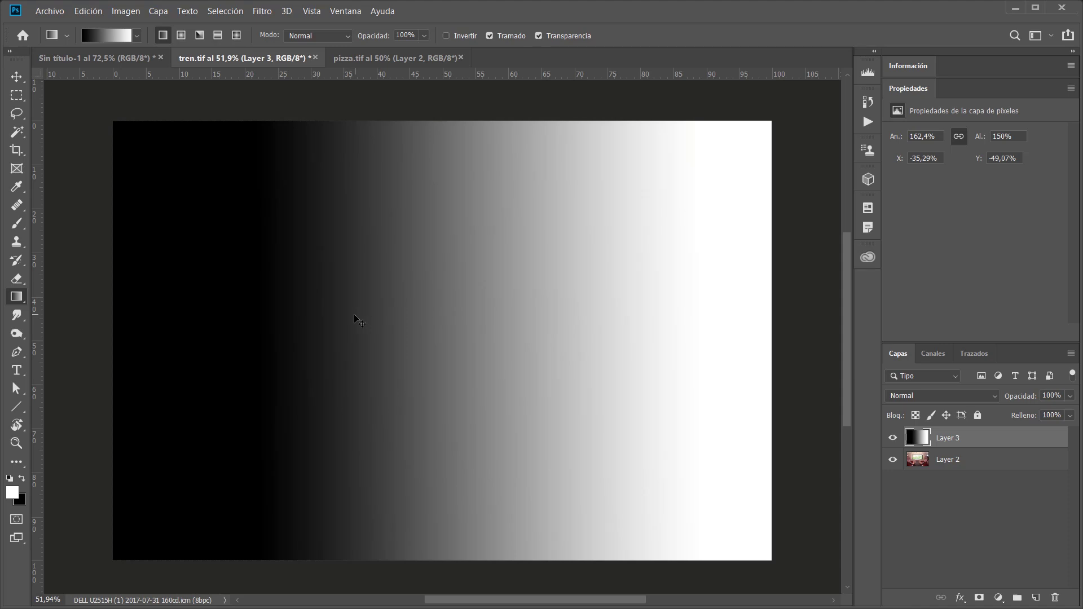
key(ctrl+z)
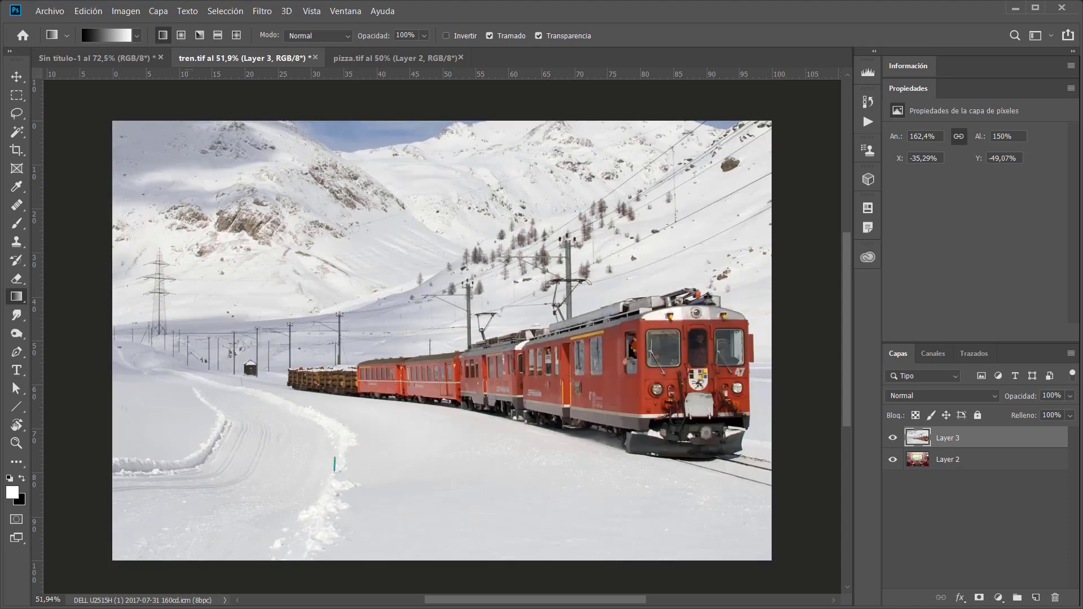
Step: Try the white-to-transparent preset directly on Layer 3, first as a wide fade and again as a short central fade, undoing each
click(137, 35)
double_click(60, 64)
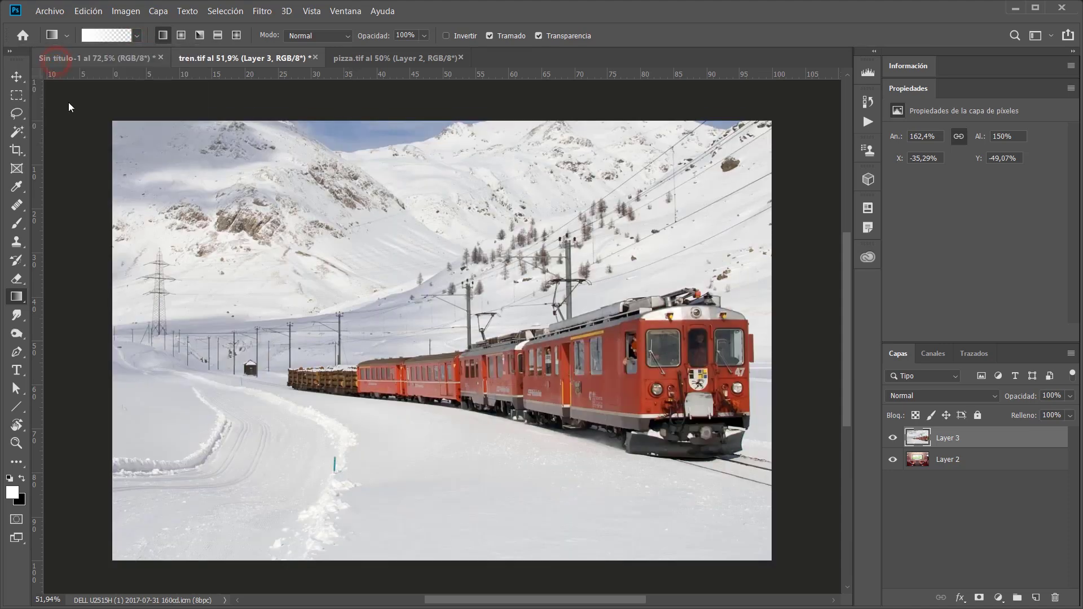
drag(182, 344, 636, 331)
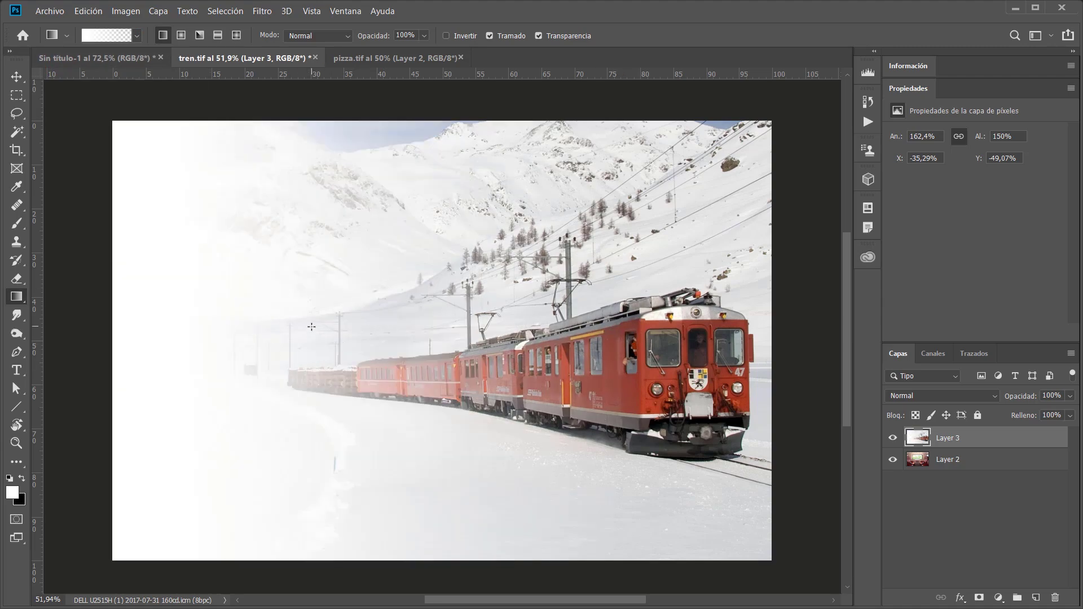
key(ctrl+z)
drag(389, 344, 469, 344)
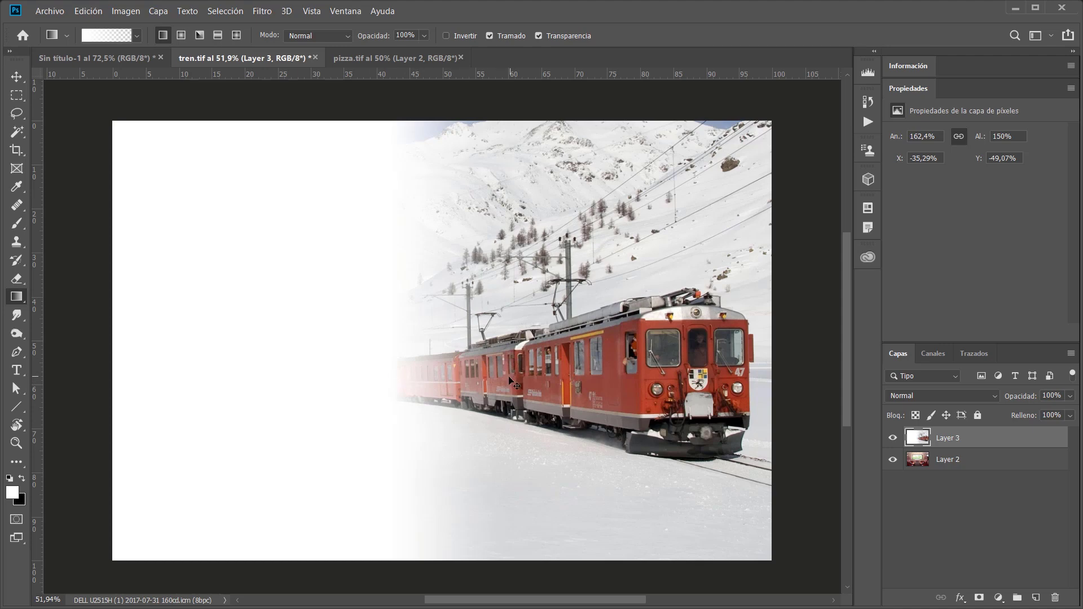
key(ctrl+z)
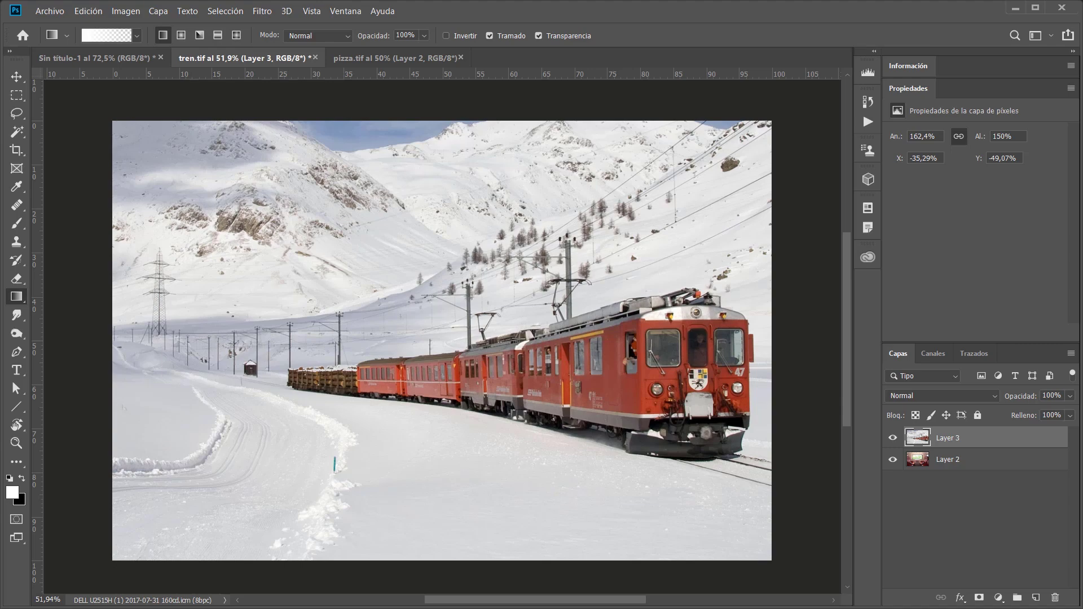
Step: Select the train image from about 45 percent of its width to the right edge, and add a layer mask to Layer 3 from that selection
click(893, 438)
click(893, 439)
click(16, 95)
drag(790, 107, 407, 562)
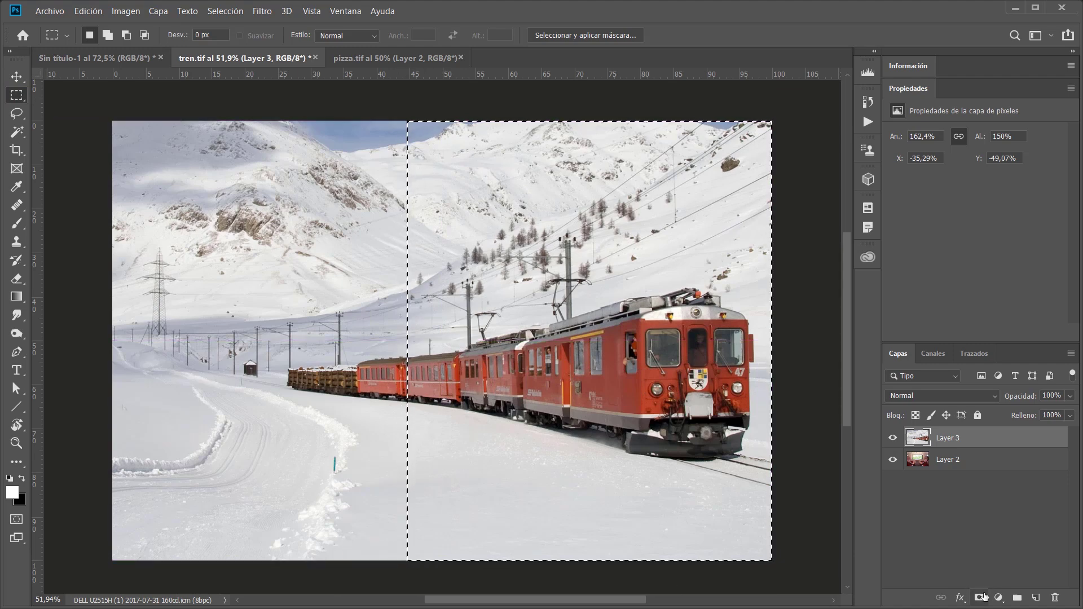
click(979, 598)
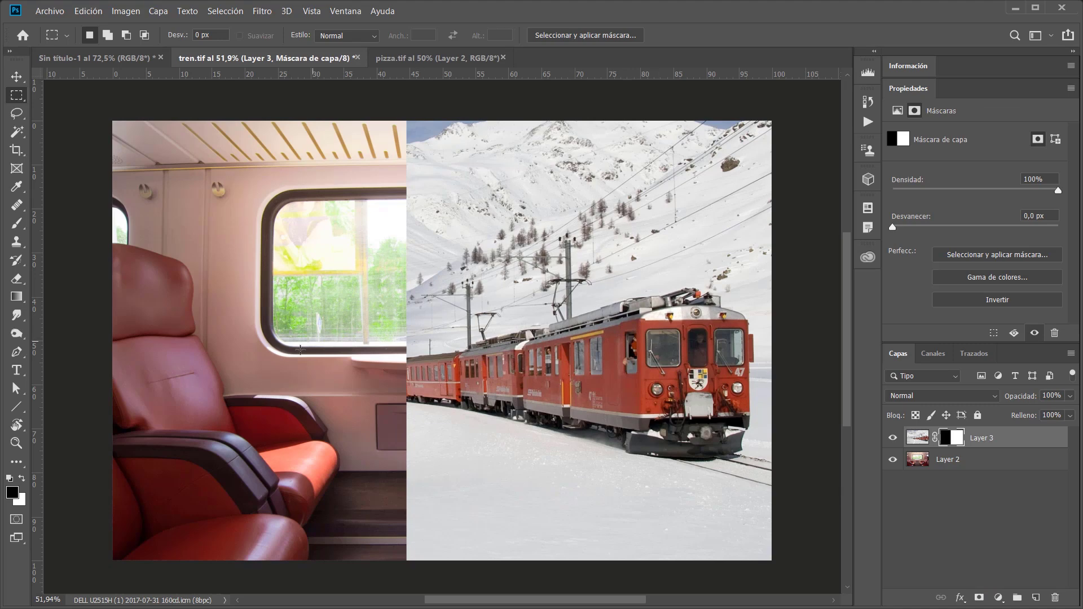
Step: Compare Layer 3 hidden and shown, and feather its layer mask to 125,1 px for a soft transition between the two images
click(893, 438)
click(893, 439)
drag(893, 228, 1024, 229)
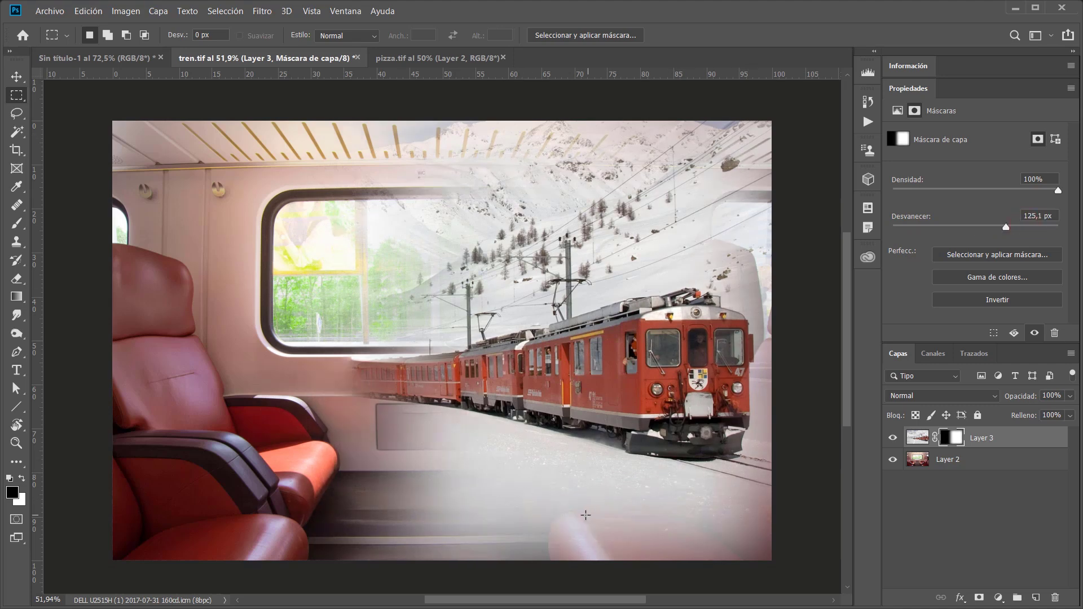
Step: View Layer 3's feathered layer mask on its own and return to the blended image, twice
alt+click(954, 439)
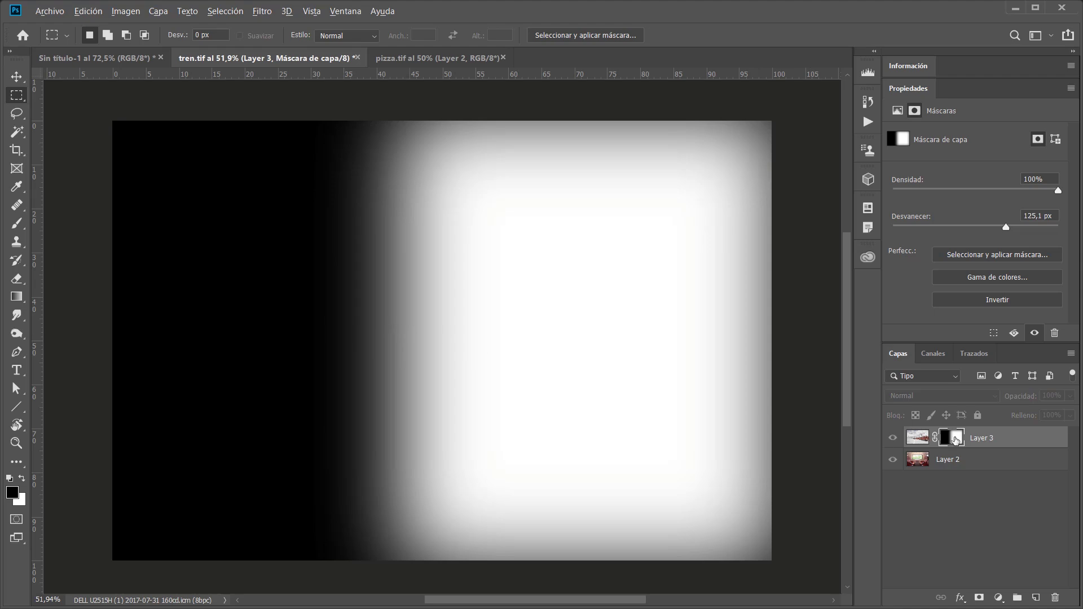
alt+click(955, 438)
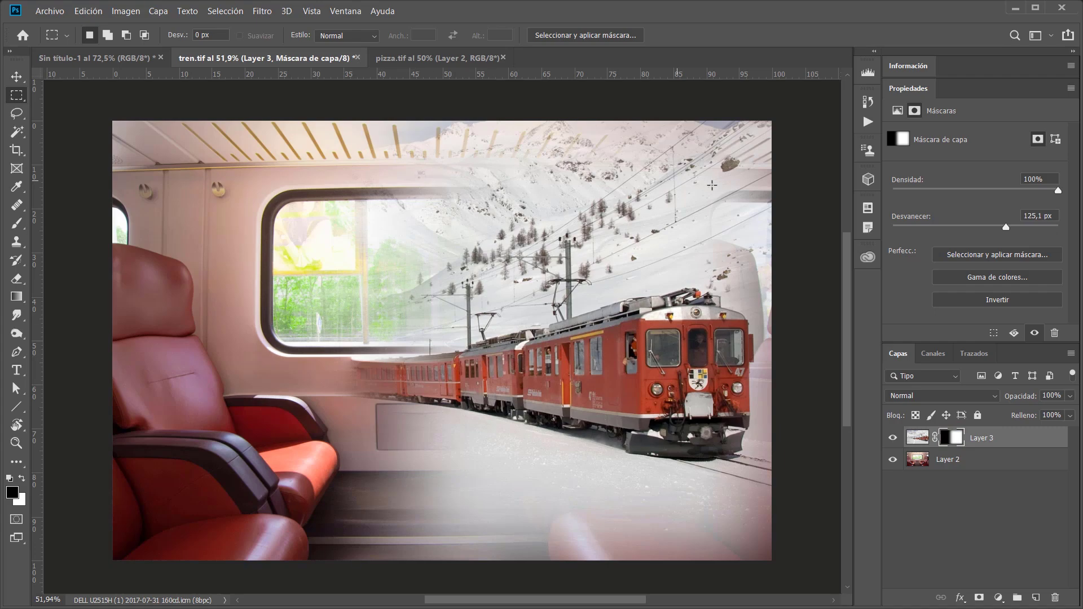
alt+click(953, 439)
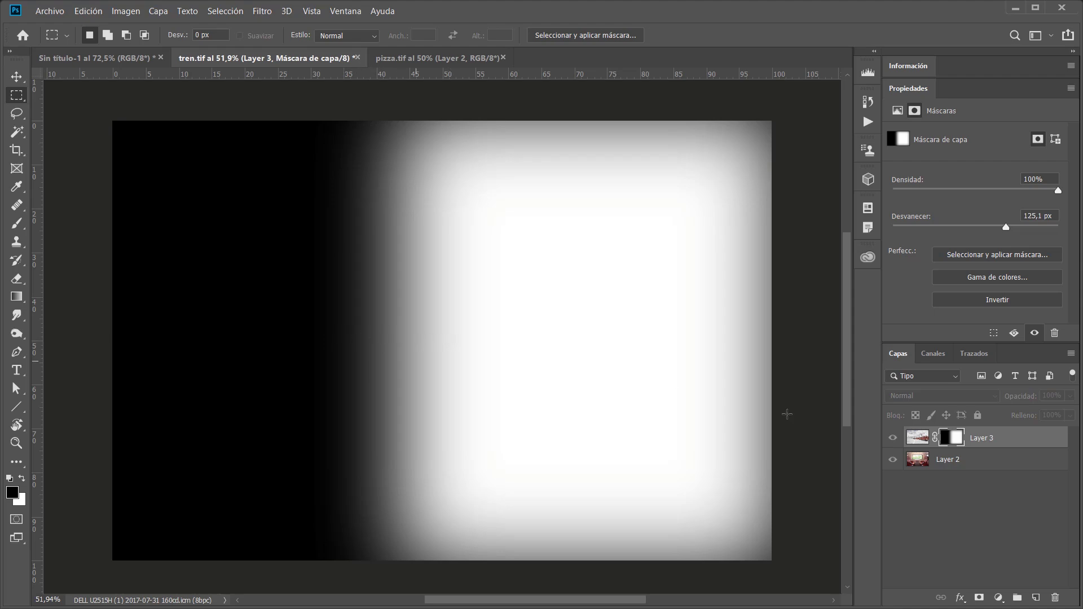
alt+click(956, 444)
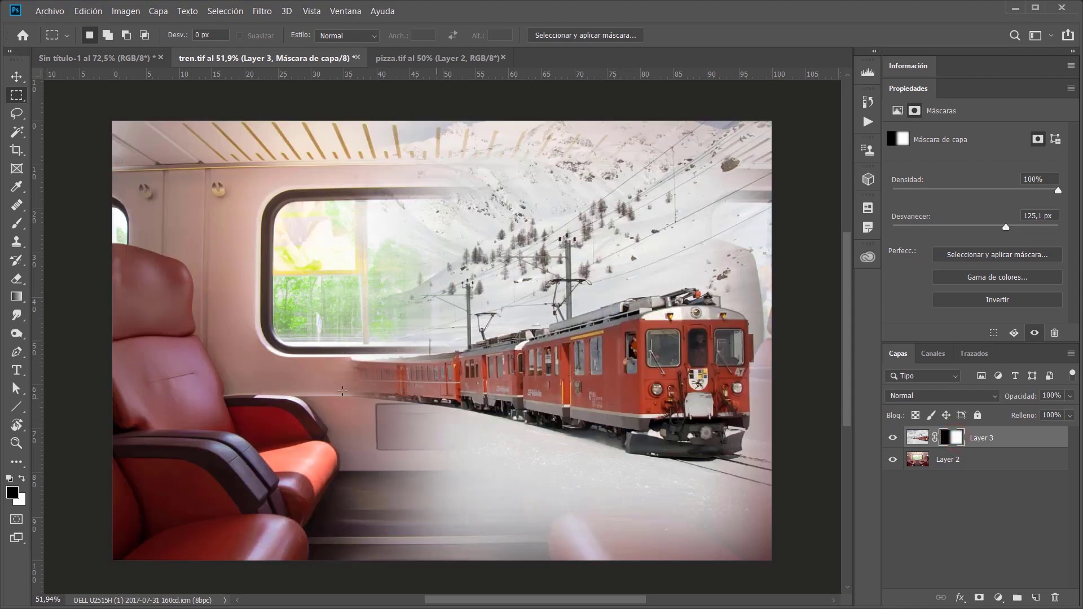
Step: Set the feather of Layer 3's mask to 0,0 px, and undo back to before the mask and its selection were made
drag(1004, 228, 892, 227)
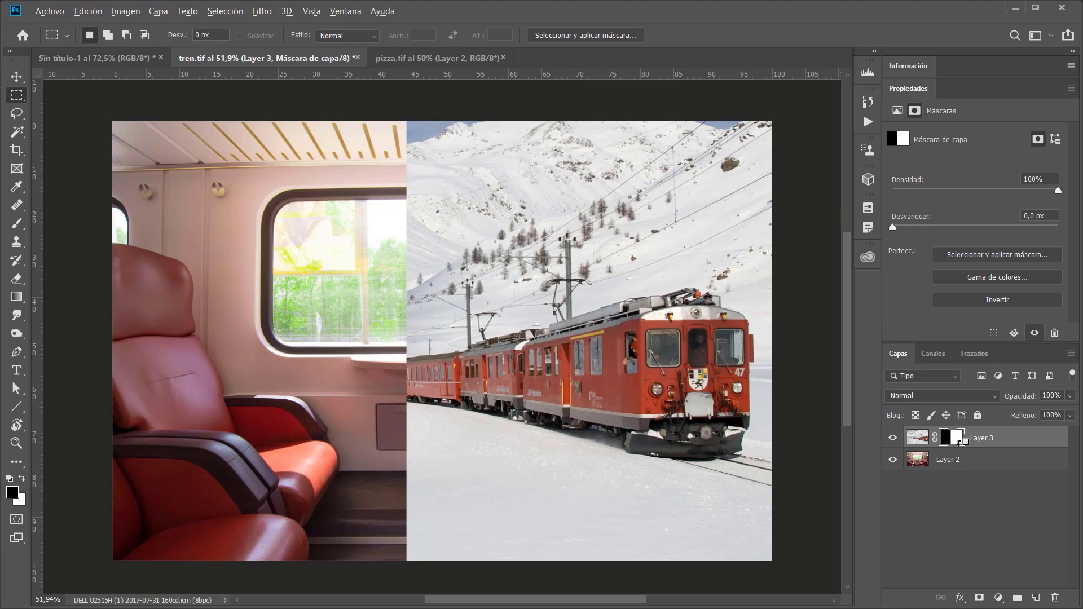
key(ctrl+z)
key(ctrl+z)
key(ctrl+z)
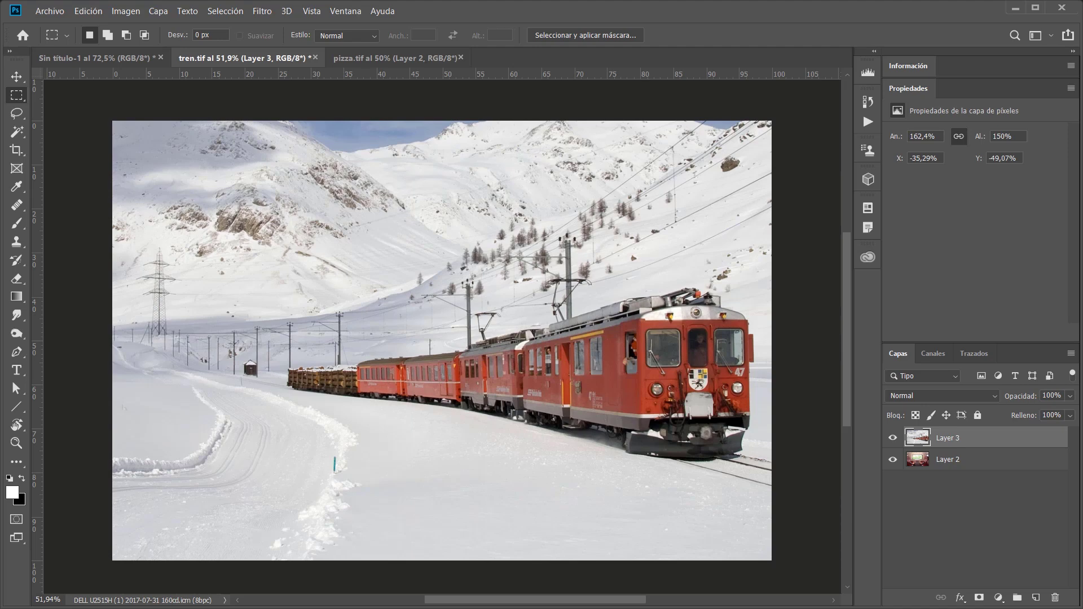
Step: Add an empty white layer mask to Layer 3, and view the mask on its own before returning to the image
click(970, 517)
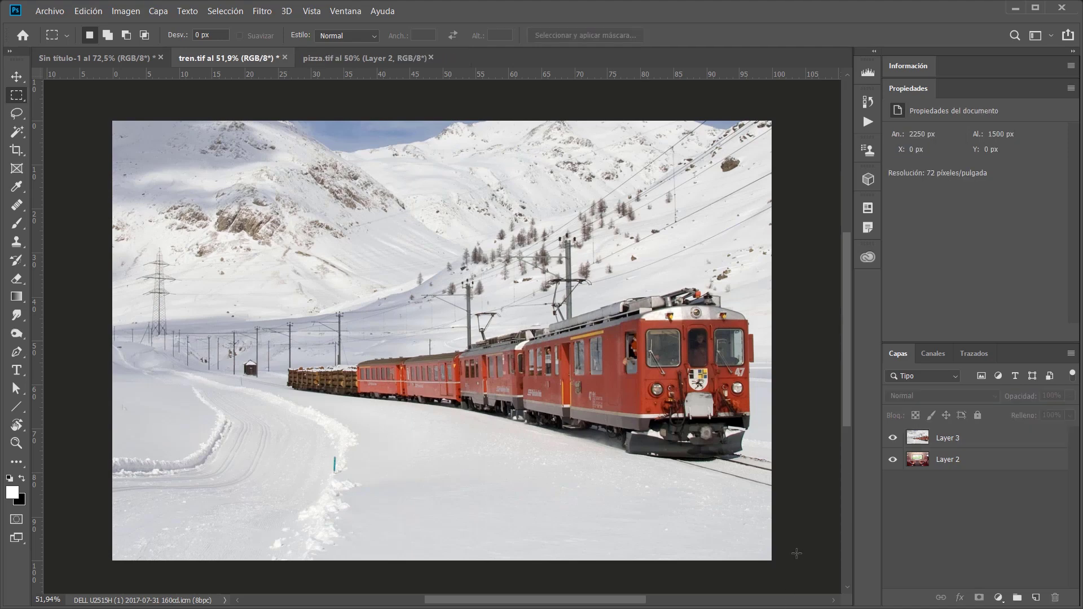
click(953, 438)
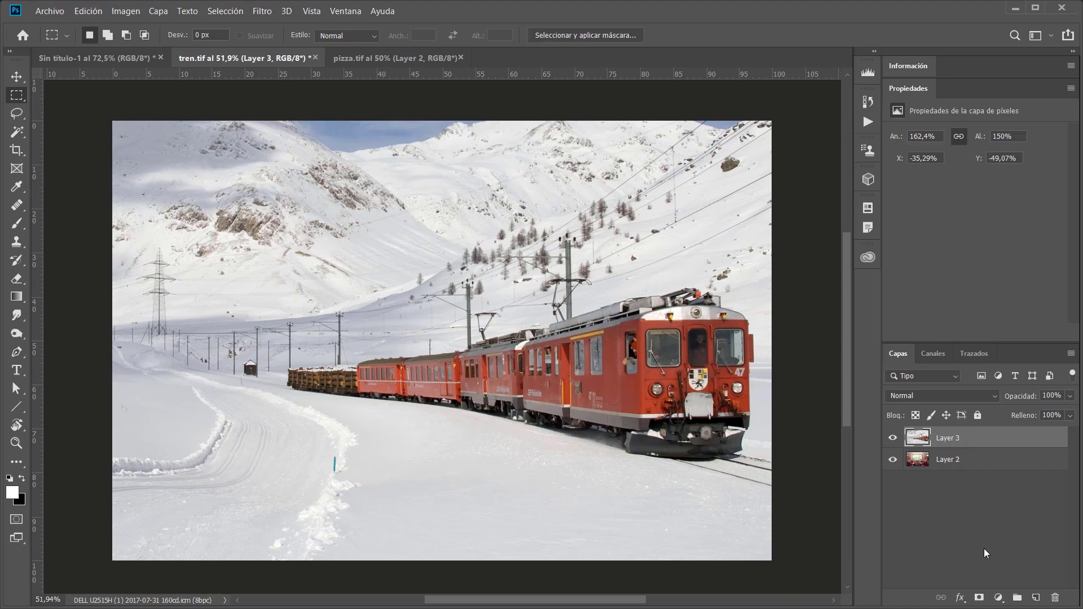
click(980, 600)
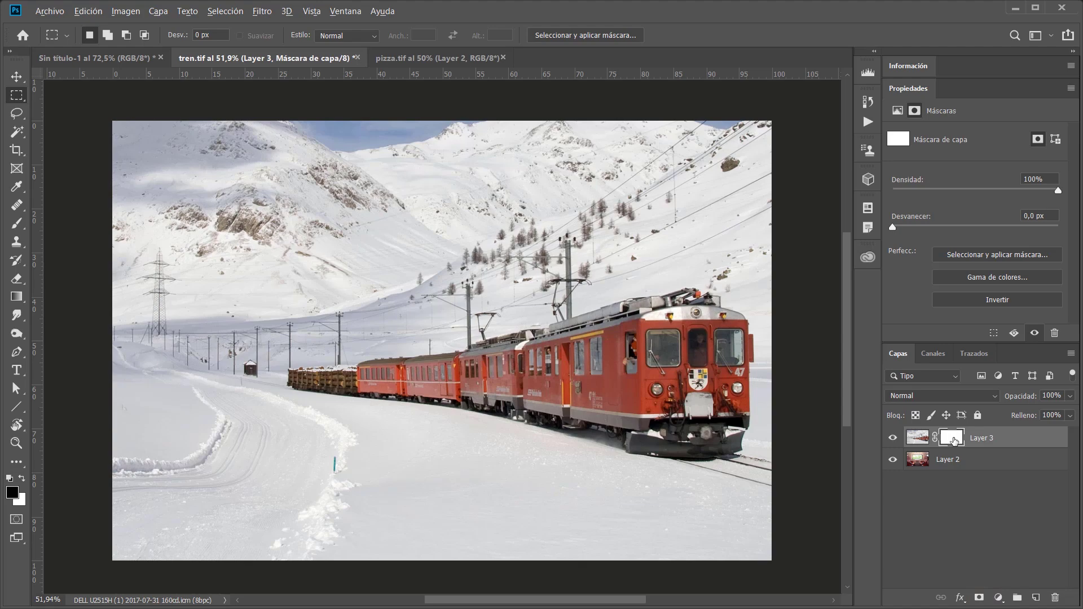
alt+click(953, 440)
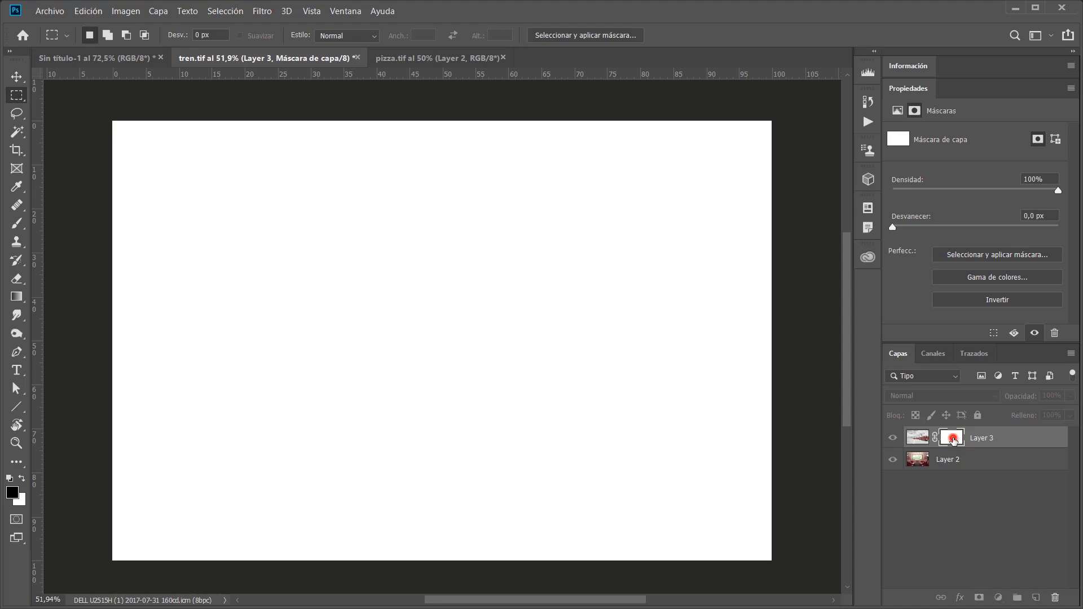
alt+click(952, 439)
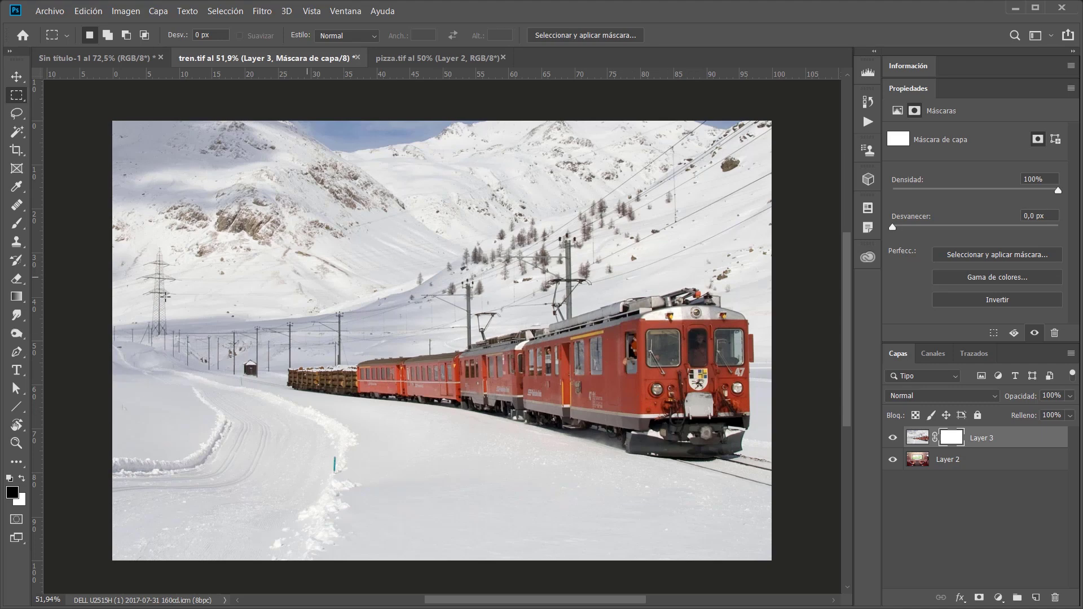
Step: Try a white-to-transparent gradient on Layer 3's image instead of its mask, from about 32 to 51 percent of the width, and undo it
click(16, 296)
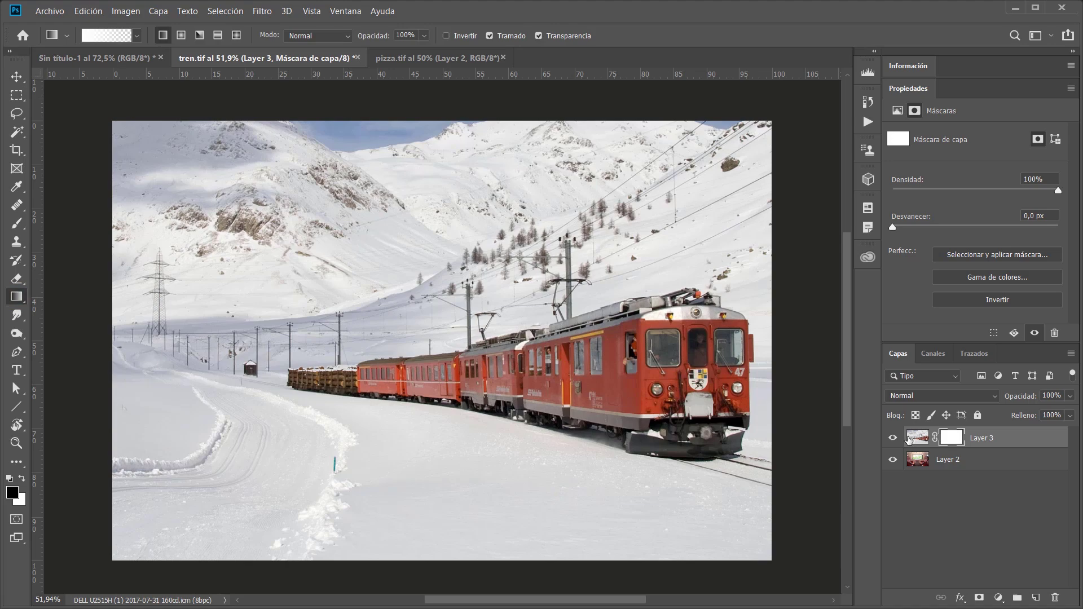
click(918, 438)
key(x)
drag(325, 367, 451, 356)
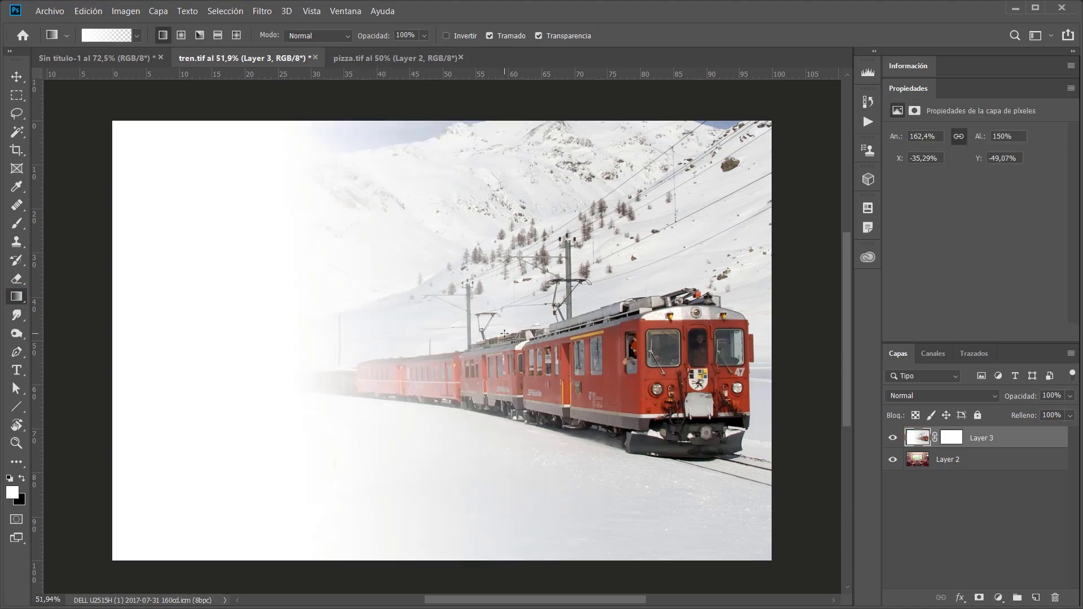
key(ctrl+z)
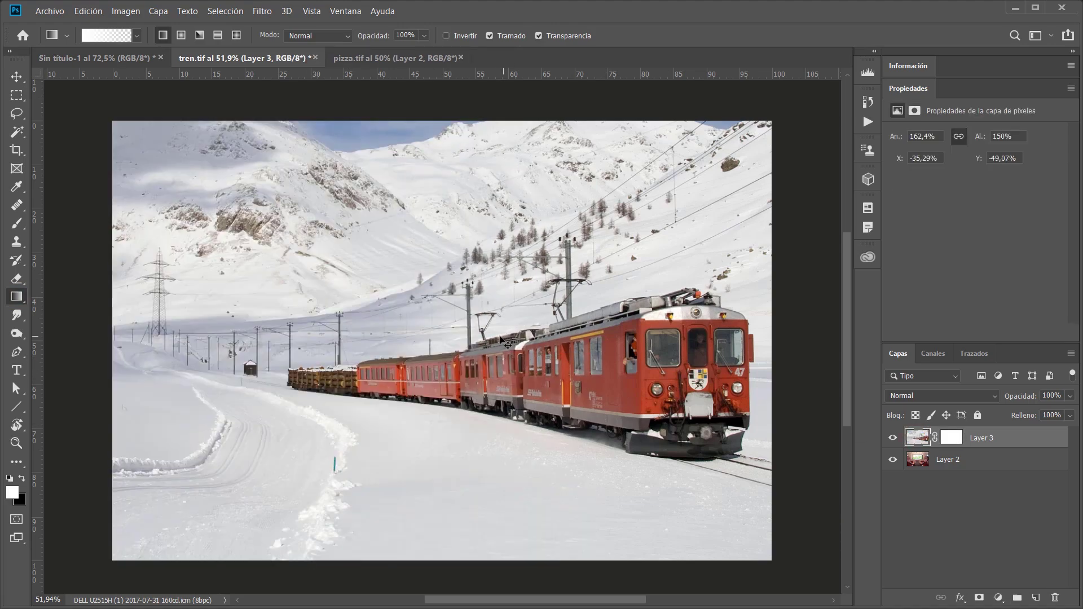
Step: Target Layer 3's layer mask, and swap the foreground and background colours repeatedly, ending with black as foreground
click(952, 440)
key(x)
click(919, 438)
click(950, 439)
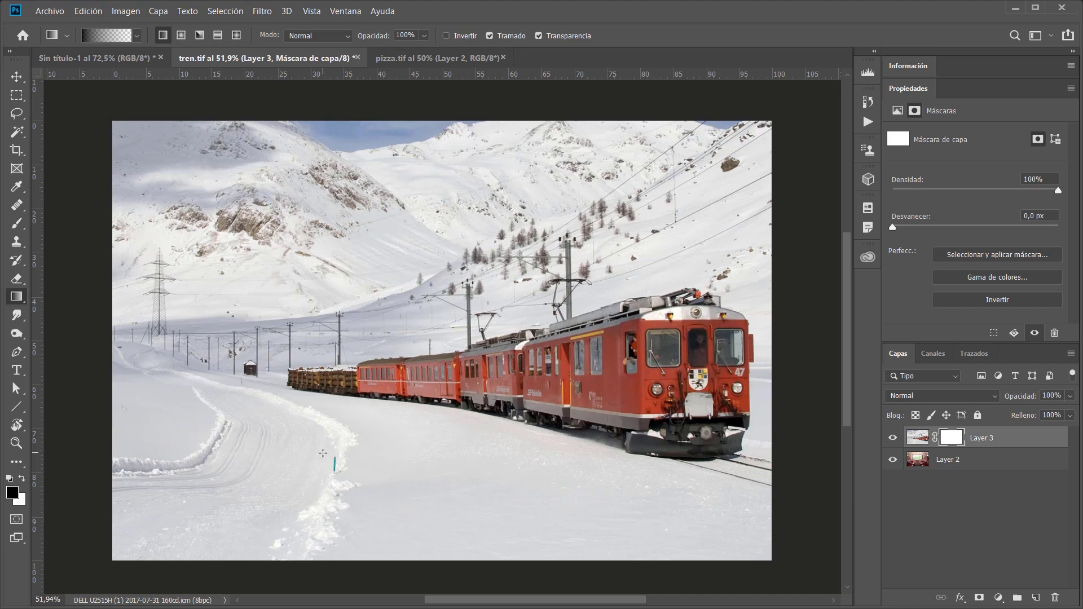
key(x)
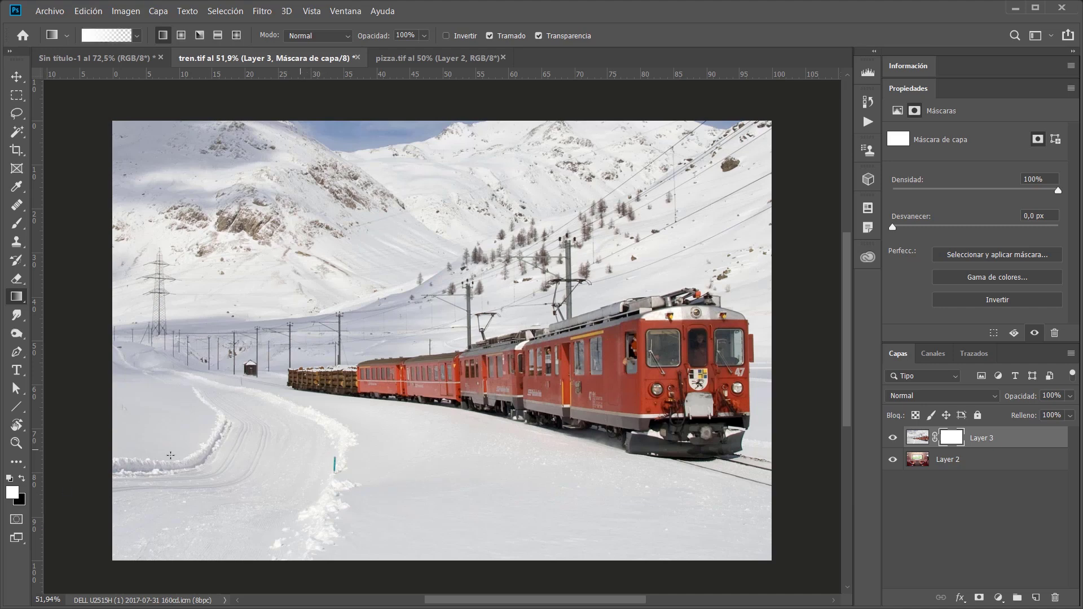
key(x)
key(x)
key(x)
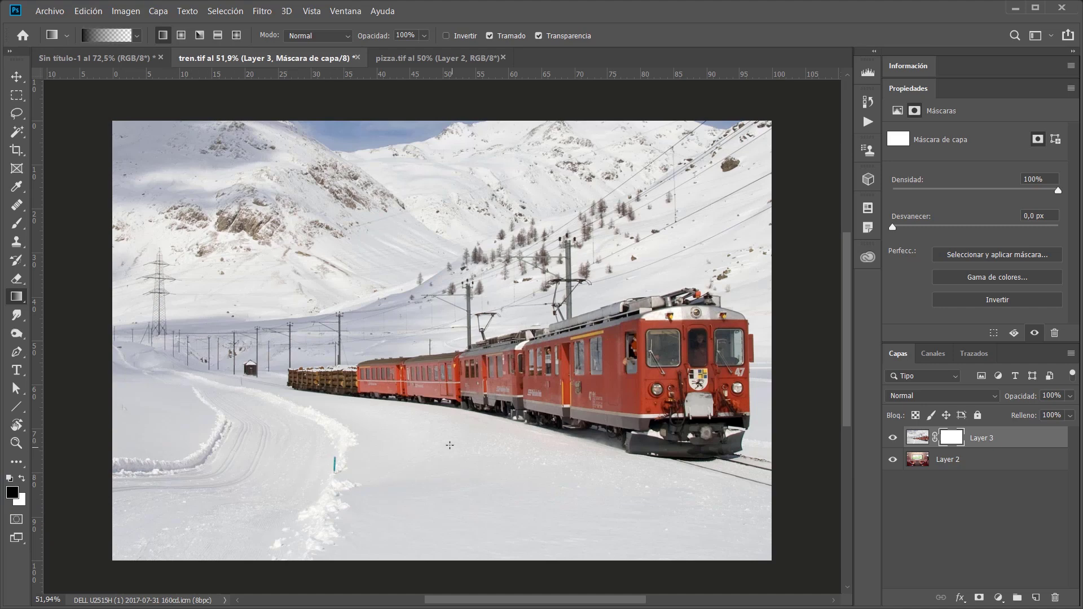
Step: Draw a black-to-white preset gradient on Layer 3's mask from about 40 to 57 percent of the width, and check the mask on its own
click(137, 37)
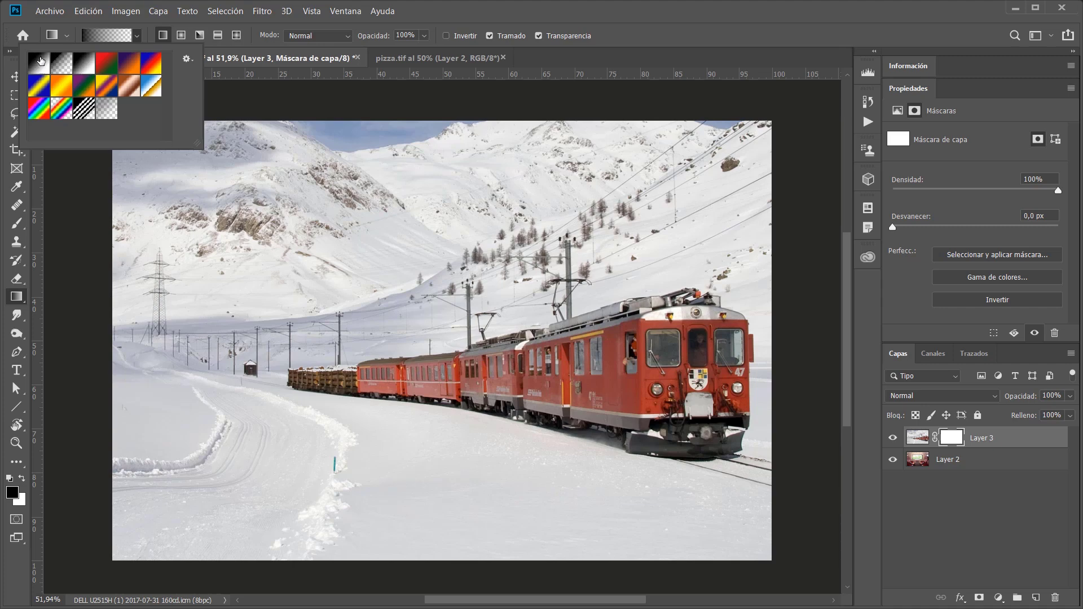
click(85, 66)
click(562, 17)
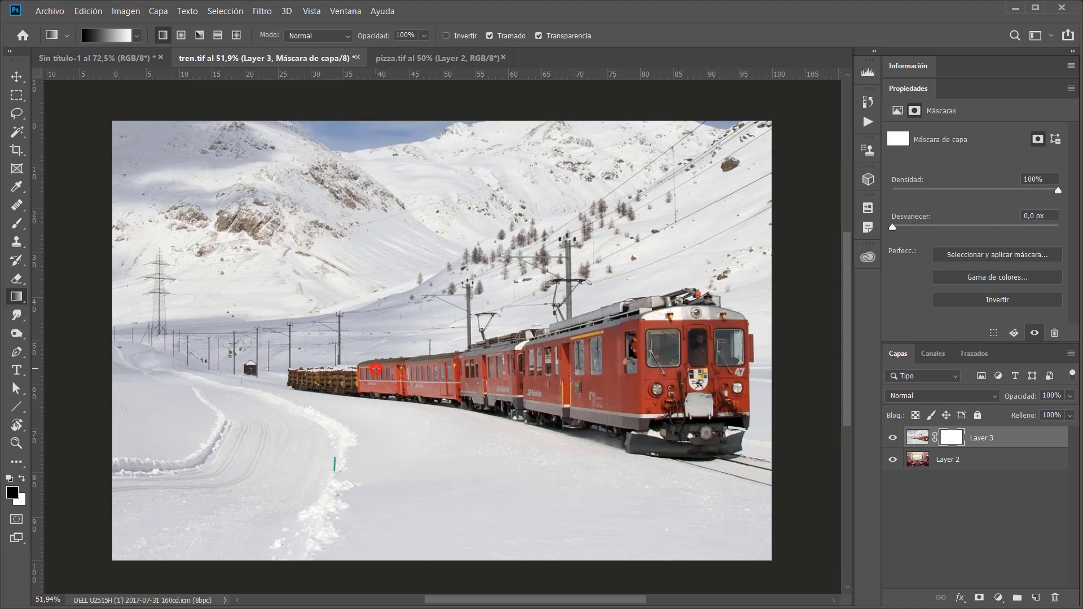
drag(374, 368, 488, 371)
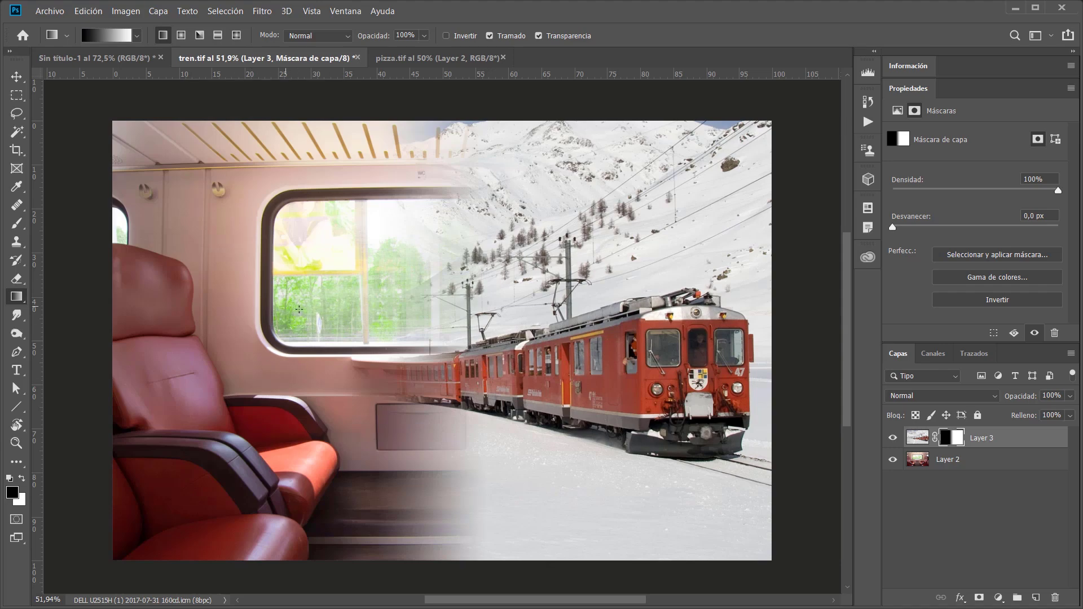
alt+click(952, 440)
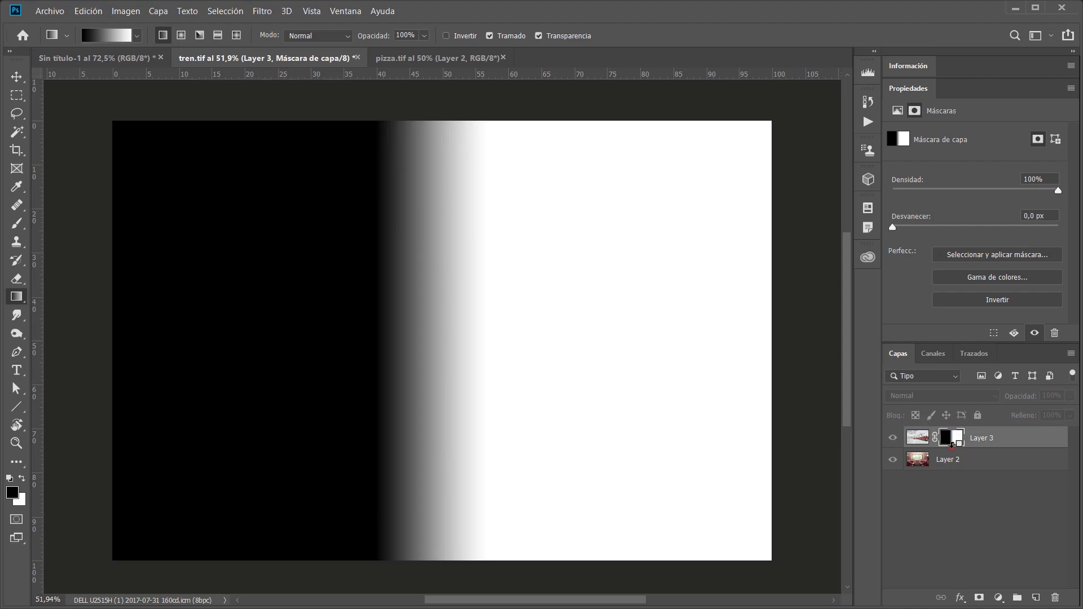
click(953, 441)
click(952, 440)
alt+click(952, 441)
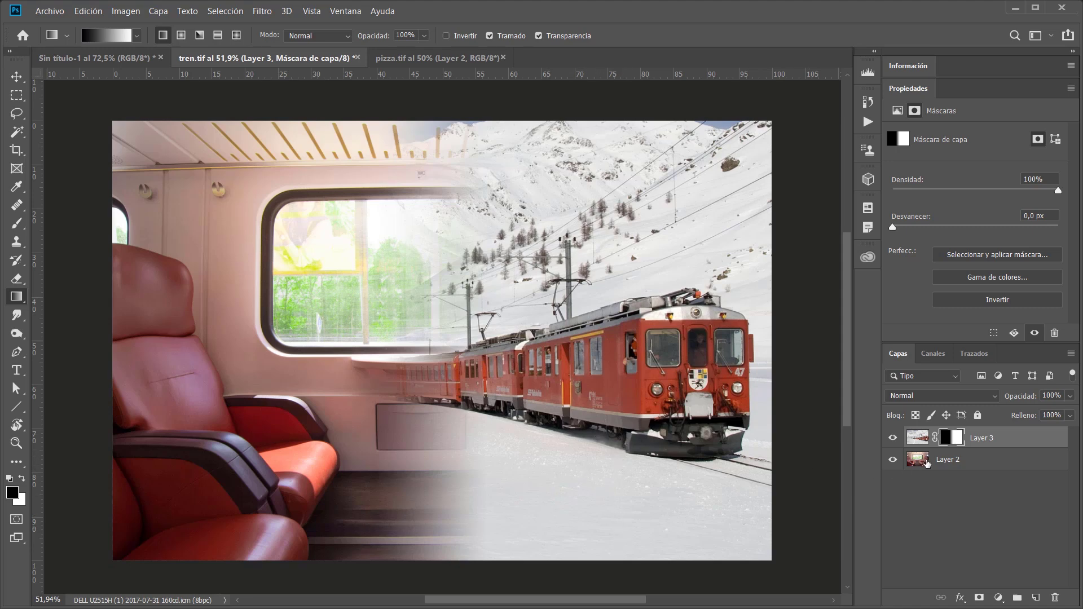
Step: Try an upward black-to-white gradient over Layer 3's mask, in image view and again in mask view, restoring the horizontal transition each time
drag(592, 513, 591, 432)
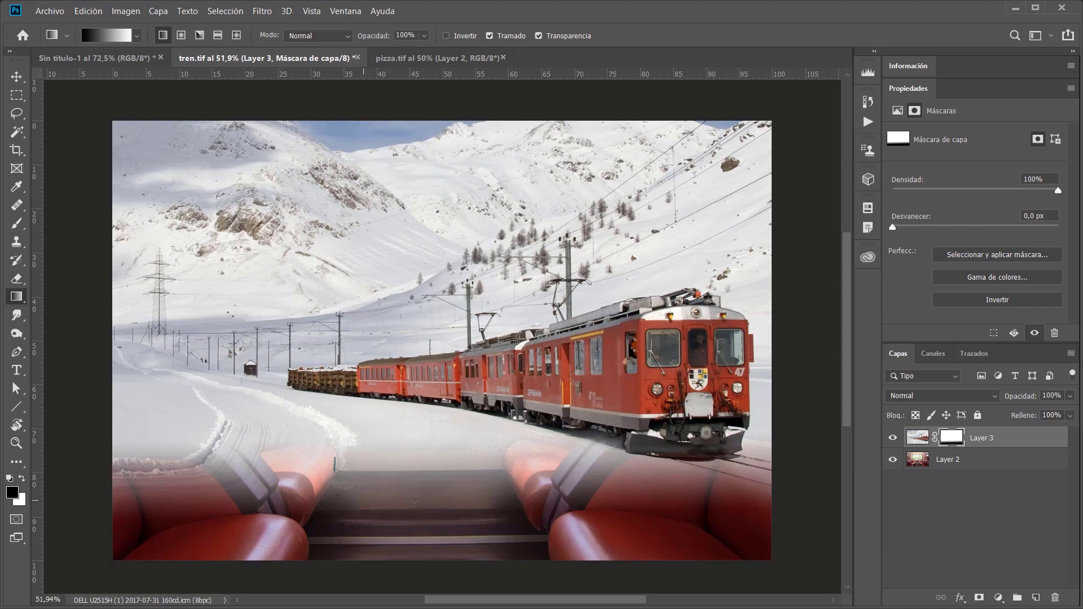
drag(412, 500, 478, 496)
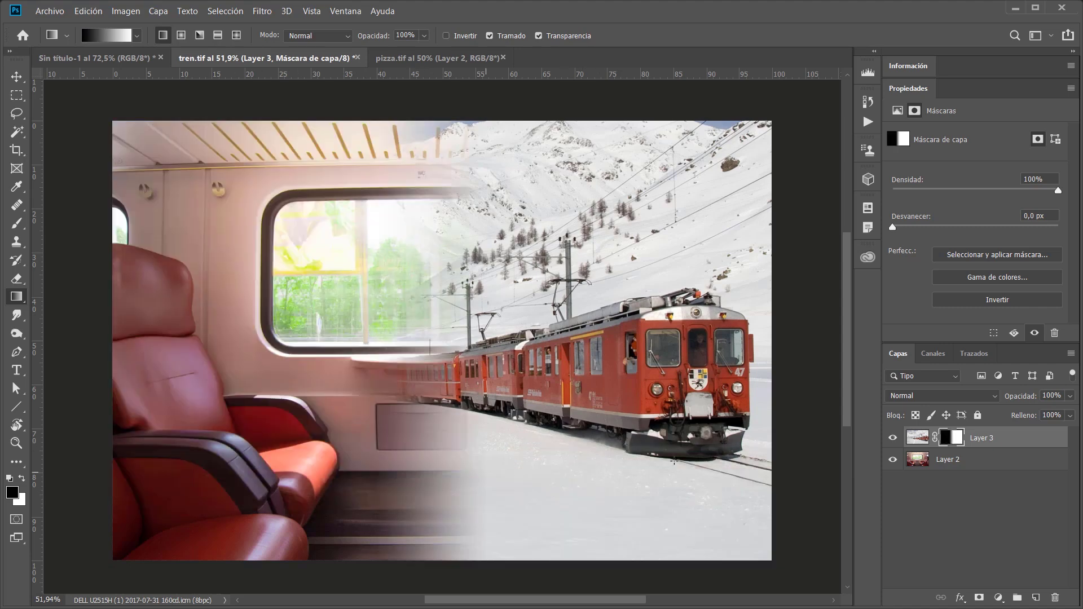
alt+click(956, 444)
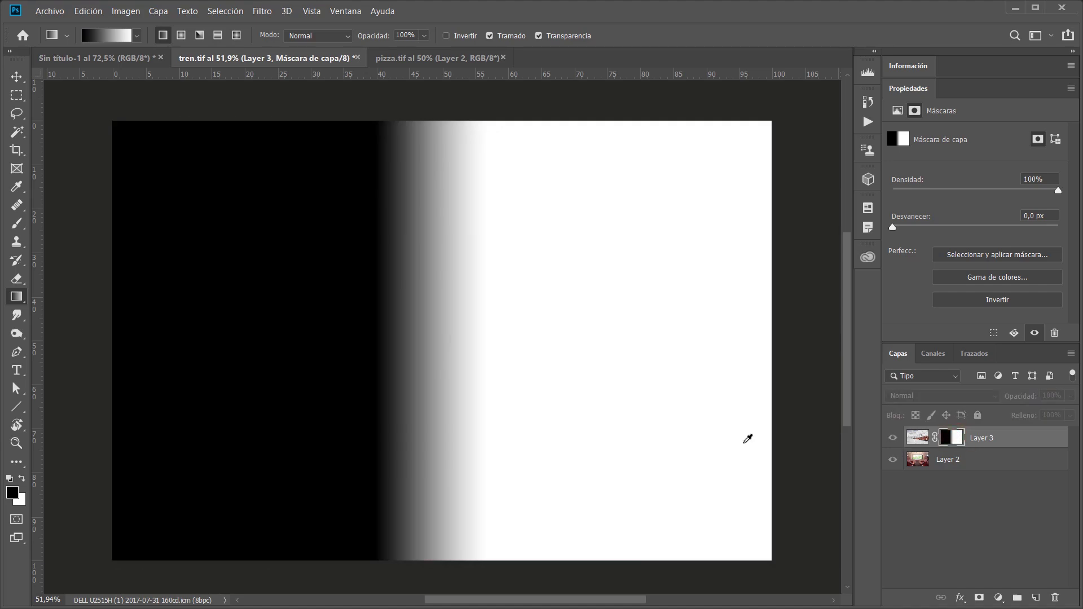
drag(563, 517, 564, 448)
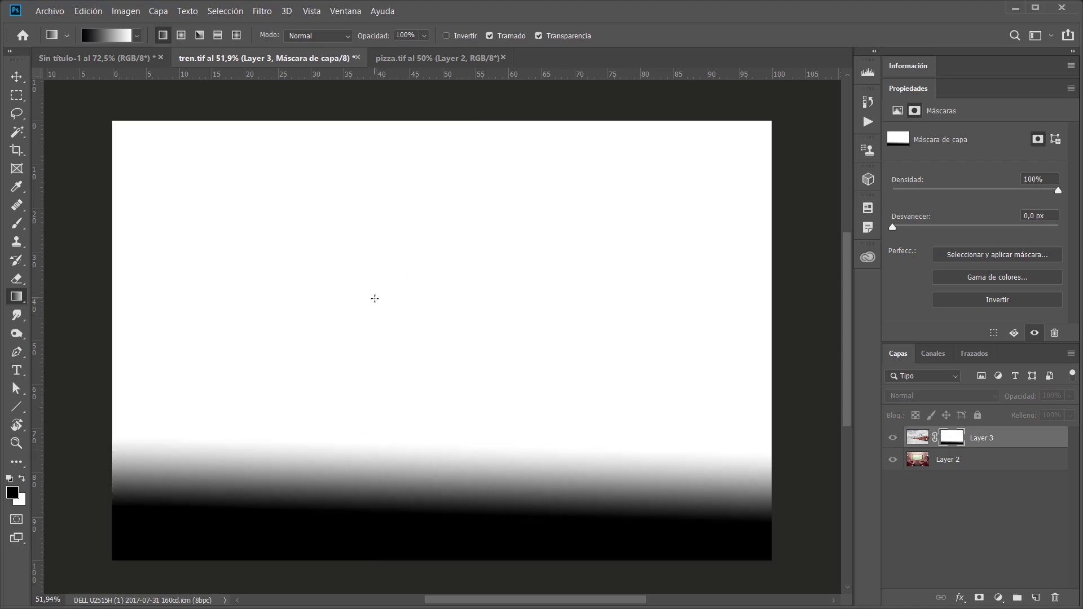
drag(359, 353, 483, 375)
alt+click(953, 440)
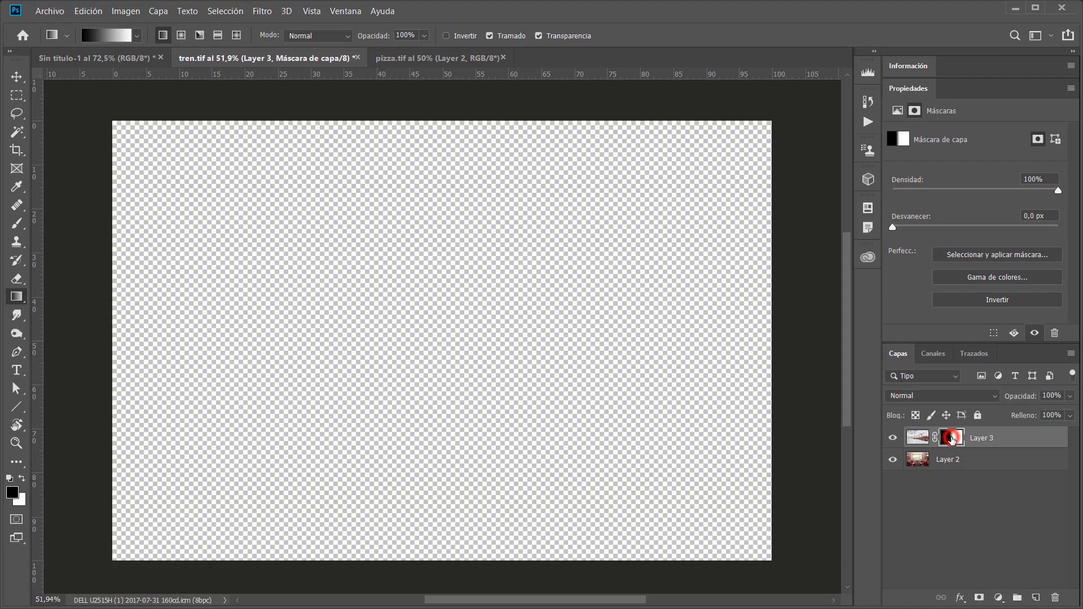
Step: Choose the foreground-to-transparent gradient preset, try an upward fade at the bottom of Layer 3's mask, and undo it
click(137, 37)
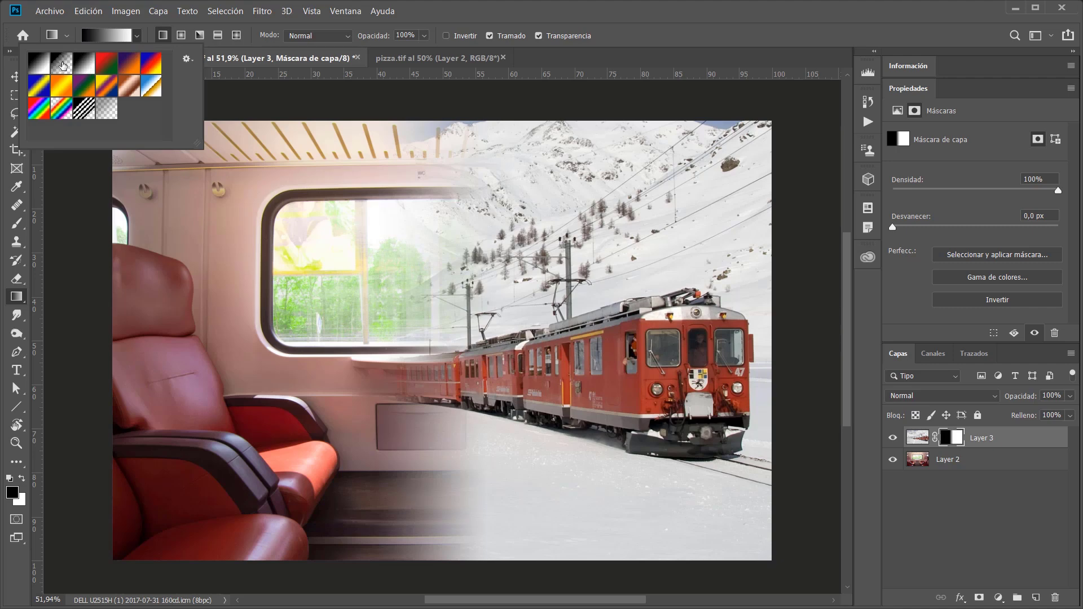
click(62, 66)
key(Return)
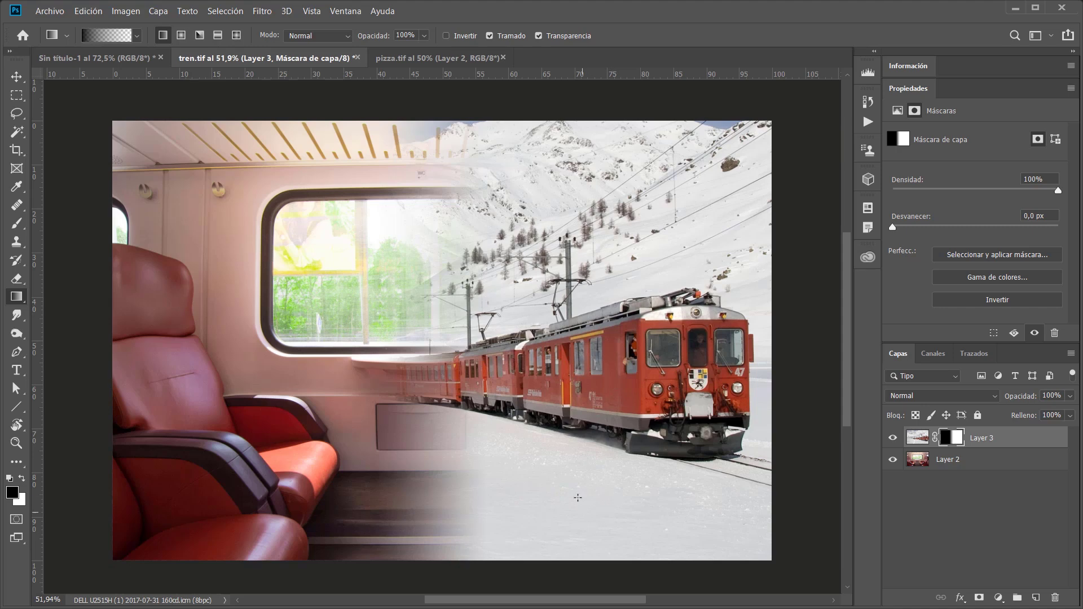
drag(583, 507, 585, 441)
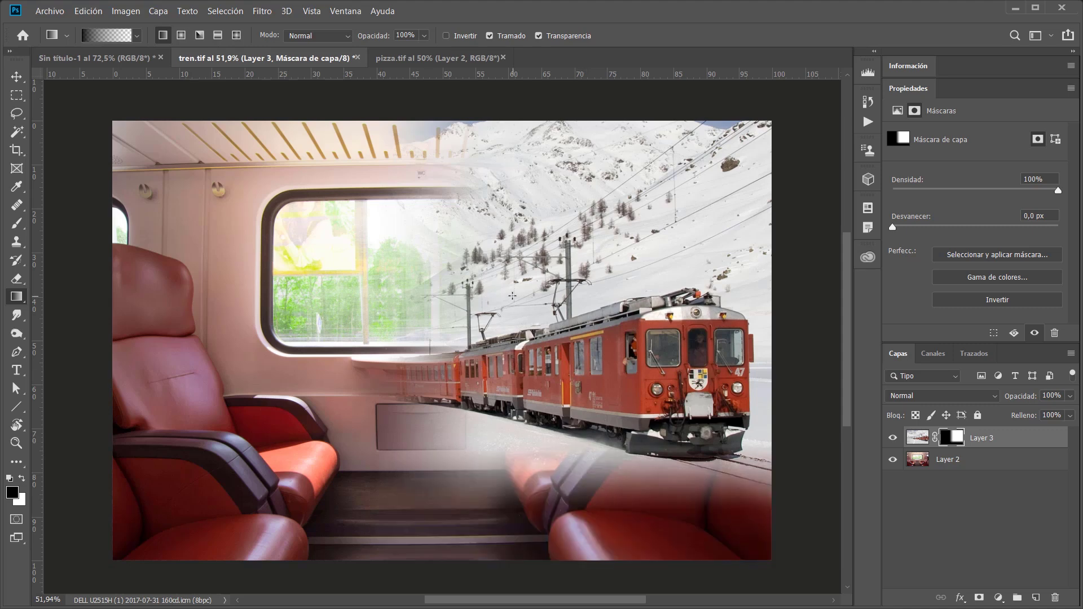
key(ctrl+z)
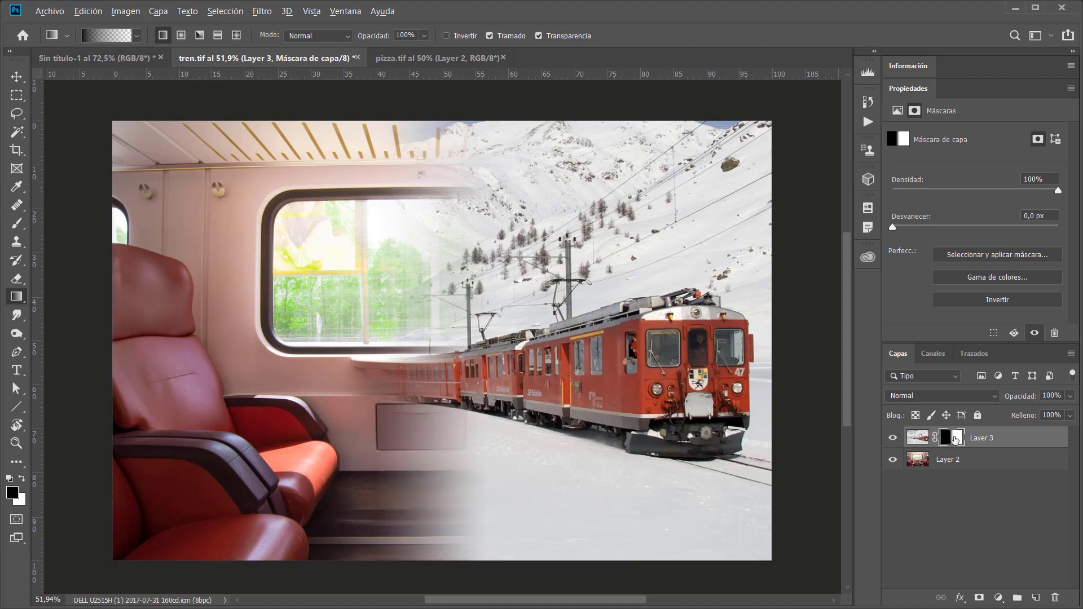
Step: Add black-to-transparent fades to Layer 3's mask, upward from about 87 to 71 percent and downward from about 4 to 18 percent of its height
alt+click(955, 439)
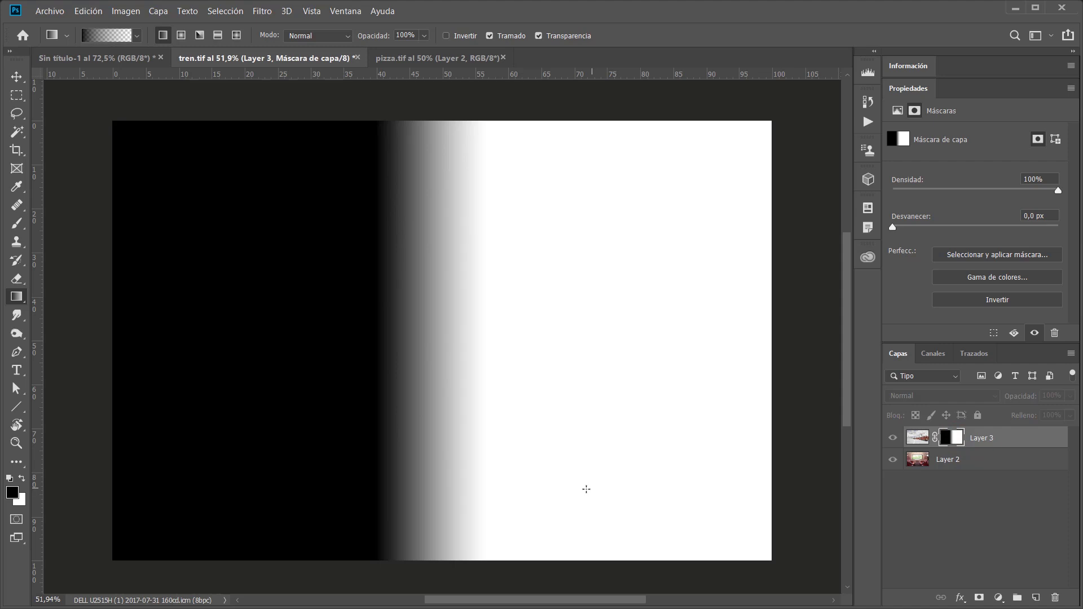
drag(593, 502, 594, 431)
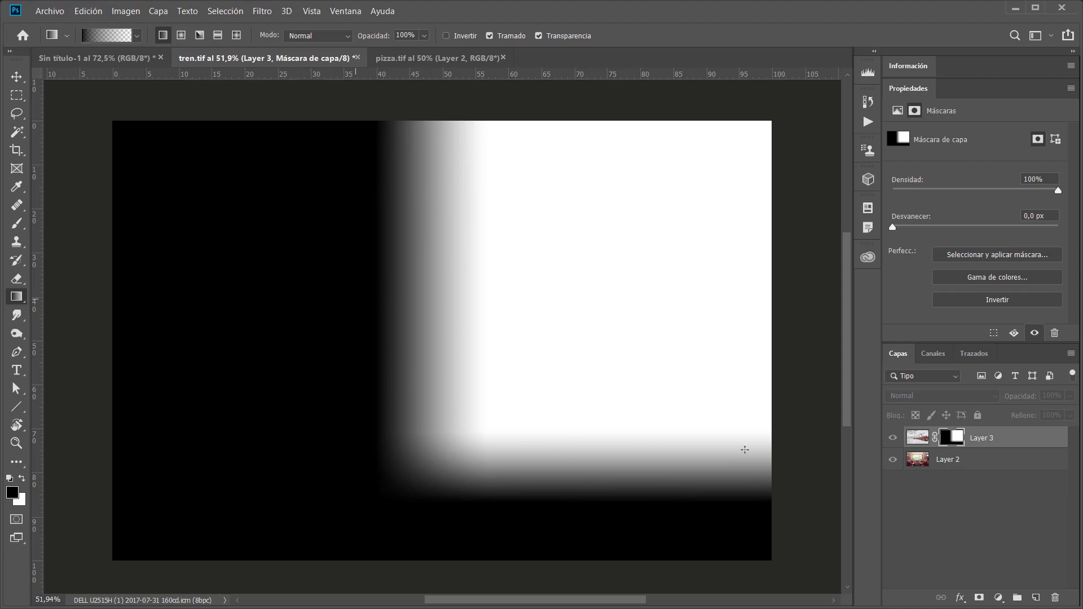
alt+click(960, 439)
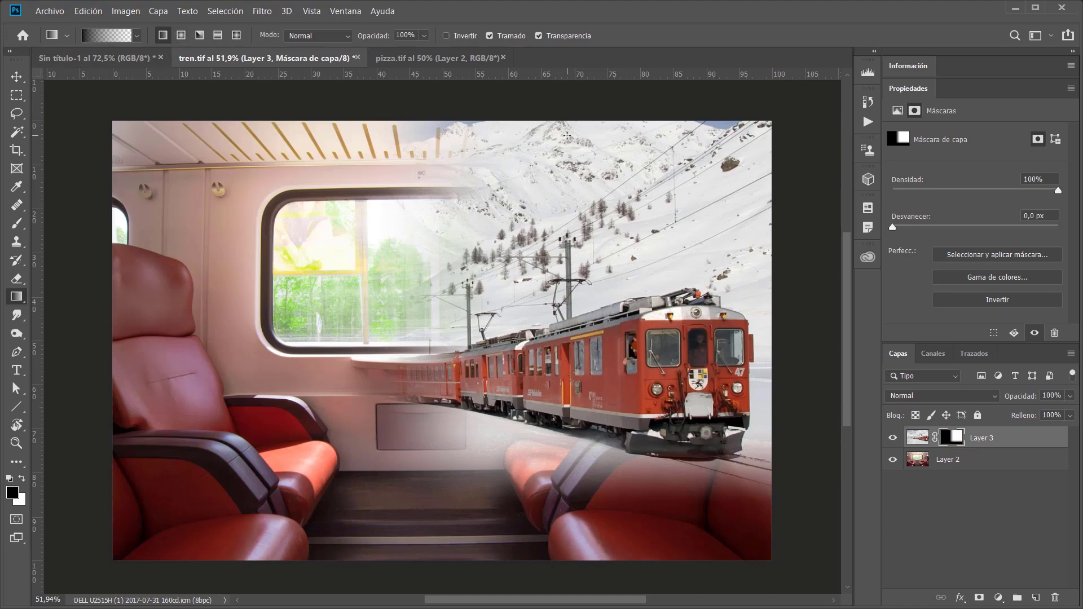
drag(571, 140, 571, 202)
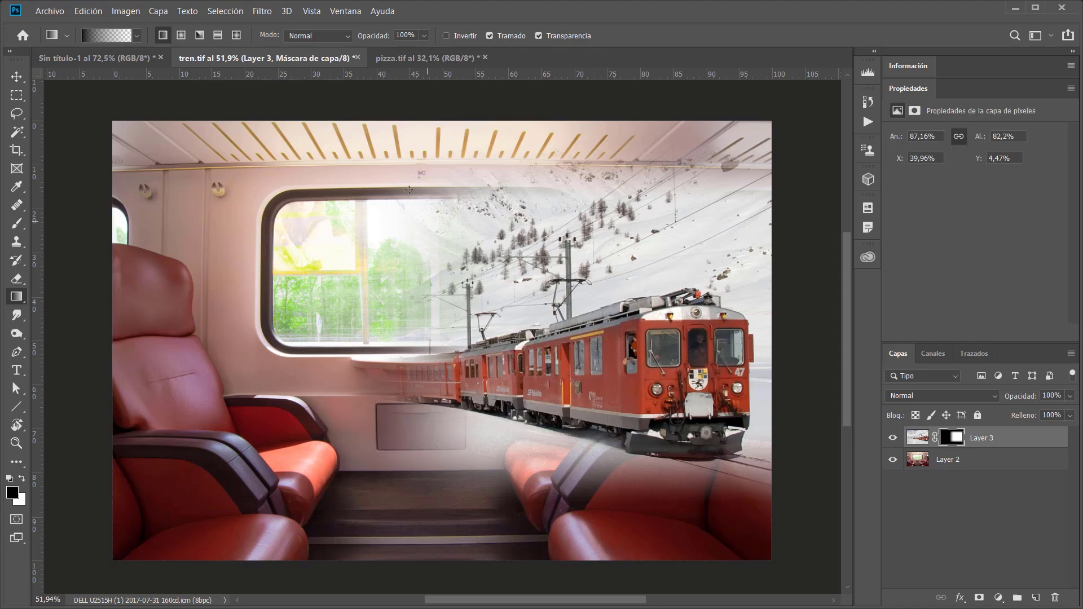
Step: Switch to pizza.tif and toggle Layer 2's visibility to examine the pizza photo on Layer 1
click(404, 56)
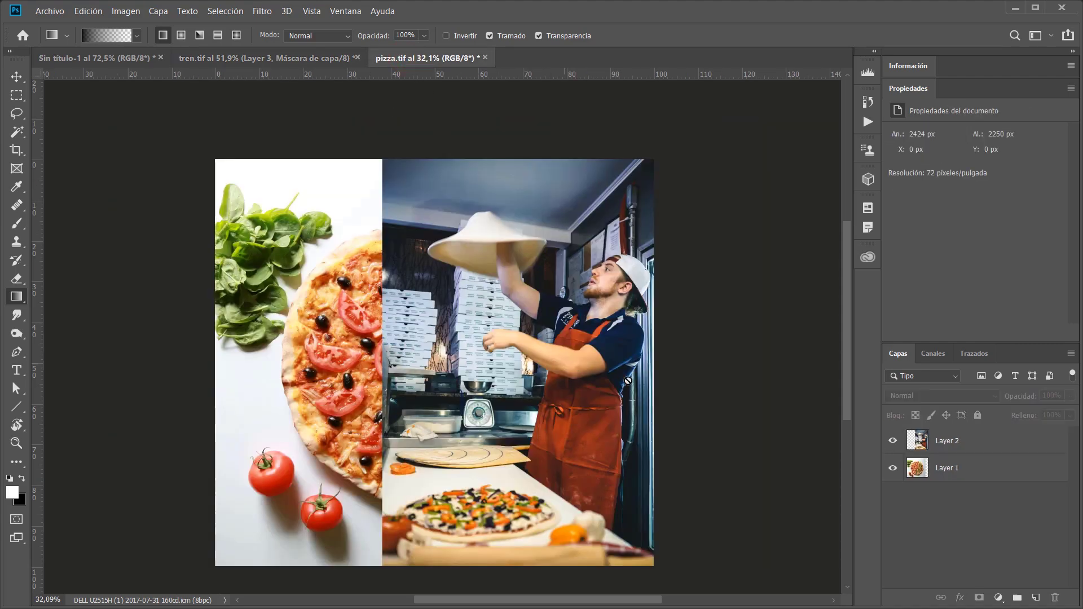
alt+click(893, 443)
alt+click(893, 442)
click(894, 440)
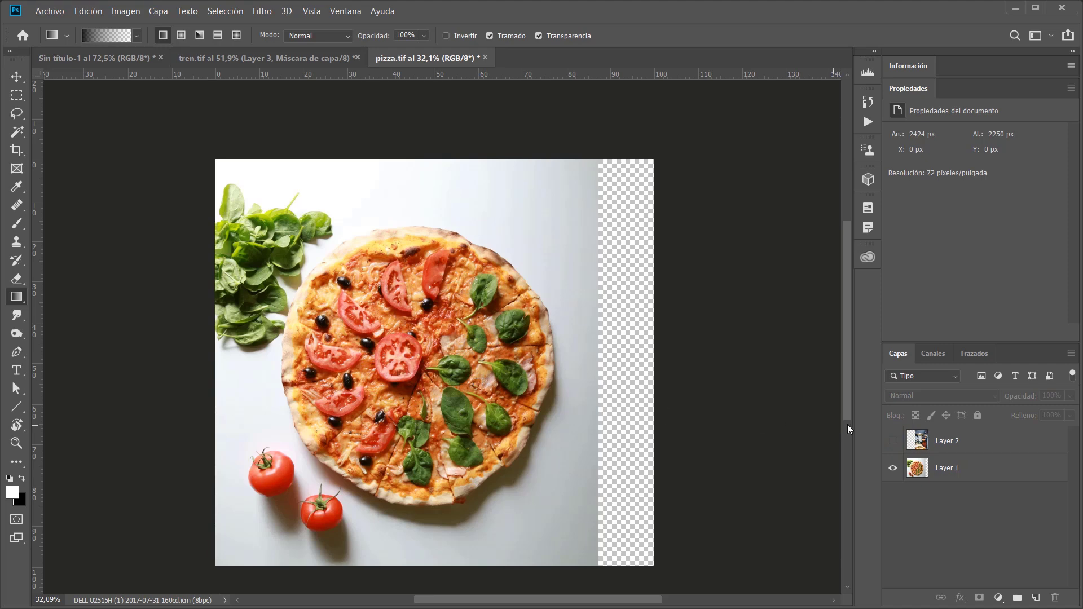
click(893, 440)
Step: Add a layer mask to Layer 2 and choose the foreground-to-transparent gradient preset
click(959, 441)
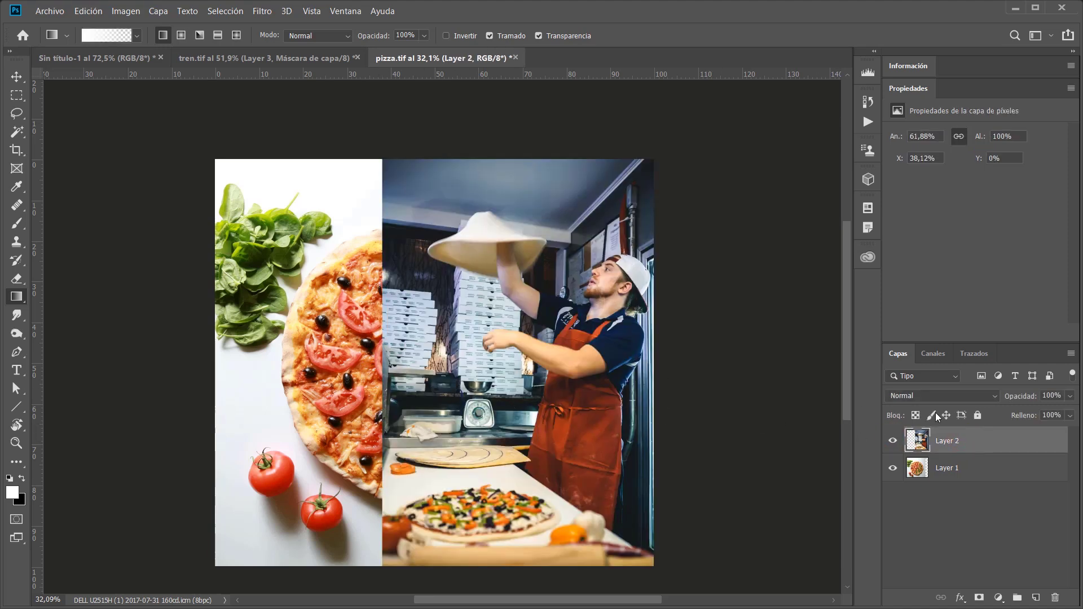
click(981, 597)
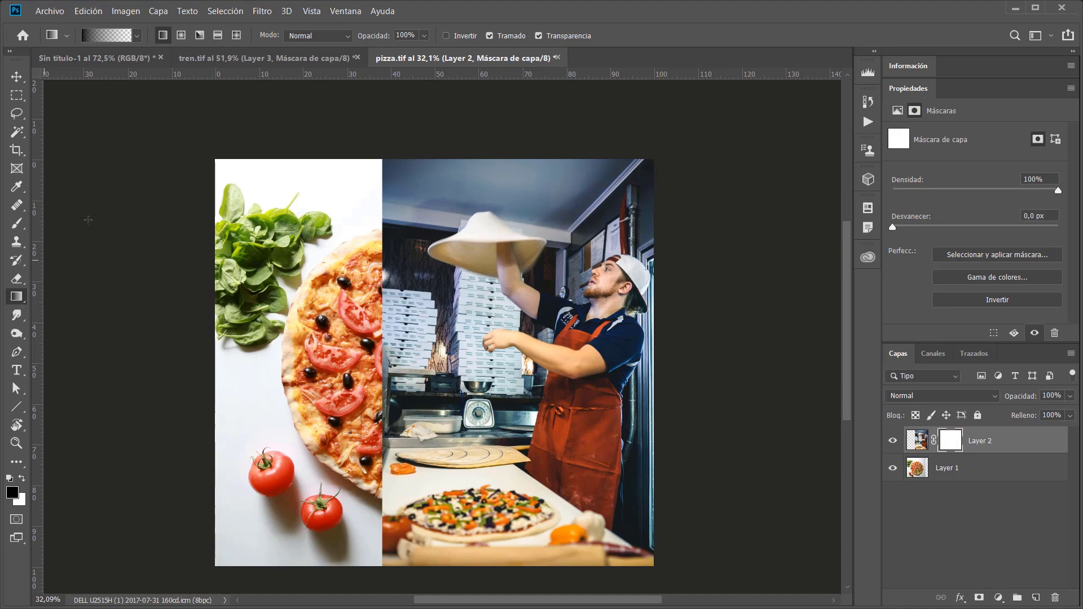
click(137, 37)
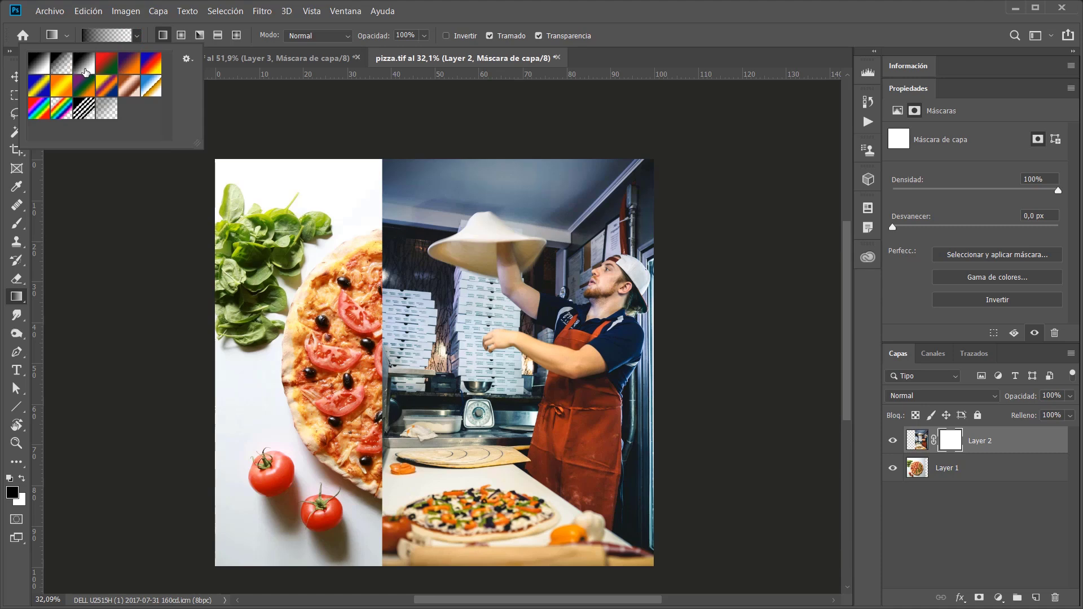
click(61, 64)
click(525, 19)
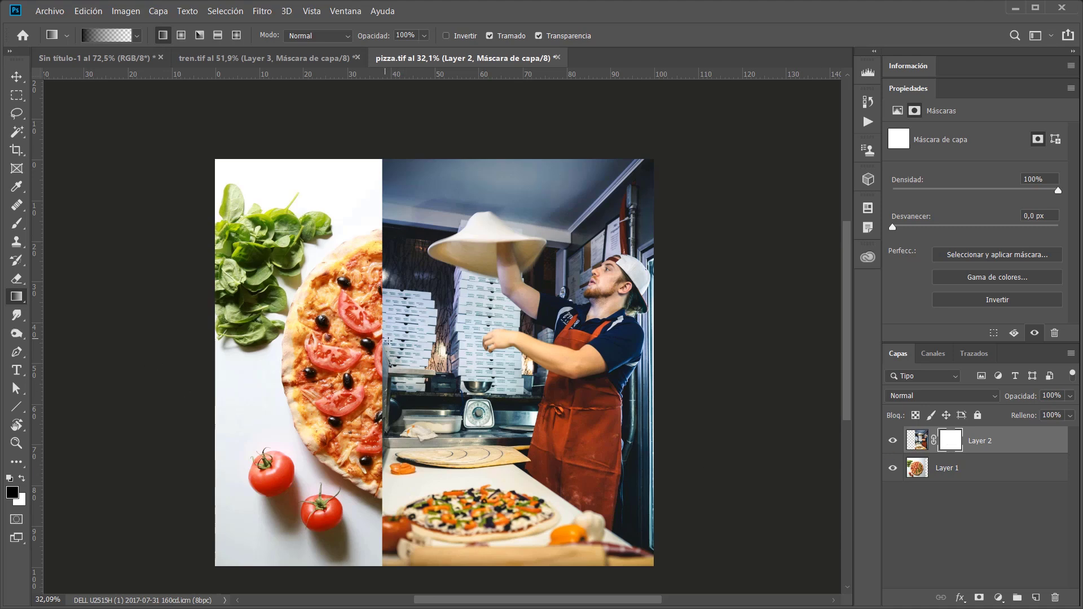
Step: Try a wide and a very narrow horizontal black-to-transparent fade at Layer 2's pizza-side edge, undoing each one
drag(391, 350, 442, 349)
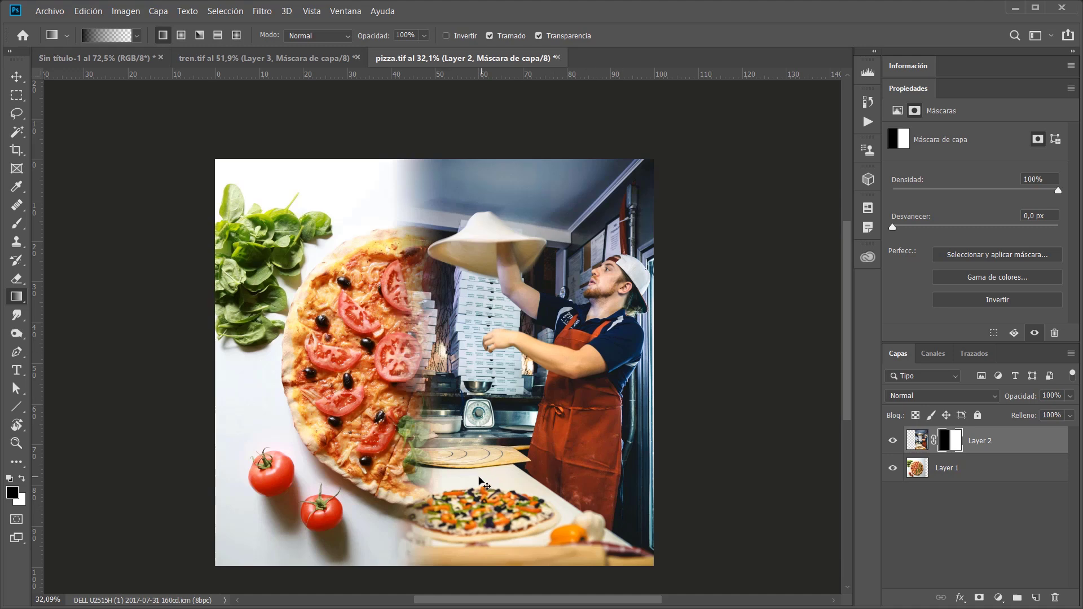
key(ctrl+z)
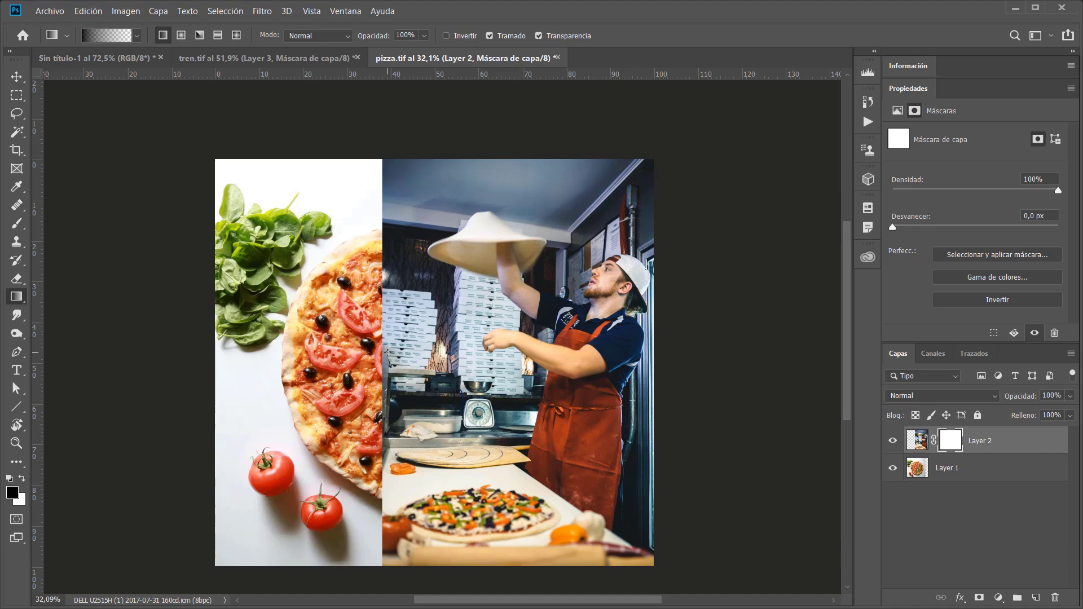
drag(393, 353, 401, 352)
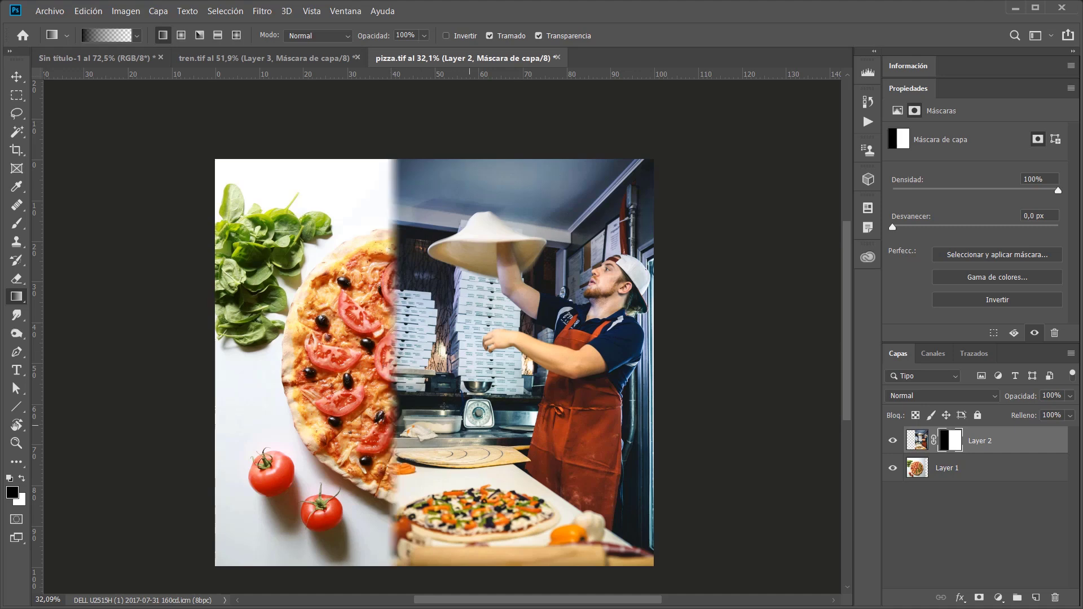
key(ctrl+z)
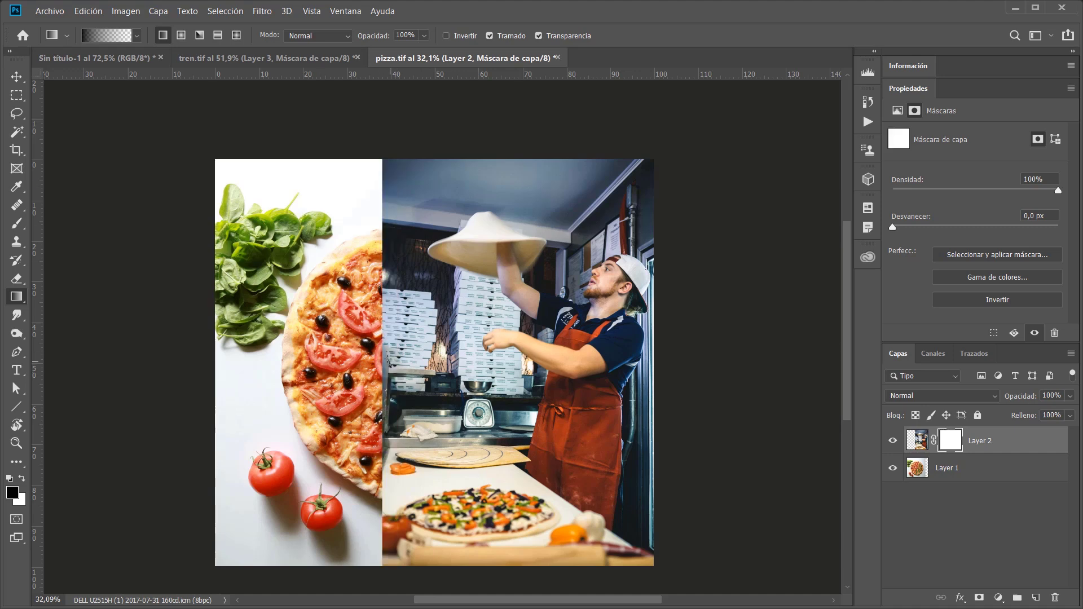
Step: Fade Layer 2's mask horizontally from about 40 to 54 percent of the width and downward from about 3 to 11 percent of the height
drag(390, 359, 454, 361)
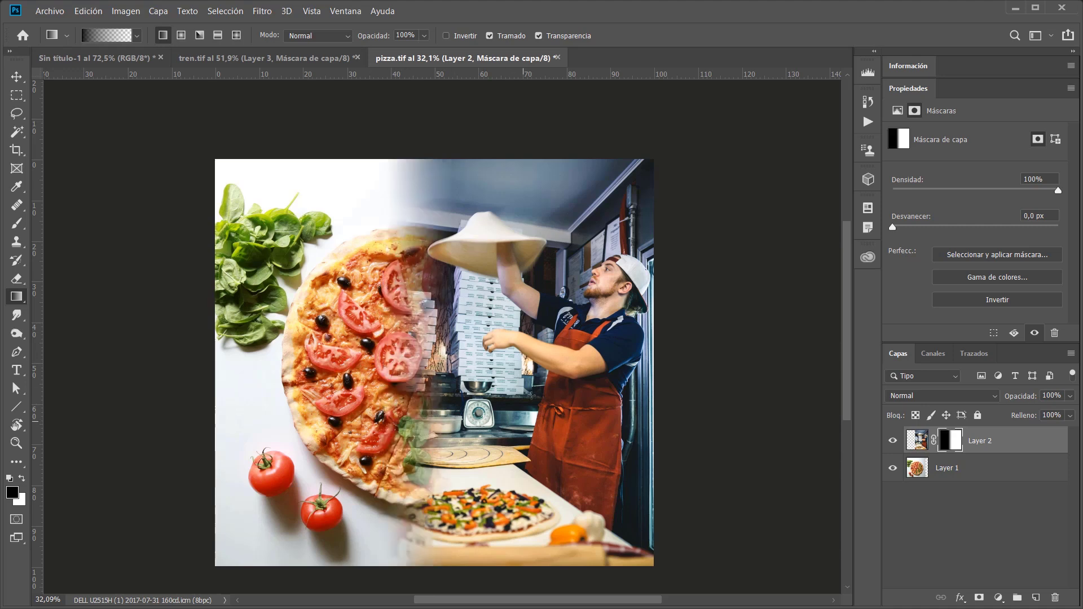
drag(528, 169, 531, 205)
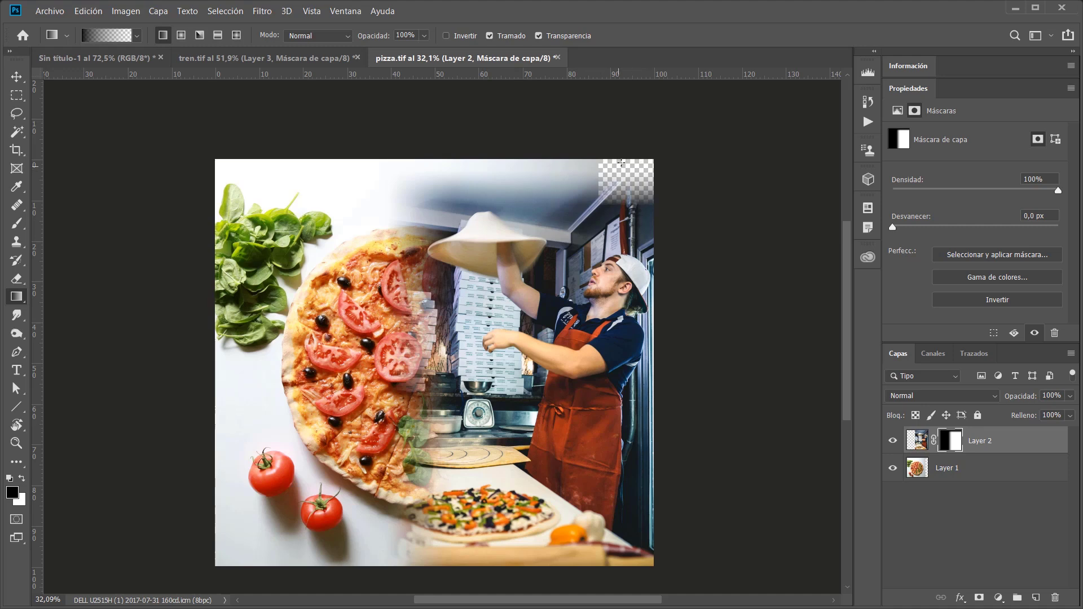
Step: Hide Layer 2 and make a full-height rectangular selection on Layer 1 from the image's right edge to about 79 percent of its width
click(894, 442)
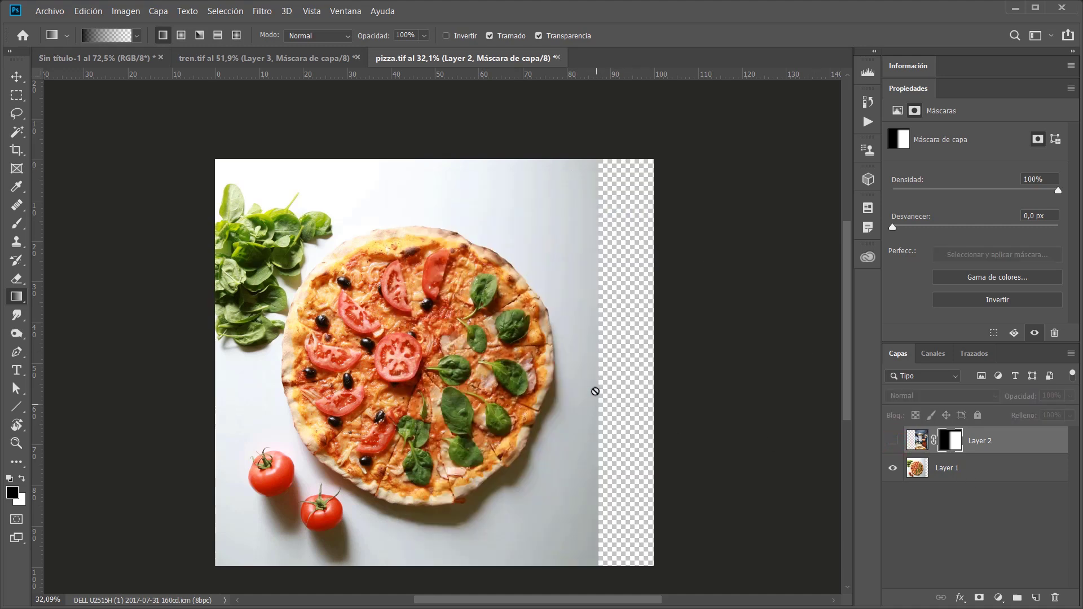
click(971, 466)
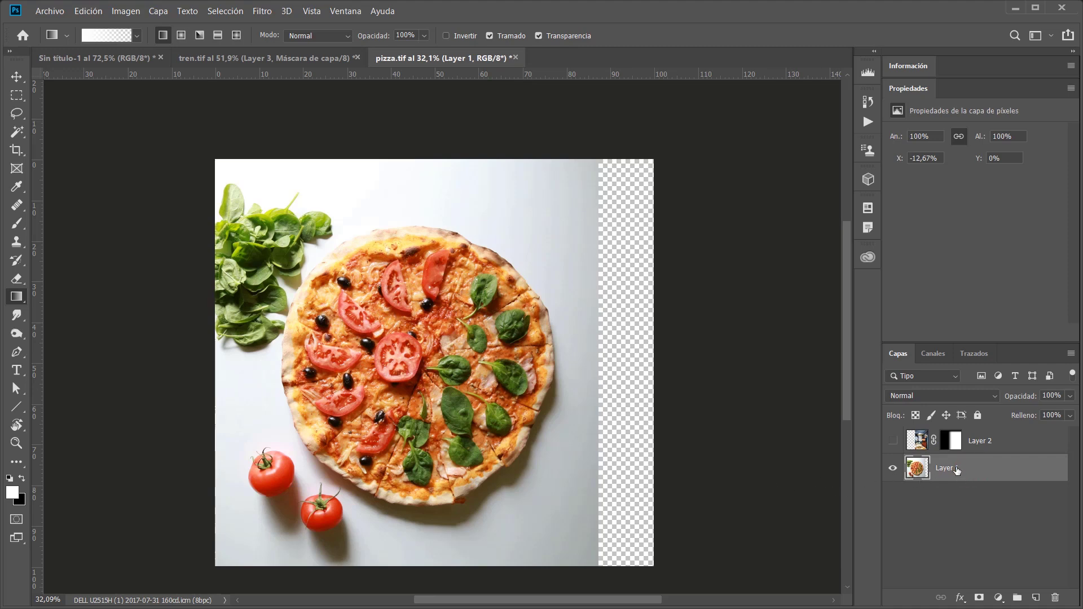
key(m)
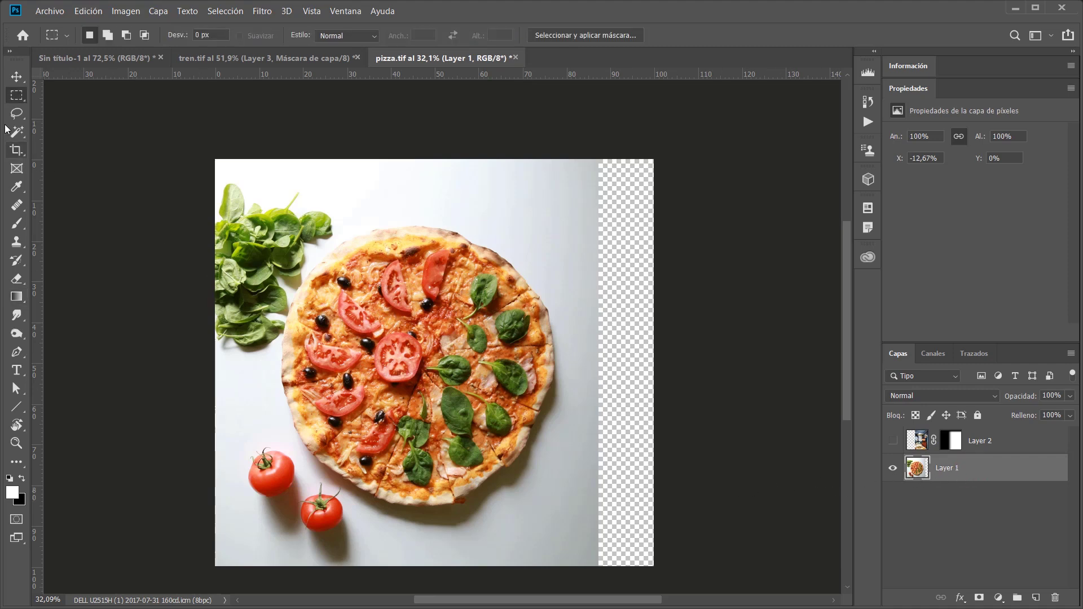
drag(665, 570, 560, 152)
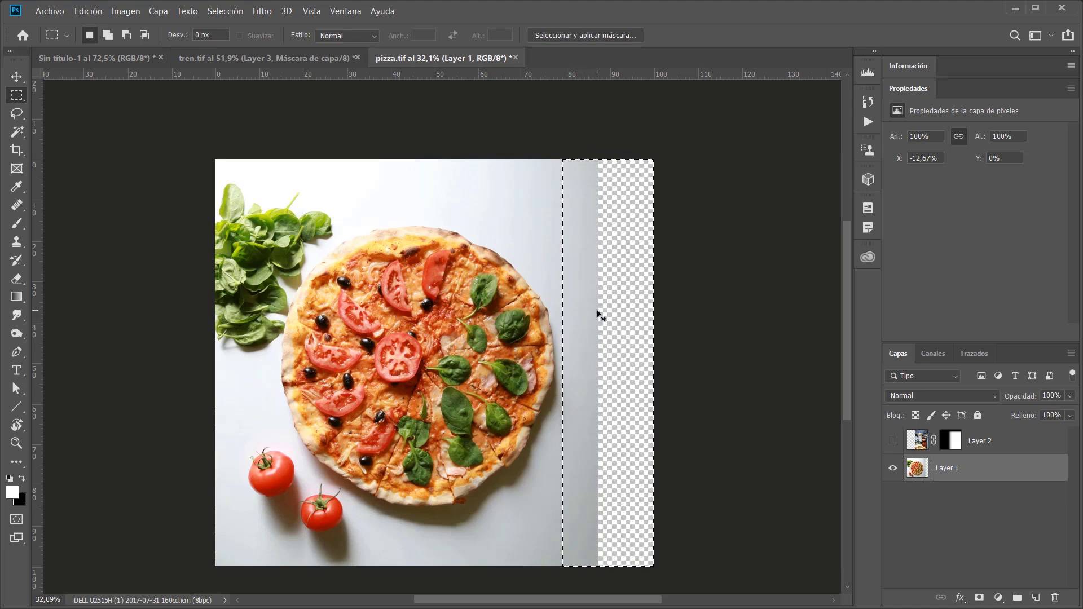
Step: Stretch the selected strip of Layer 1 rightward to 254.56% width over the transparent area, deselect, and show Layer 2 again
key(ctrl+t)
drag(654, 363, 795, 365)
click(683, 35)
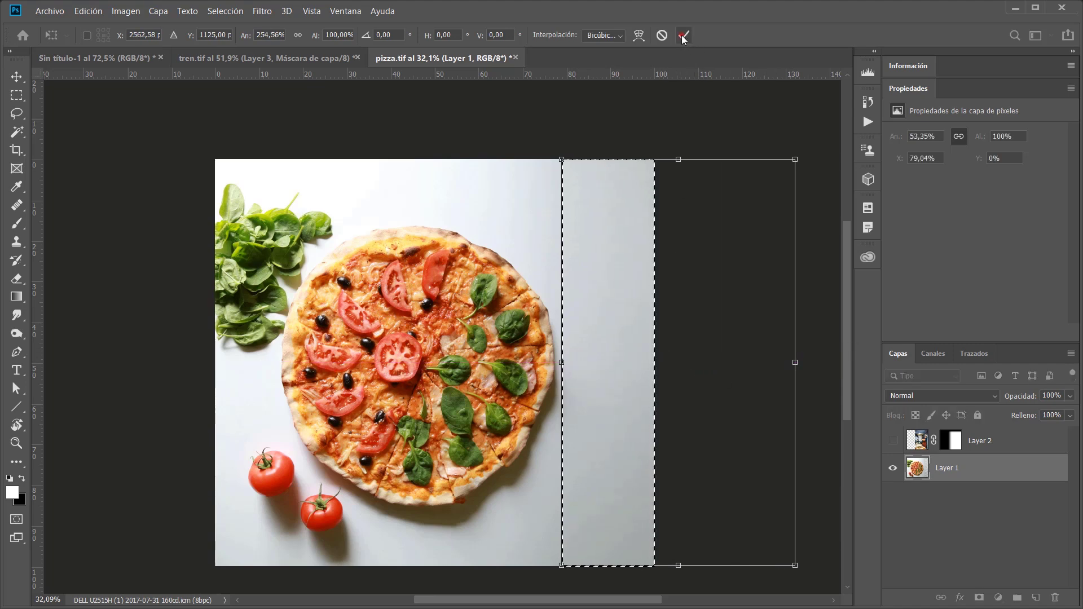
key(ctrl+d)
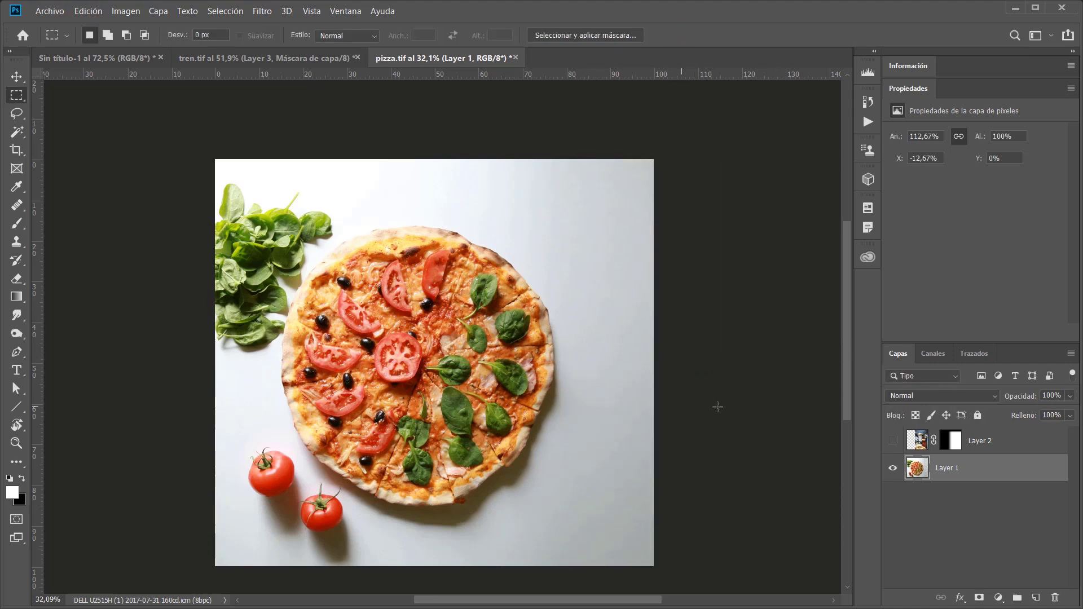
click(892, 443)
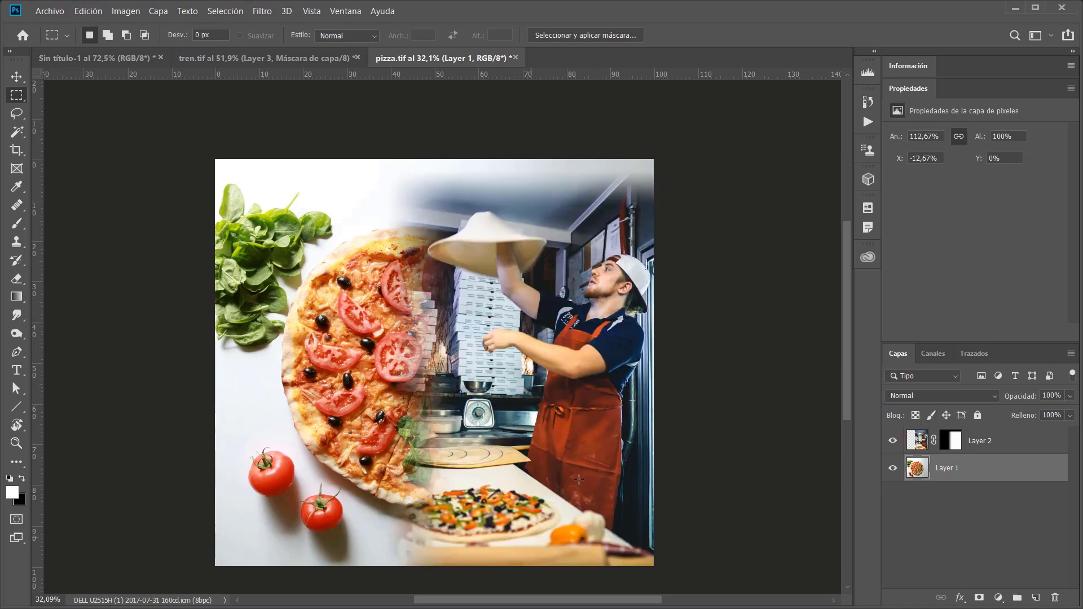
Step: Add an upward black-to-transparent fade to Layer 2's mask, from the image's bottom edge to about 89 percent of its height
click(949, 448)
drag(586, 566, 576, 526)
key(ctrl+d)
click(17, 297)
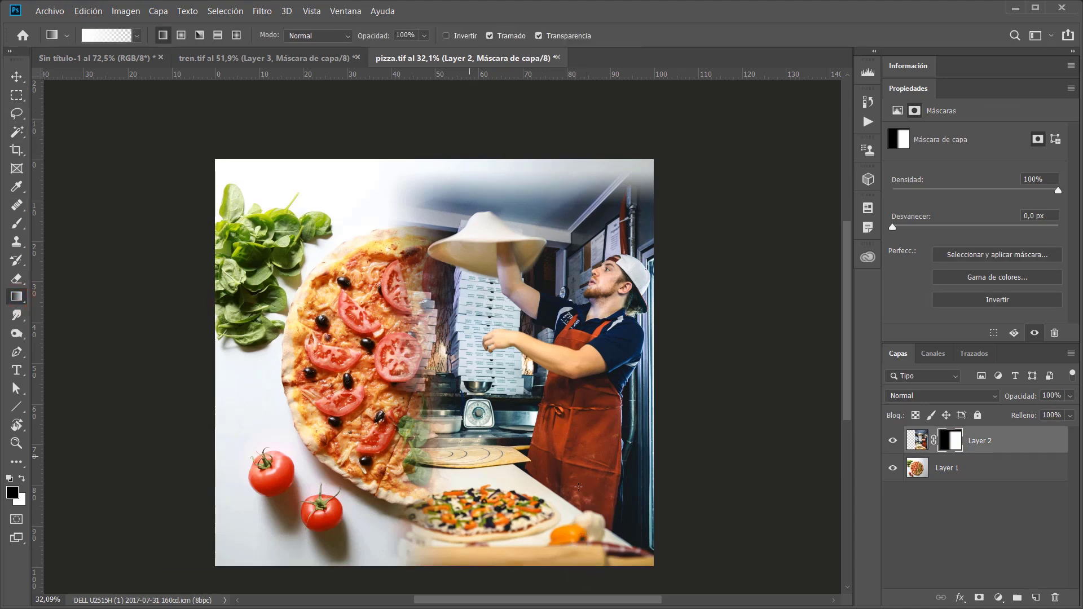
drag(572, 566, 556, 521)
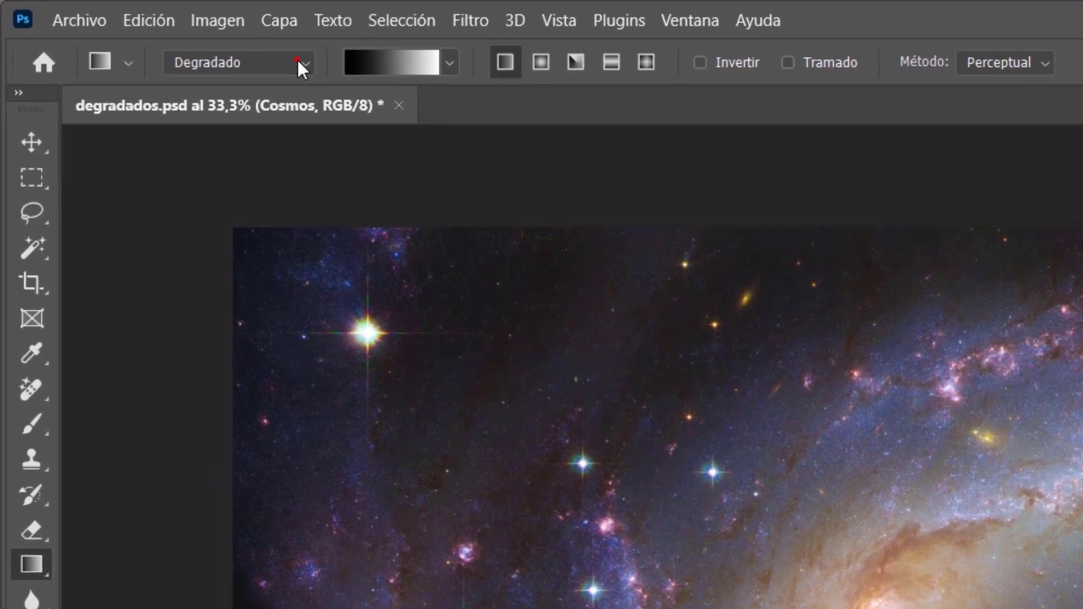
Step: In degradados.psd, set the Gradient tool to Degradado clásico with the cyan-to-magenta Púrpuras preset and the linear type
click(299, 64)
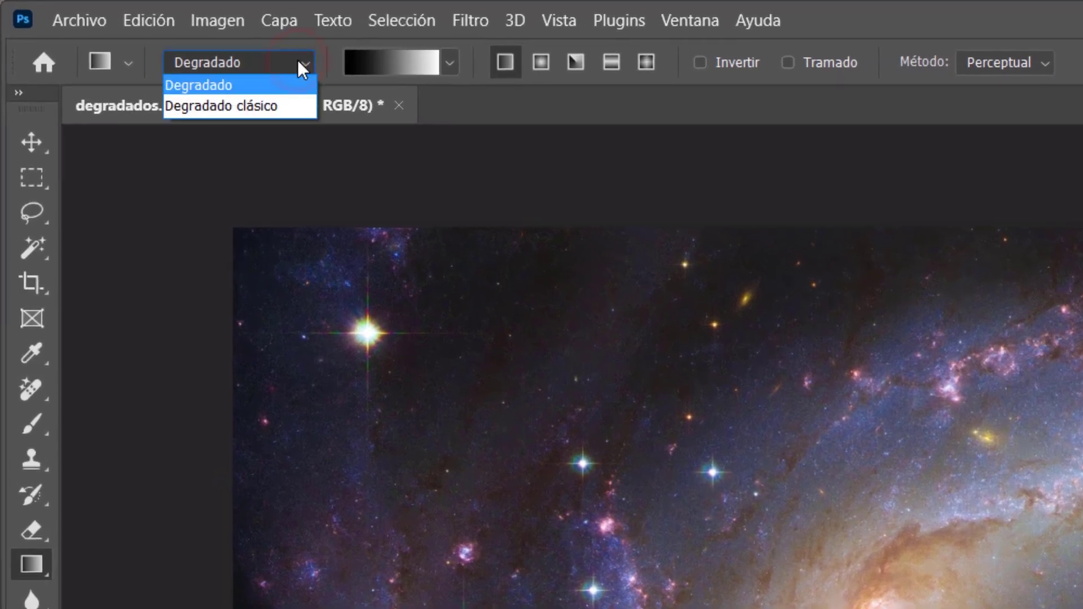
click(256, 103)
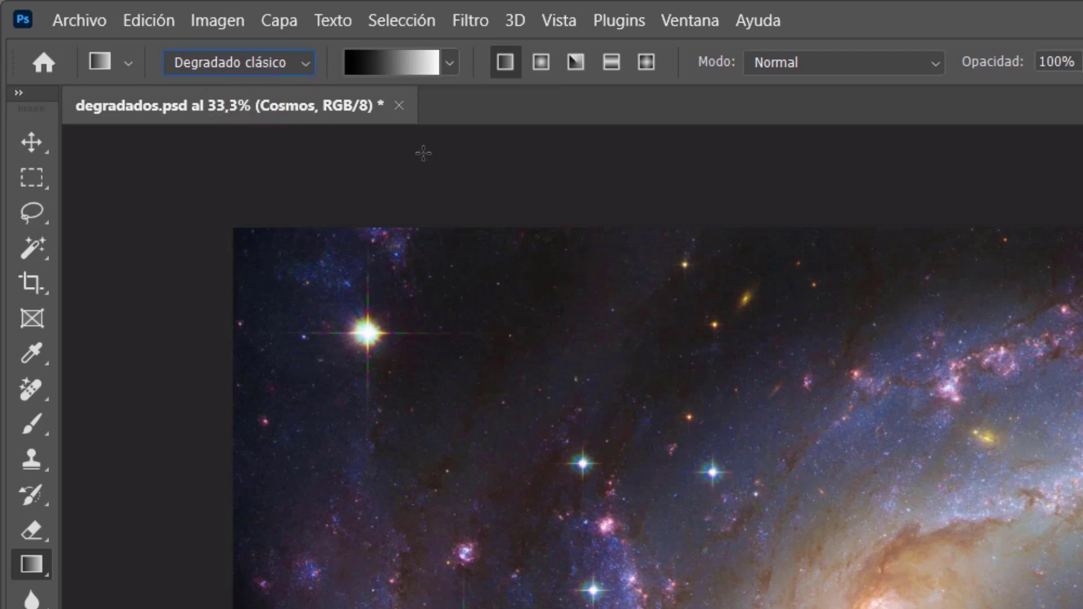
click(447, 65)
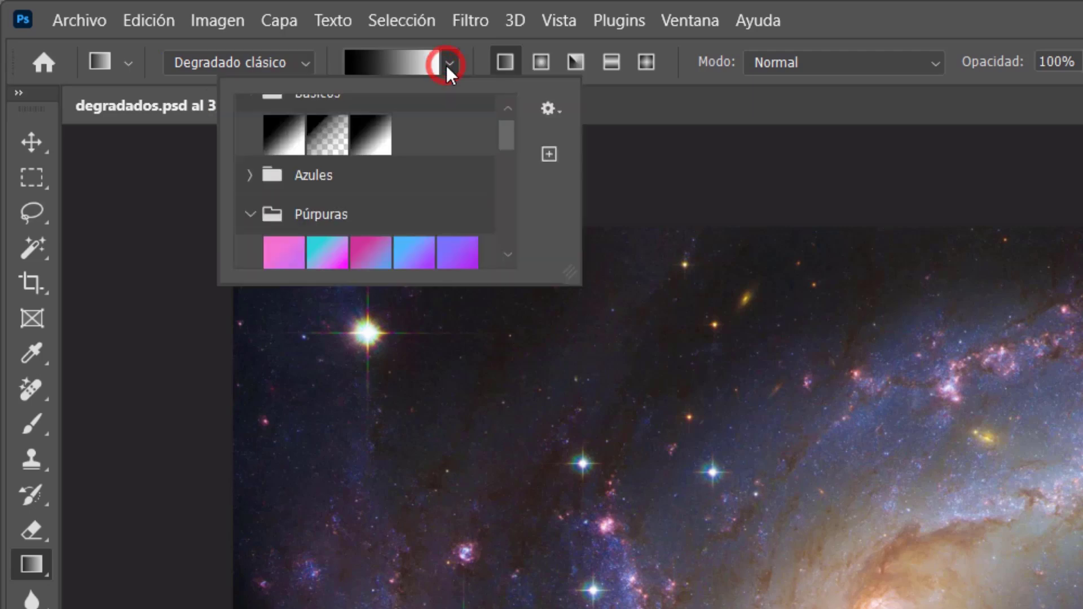
click(327, 257)
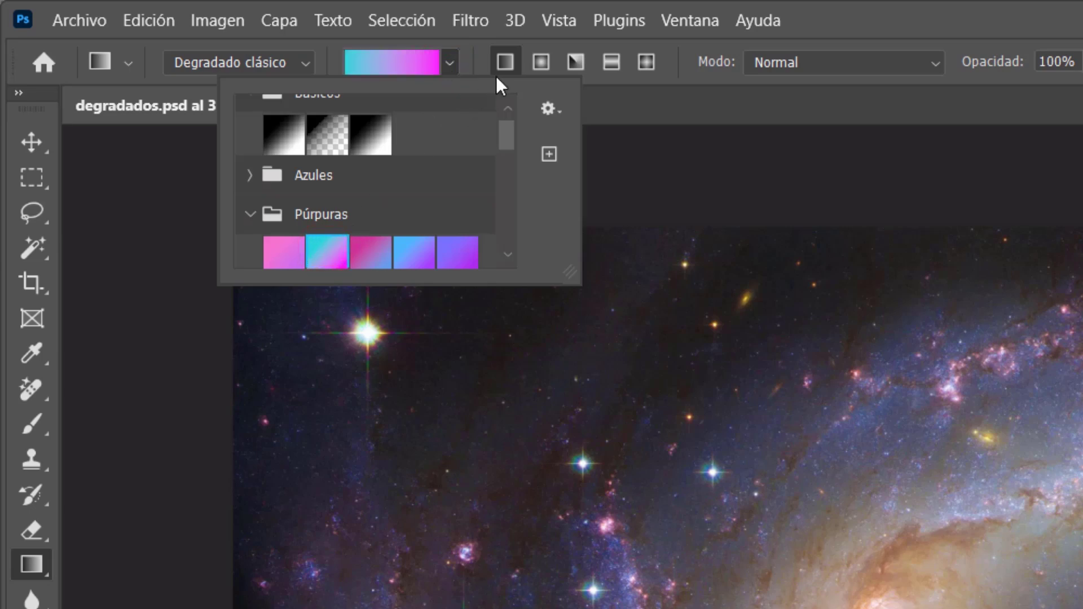
click(545, 60)
click(504, 63)
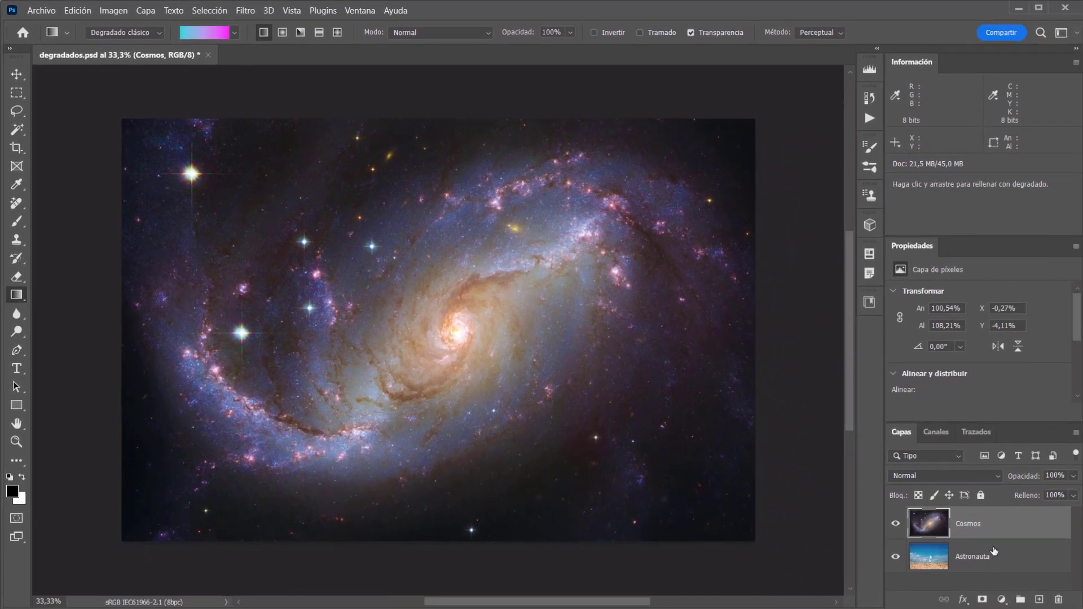
Step: Create a new layer above Cosmos and fill it with a cyan-to-magenta gradient rising diagonally from the lower left to the upper right
click(1043, 597)
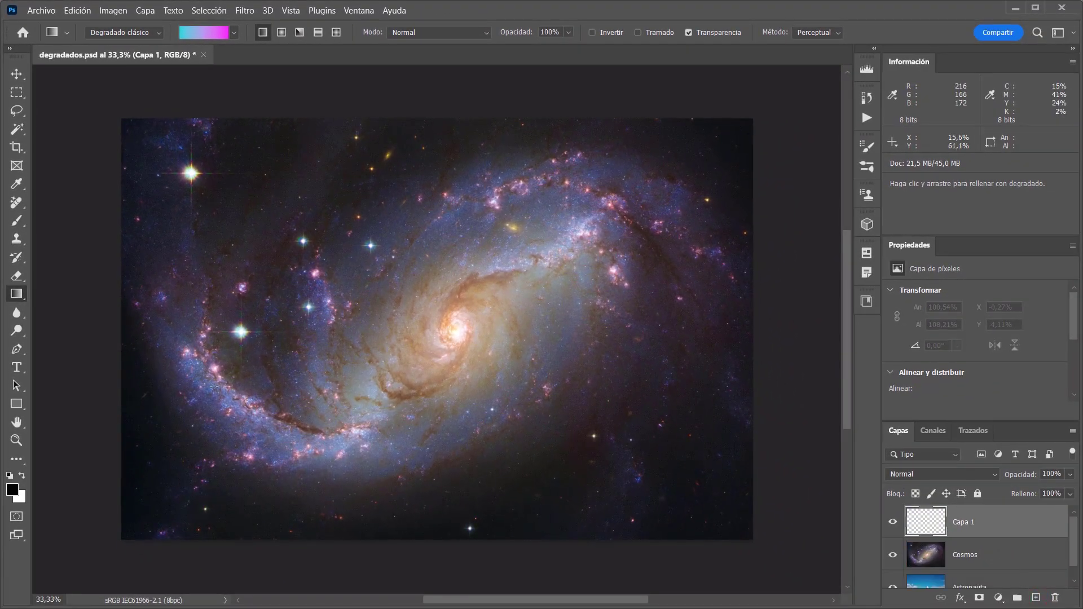
drag(229, 417, 656, 196)
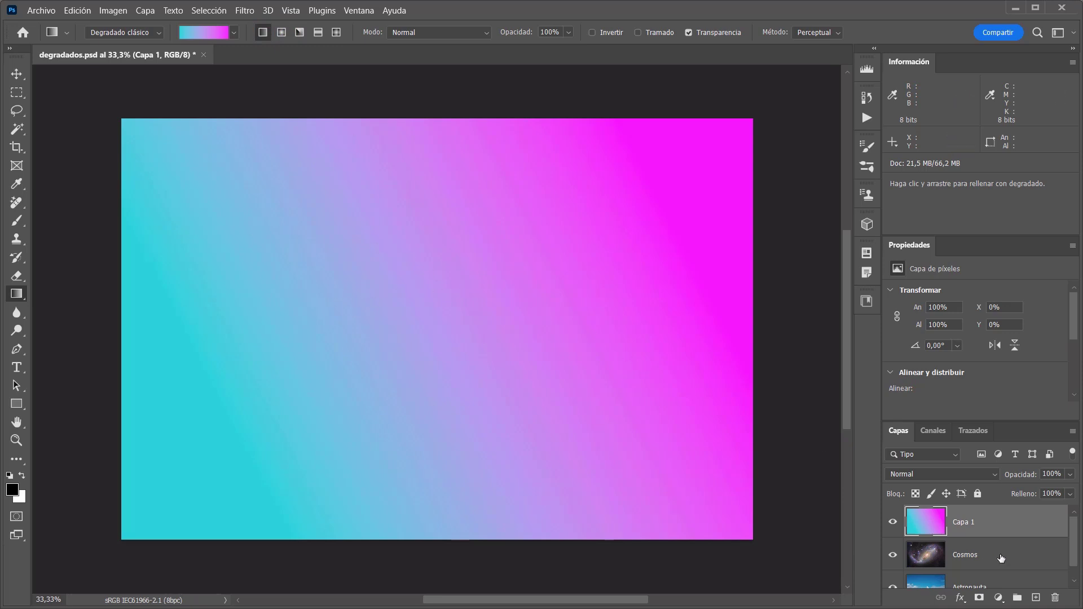
Step: Add a gradient fill layer above Capa 1 using the cyan-to-magenta Púrpuras preset
click(998, 597)
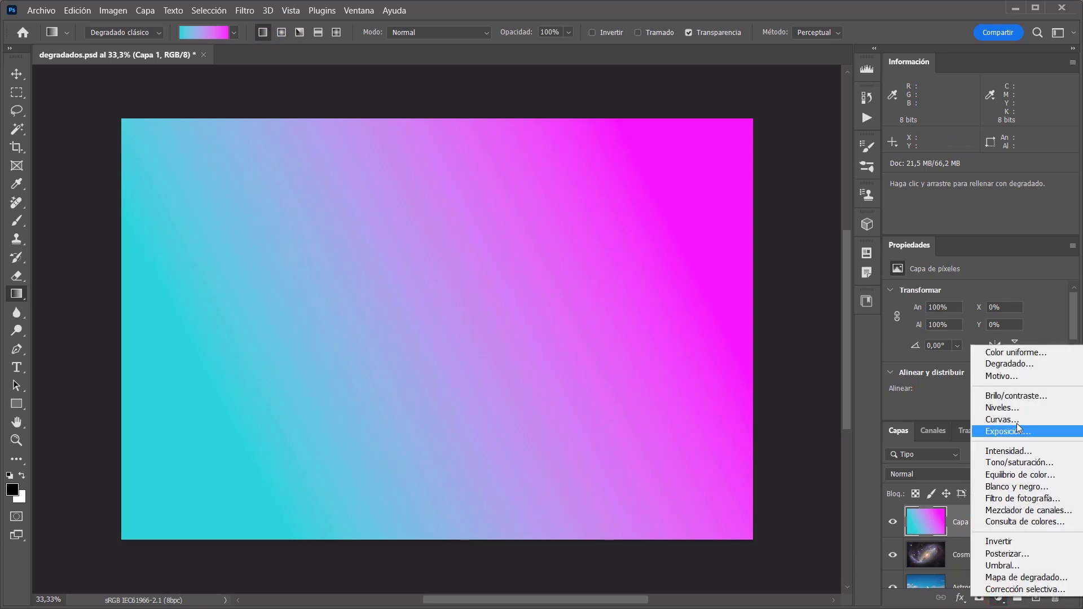
click(1026, 368)
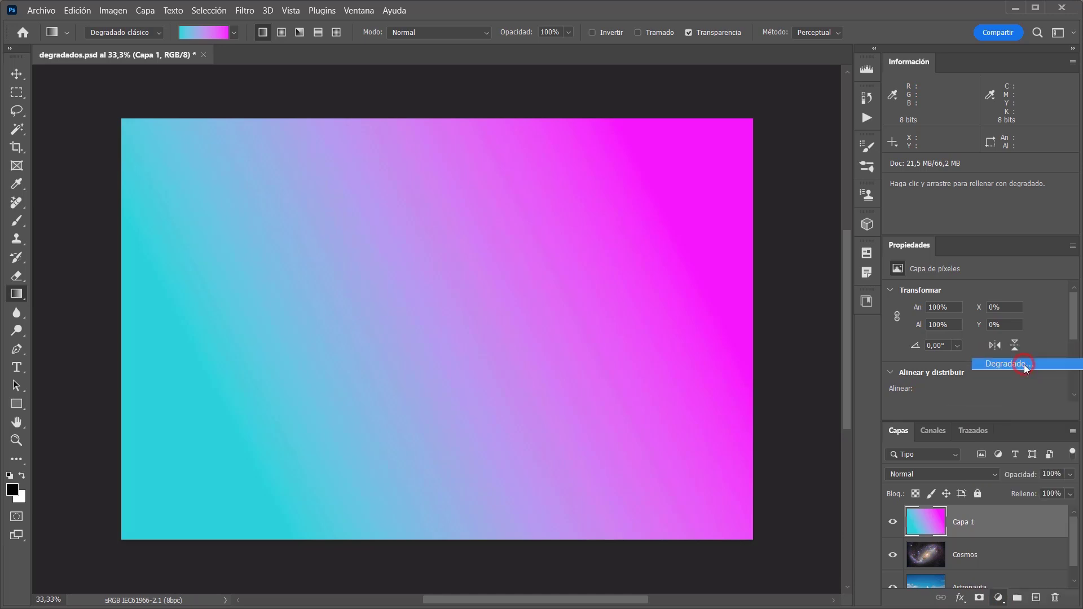
click(807, 179)
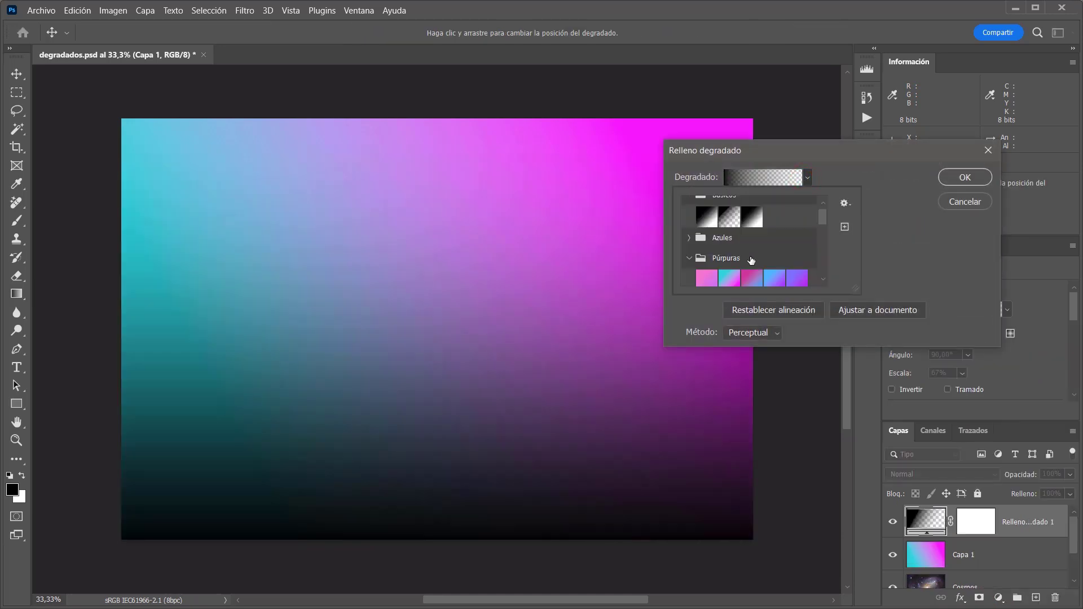
click(730, 279)
click(955, 178)
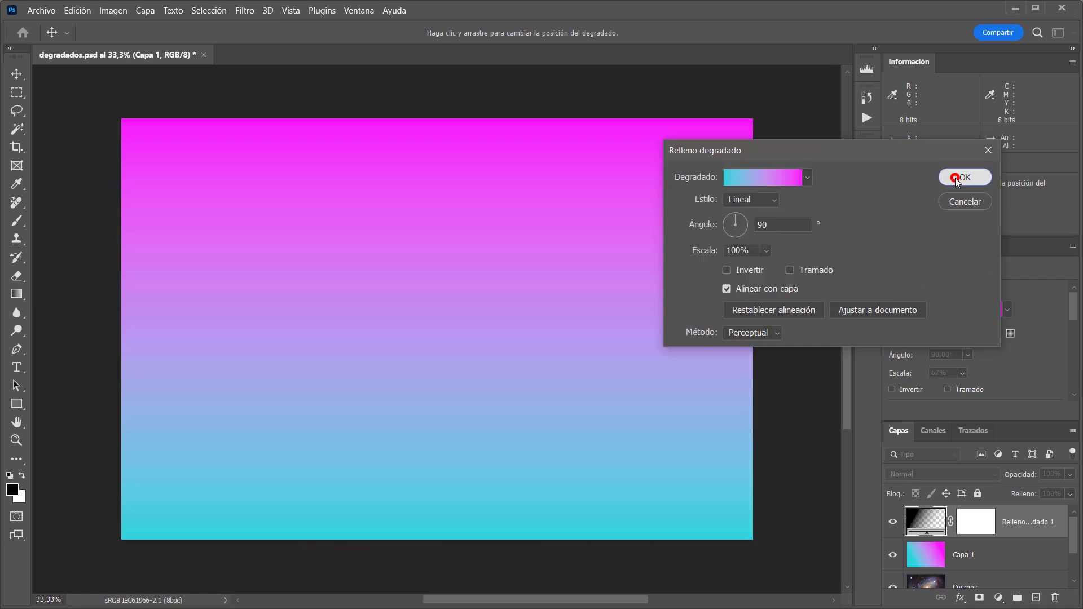
click(955, 177)
Step: Reopen the gradient fill layer's settings, try repositioning its gradient on the canvas, and cancel the change
double_click(928, 520)
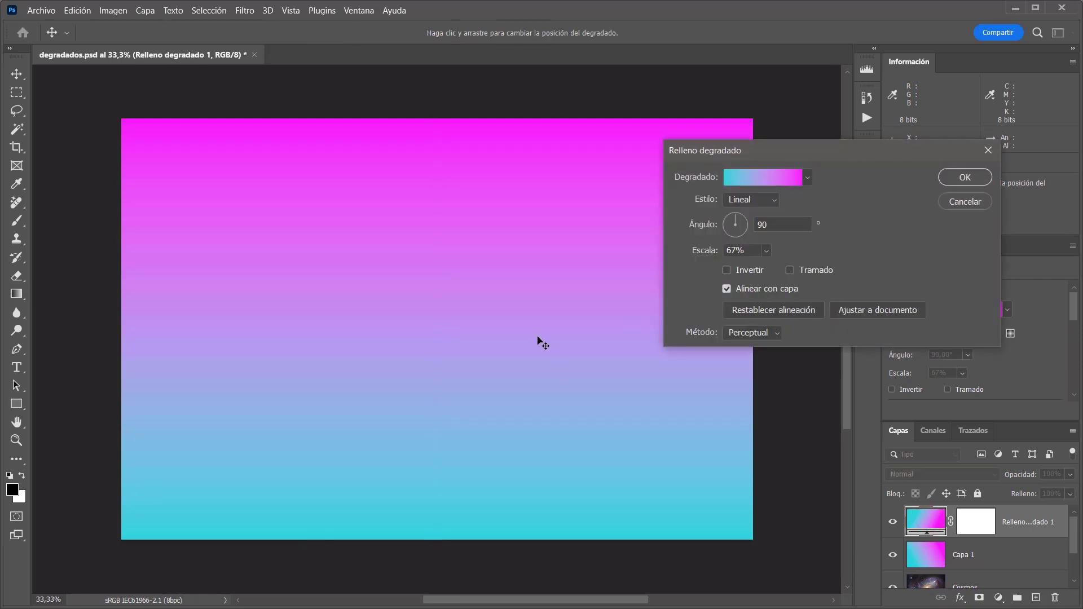
drag(478, 372, 435, 311)
click(967, 202)
Step: Delete the gradient fill layer together with Capa 1
shift+click(999, 556)
drag(983, 556, 1054, 597)
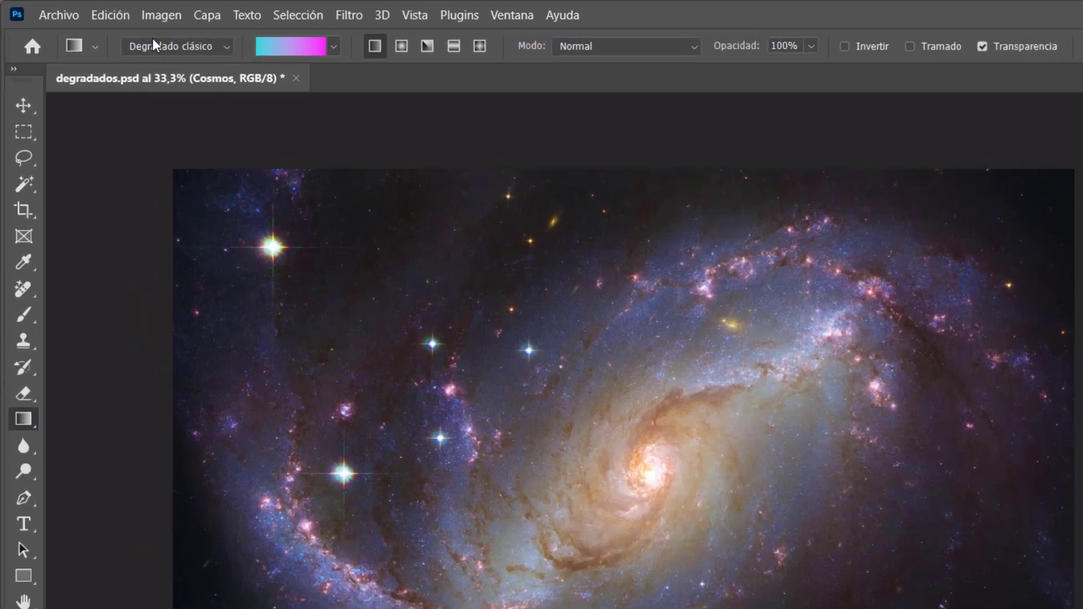
Step: Switch the Gradient tool to Degradado mode and draw a cyan-to-magenta linear gradient rising from lower left to upper right over Cosmos
click(118, 28)
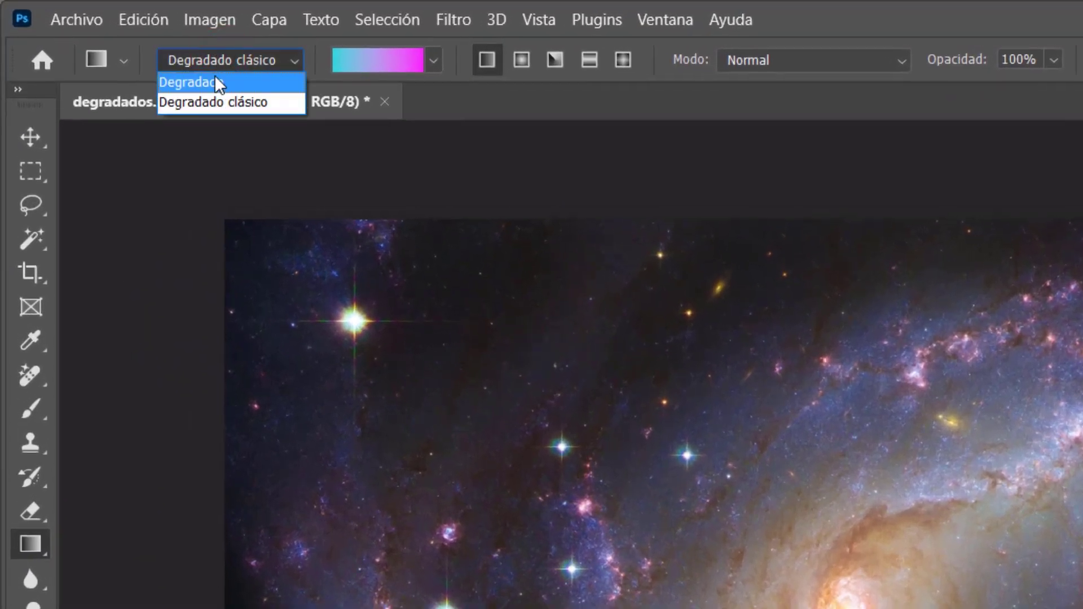
click(214, 81)
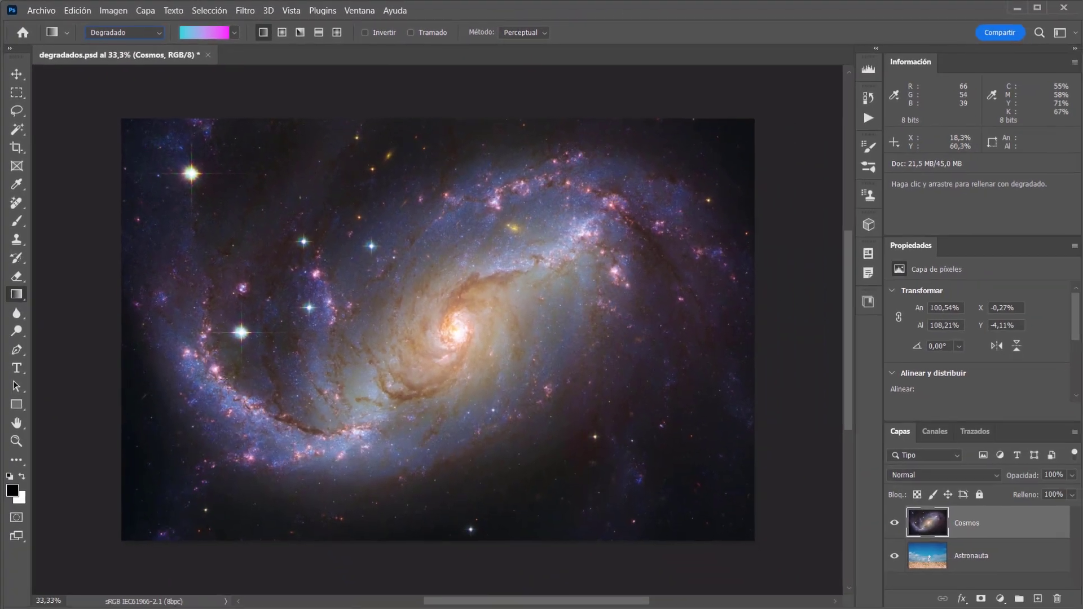
drag(222, 380, 620, 253)
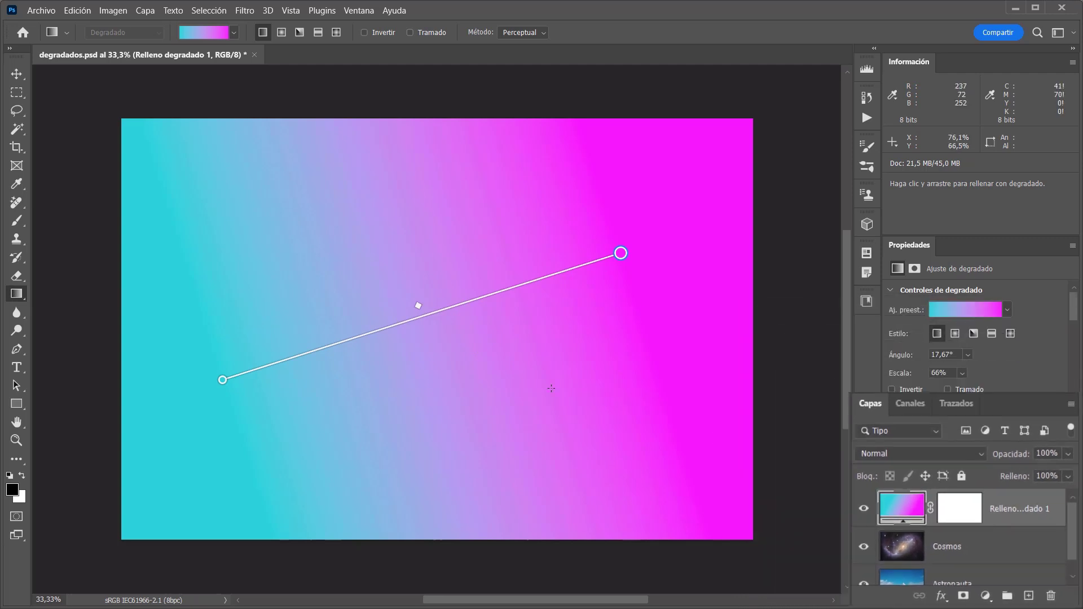
Step: Try the radial style before returning to linear, and shift the gradient and its midpoint slightly on the canvas
click(282, 33)
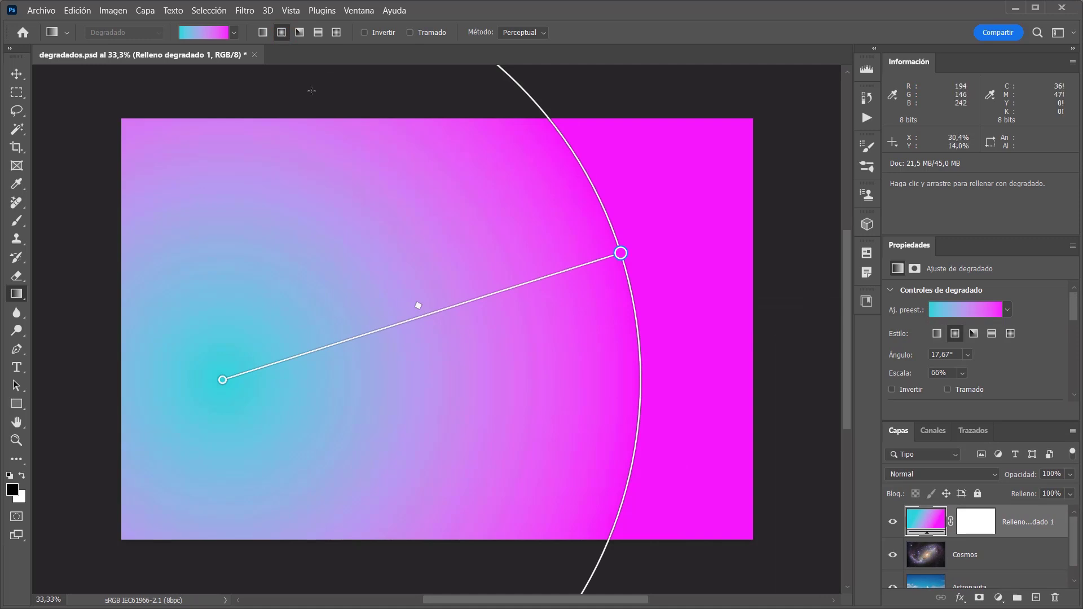
click(267, 34)
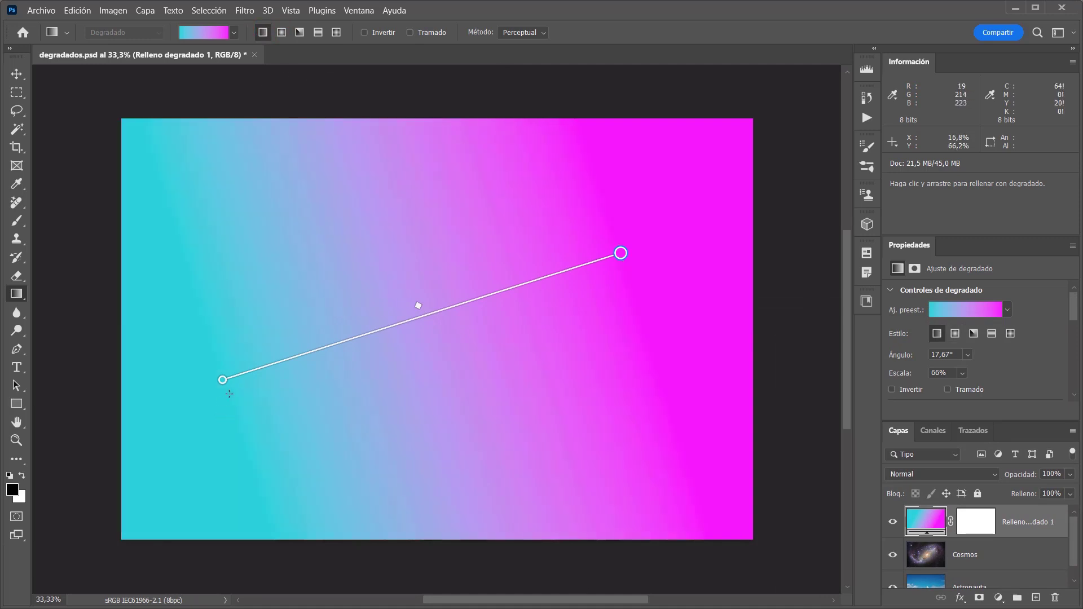
drag(322, 353, 350, 330)
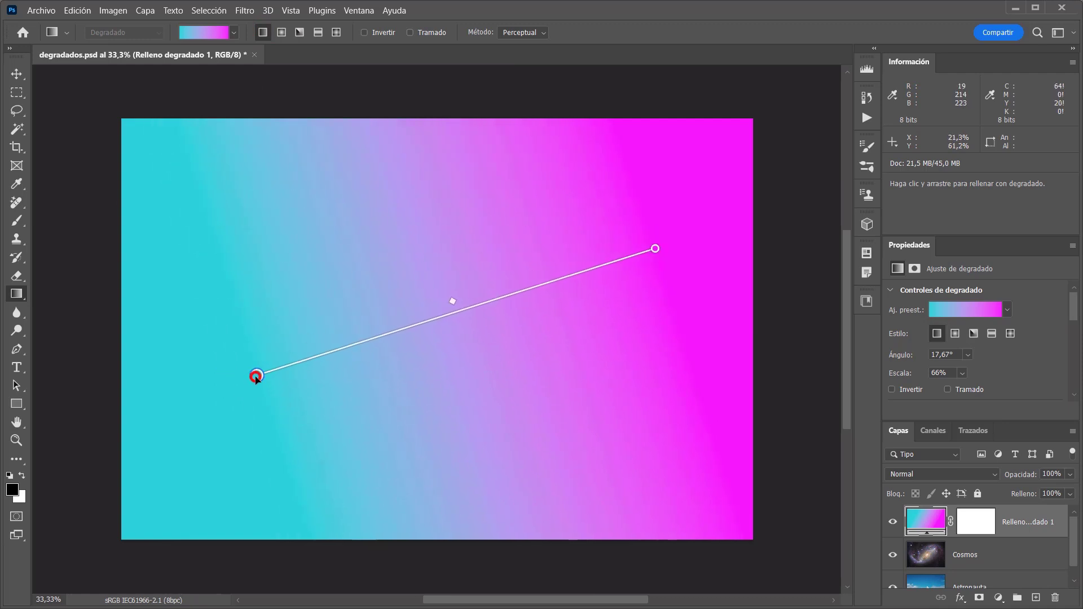
click(655, 249)
mouse_move(453, 305)
mouse_down()
mouse_move(307, 331)
mouse_move(375, 324)
mouse_move(588, 252)
mouse_move(462, 298)
mouse_up()
Step: Recolour the gradient's cyan stop green and then pale blue directly from the canvas
click(257, 376)
double_click(257, 377)
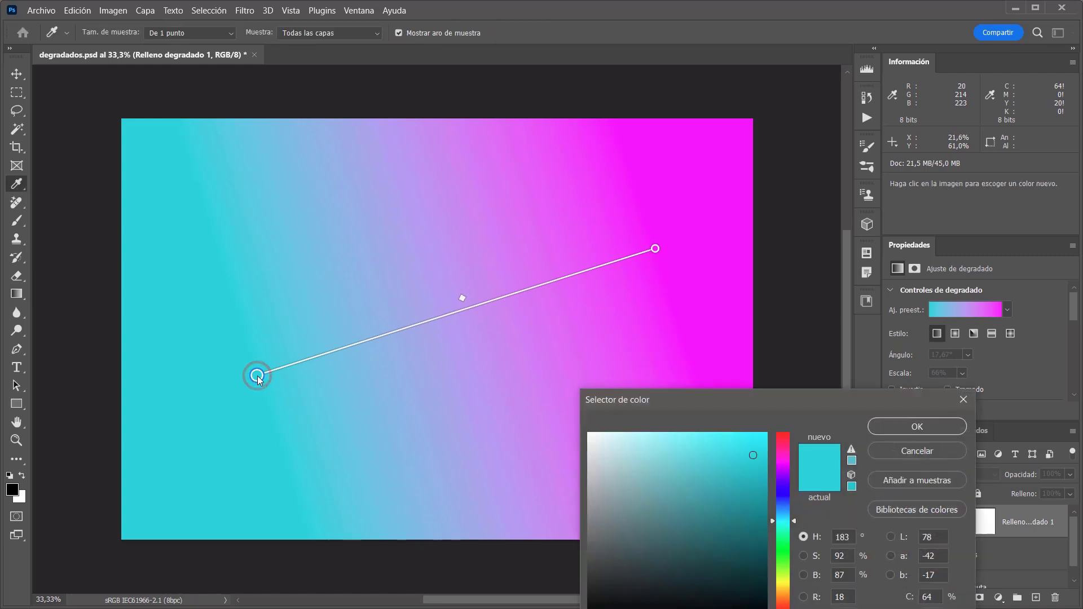
click(782, 469)
click(781, 528)
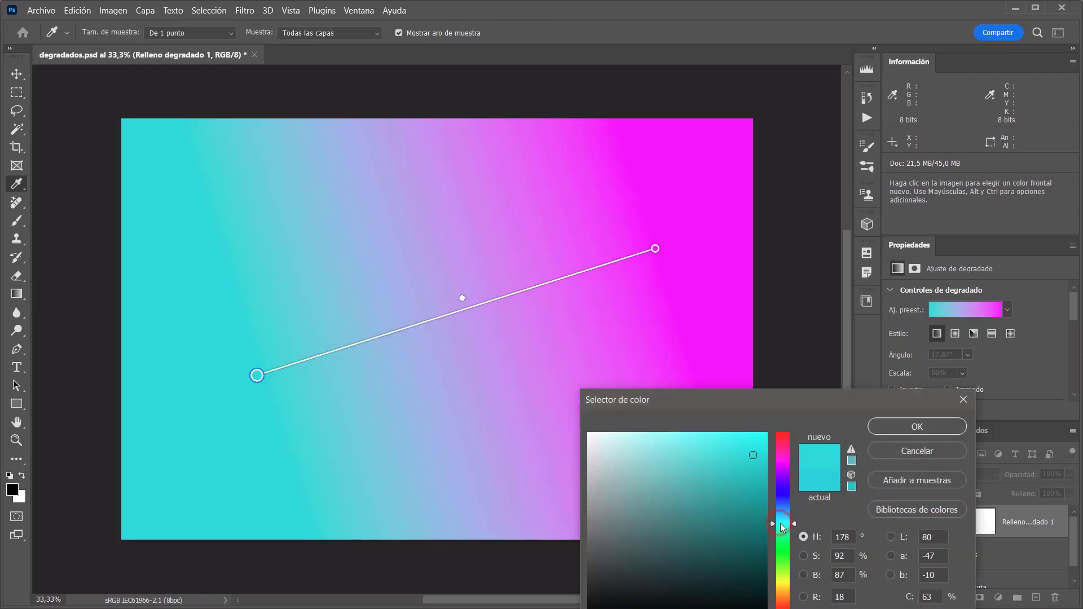
click(785, 555)
click(917, 427)
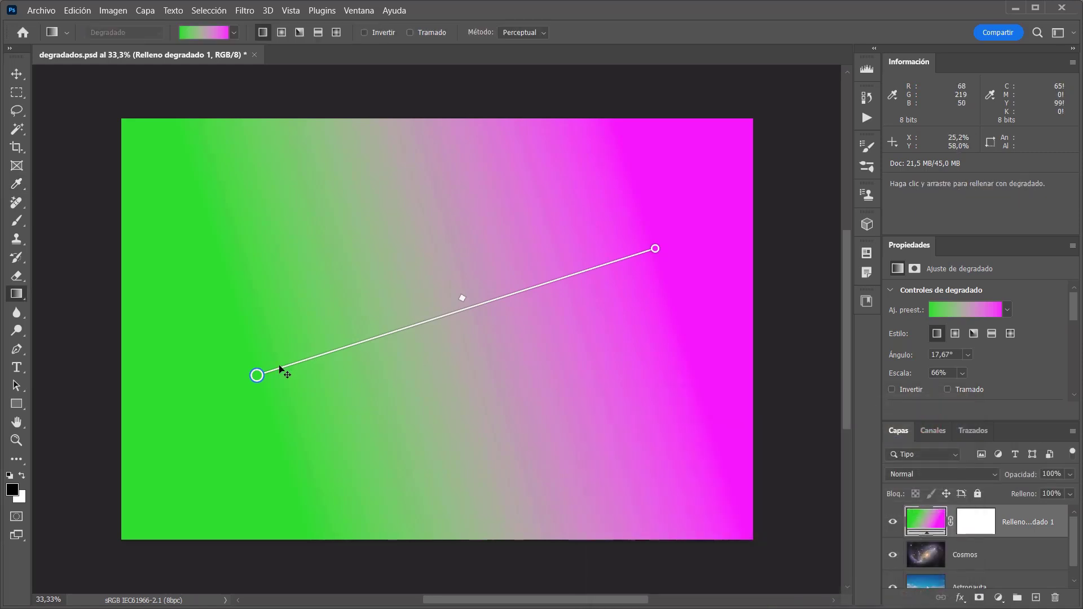
drag(258, 375, 203, 360)
click(655, 249)
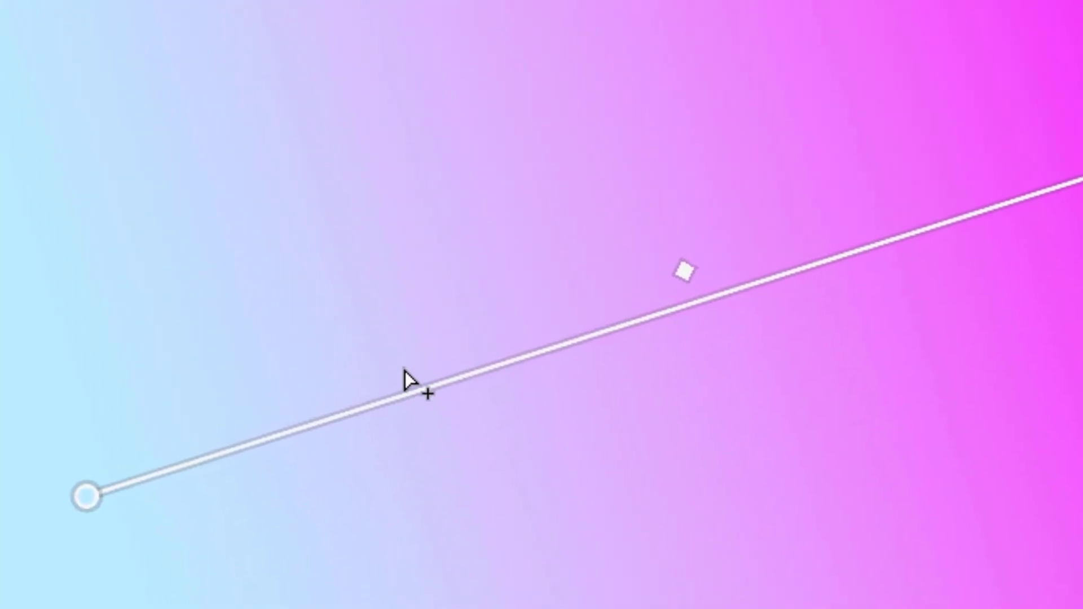
Step: Add a colour stop about a third of the way along the gradient line and recolour it orange-brown with hue 28
click(411, 360)
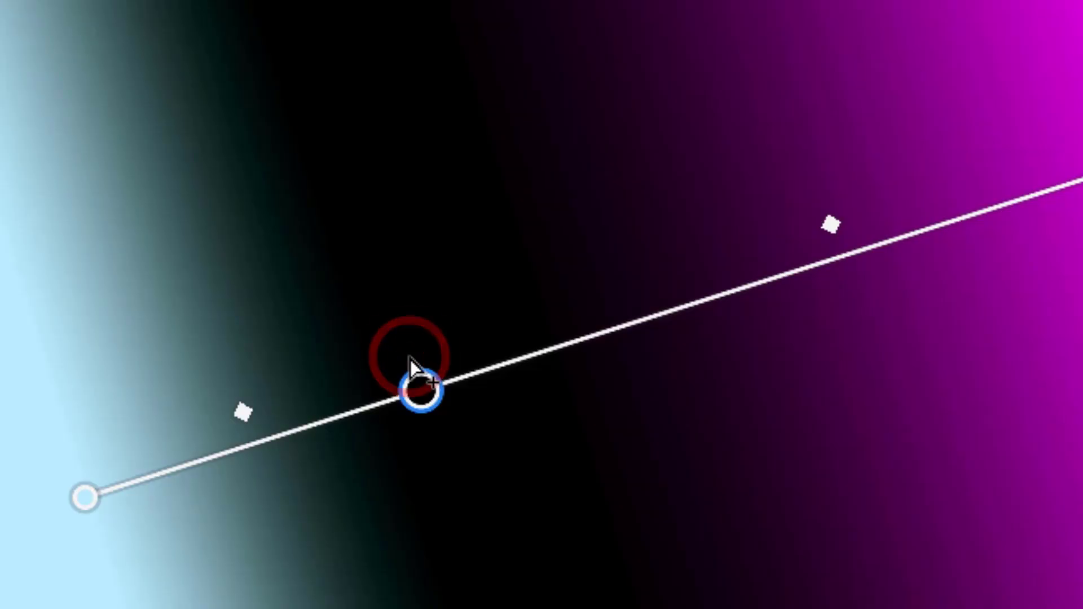
double_click(421, 387)
click(627, 472)
click(693, 483)
click(783, 595)
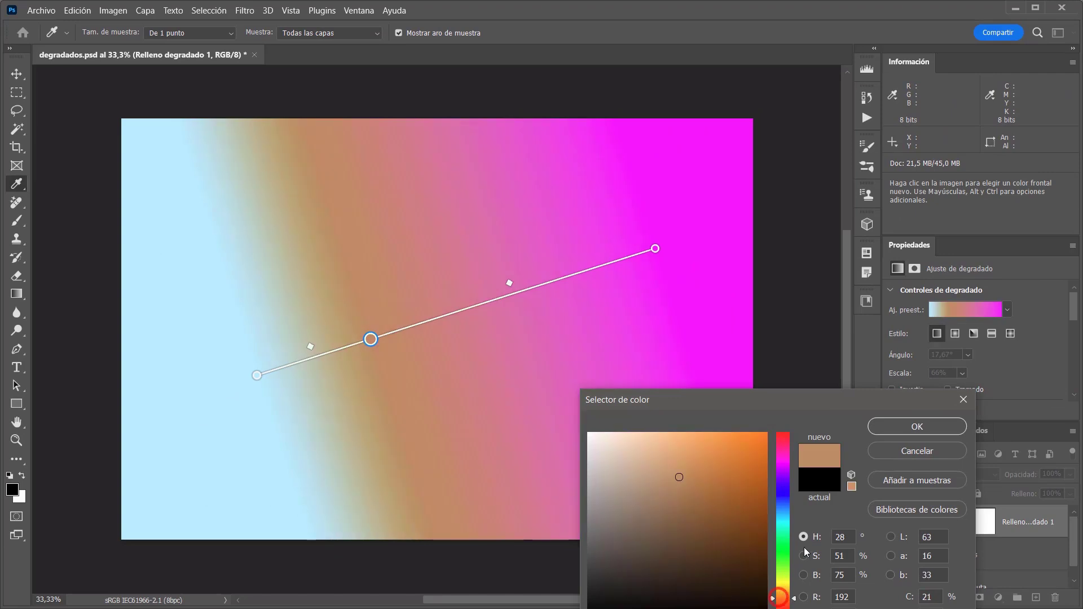
click(899, 429)
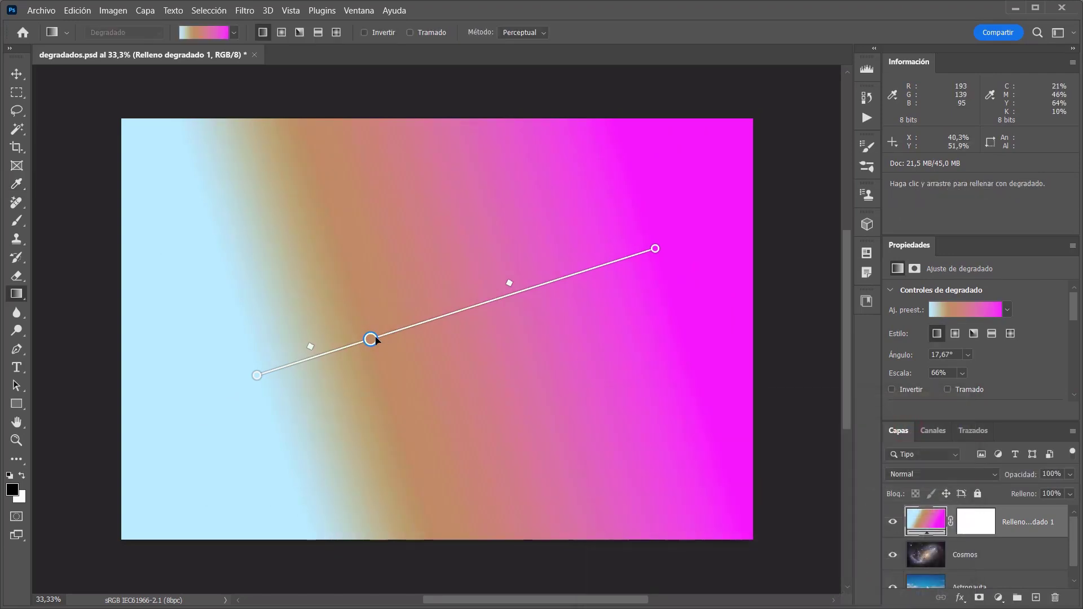
Step: Remove the orange-brown middle stop and reposition the whole gradient slightly on the canvas
drag(370, 339, 713, 464)
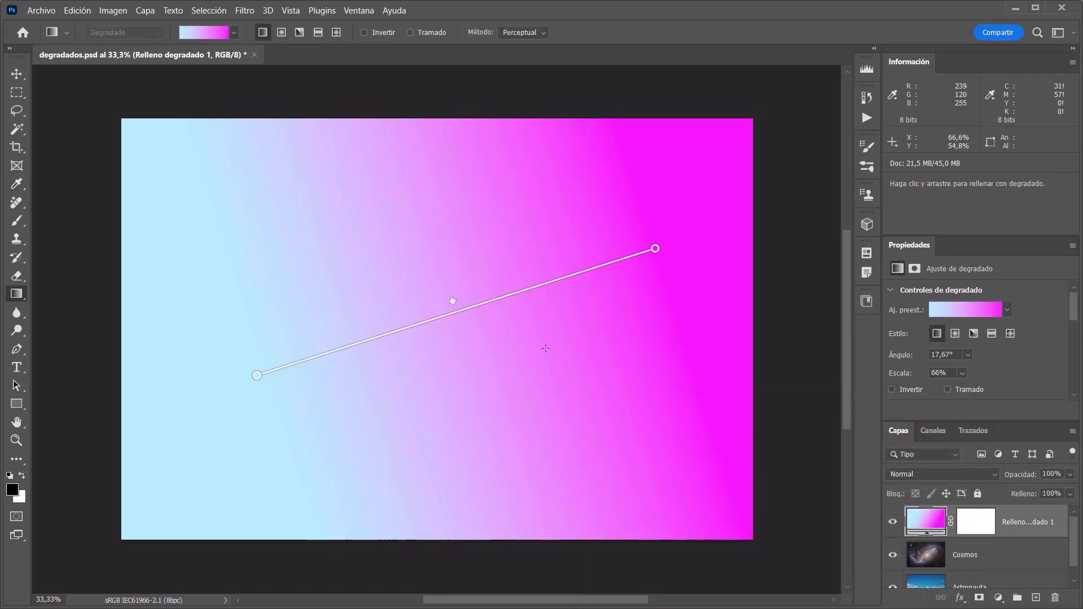
drag(427, 317, 401, 427)
drag(373, 331, 404, 315)
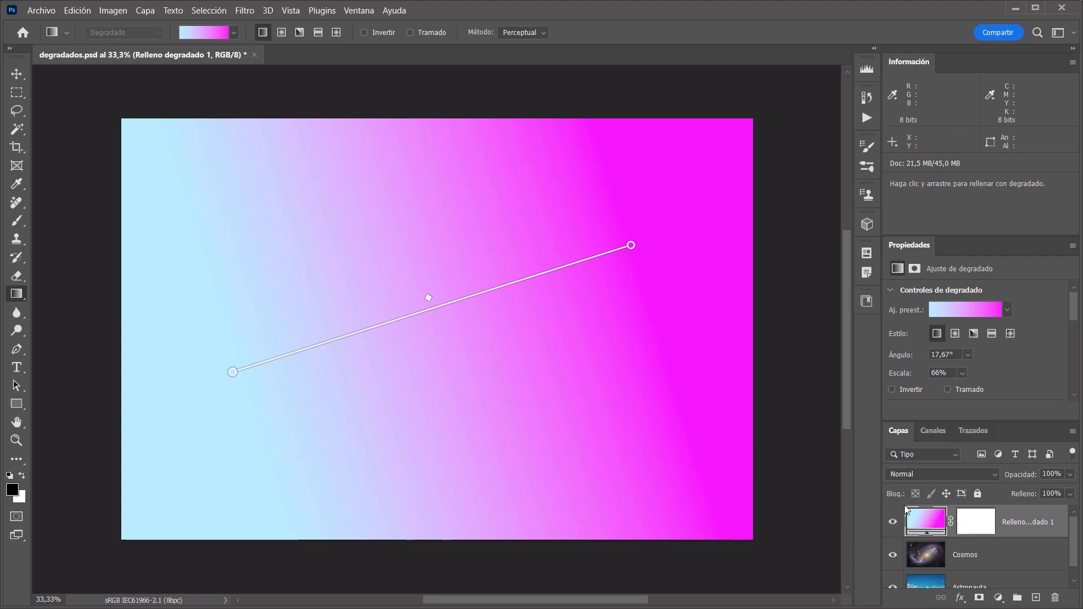
Step: Replace the gradient fill layer with a new one above Cosmos using the green-to-blue Verdes preset
drag(915, 520, 1055, 596)
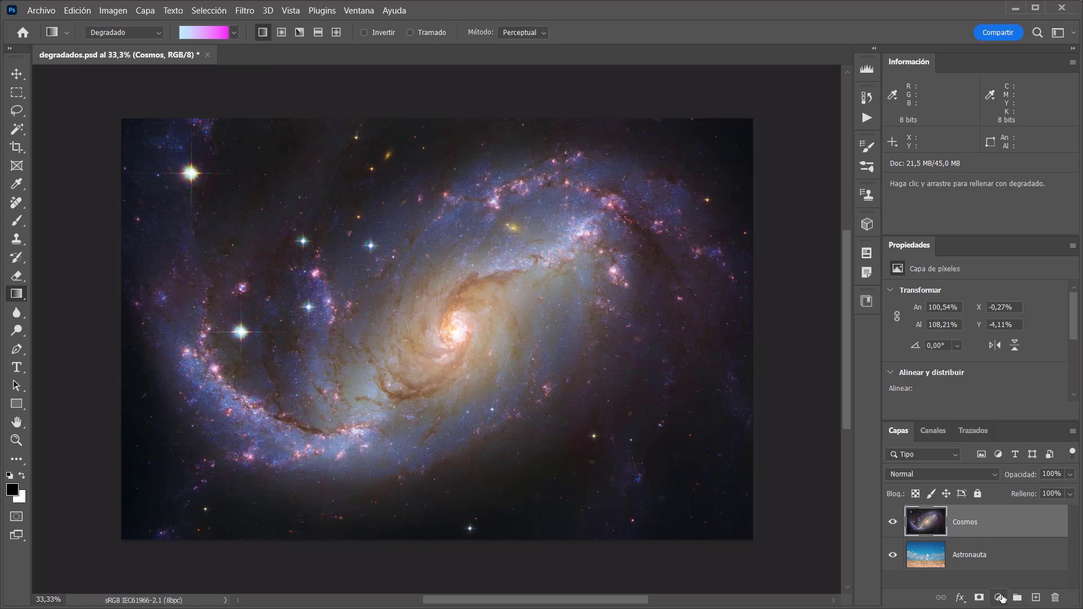
click(999, 598)
click(1000, 365)
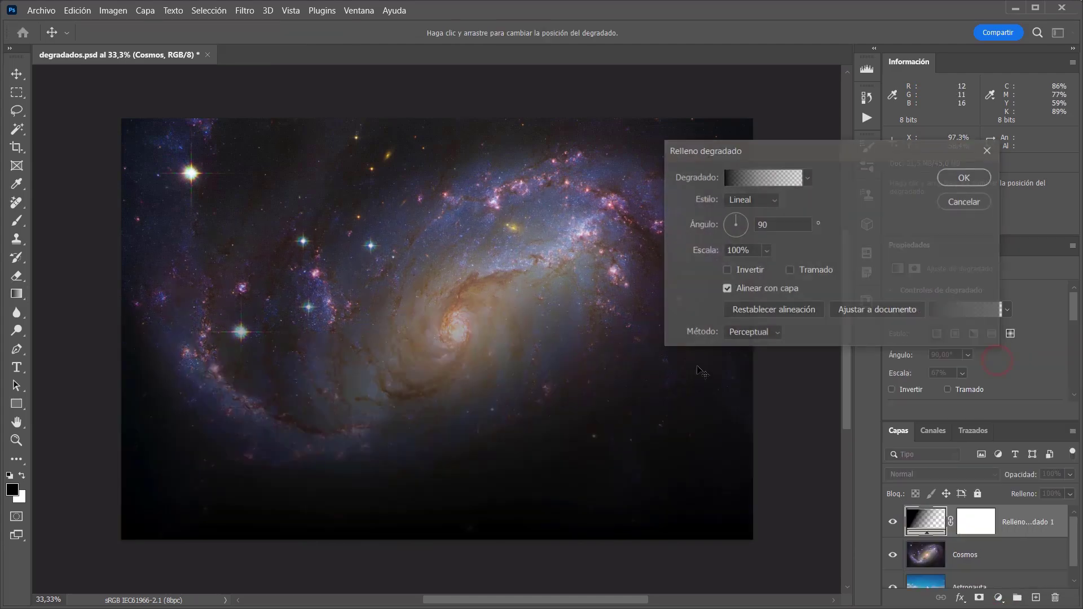
click(807, 178)
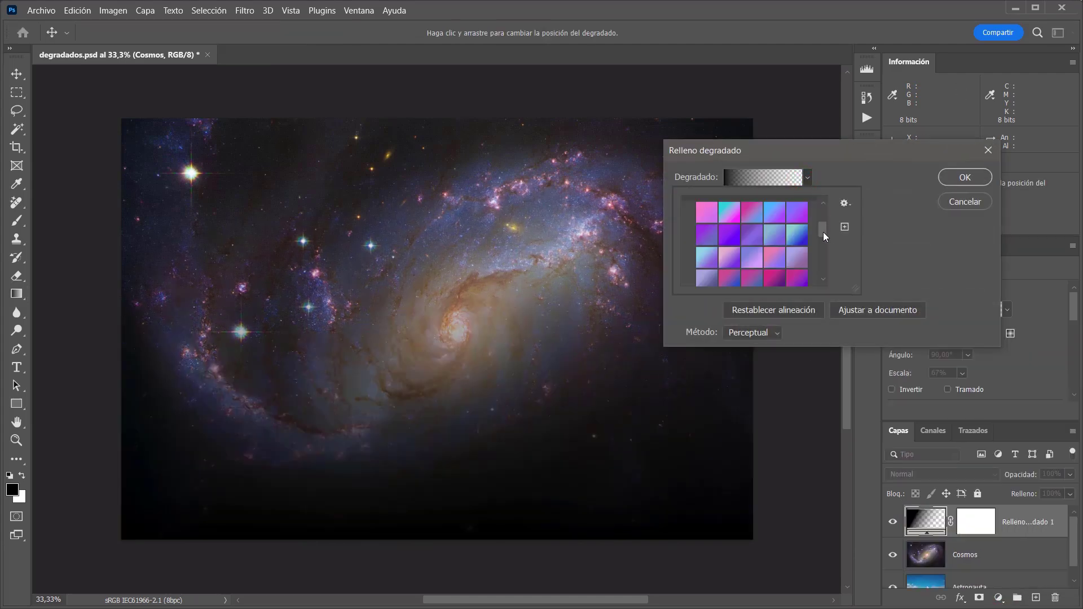
drag(824, 236, 822, 258)
click(688, 236)
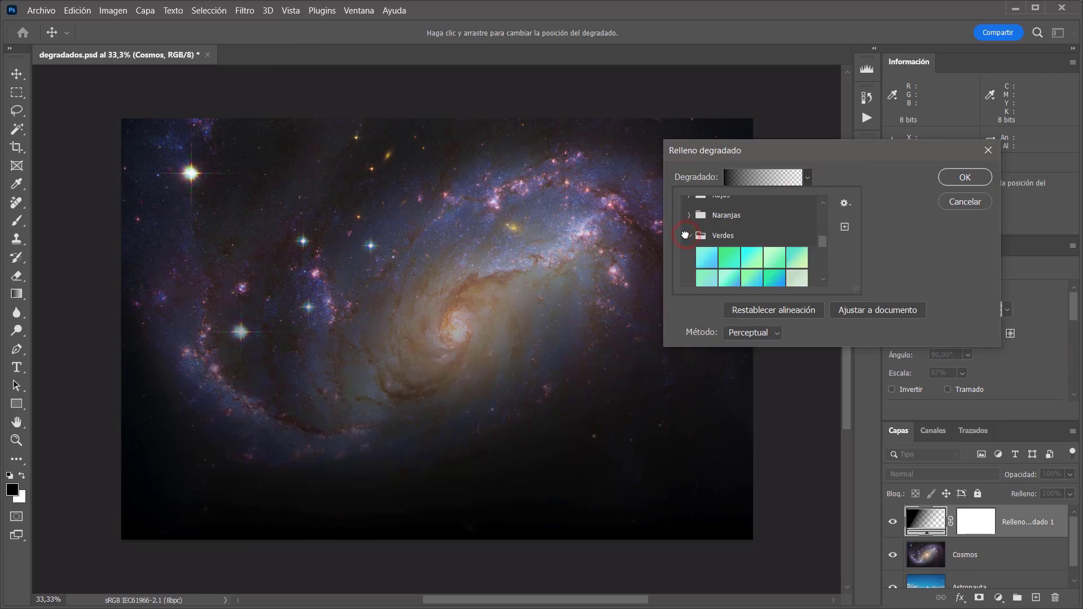
click(782, 282)
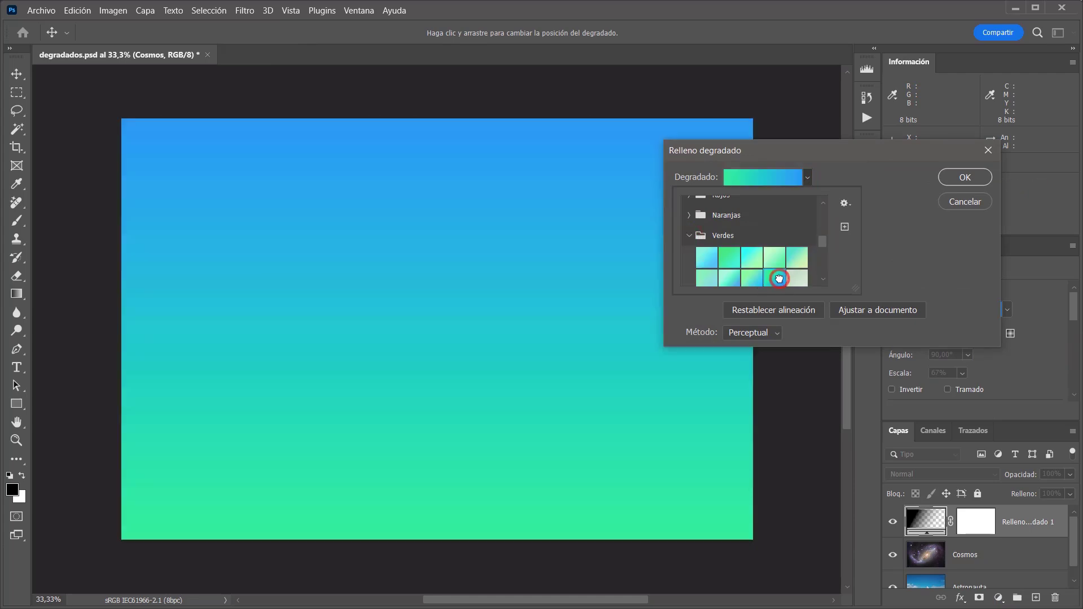
click(959, 177)
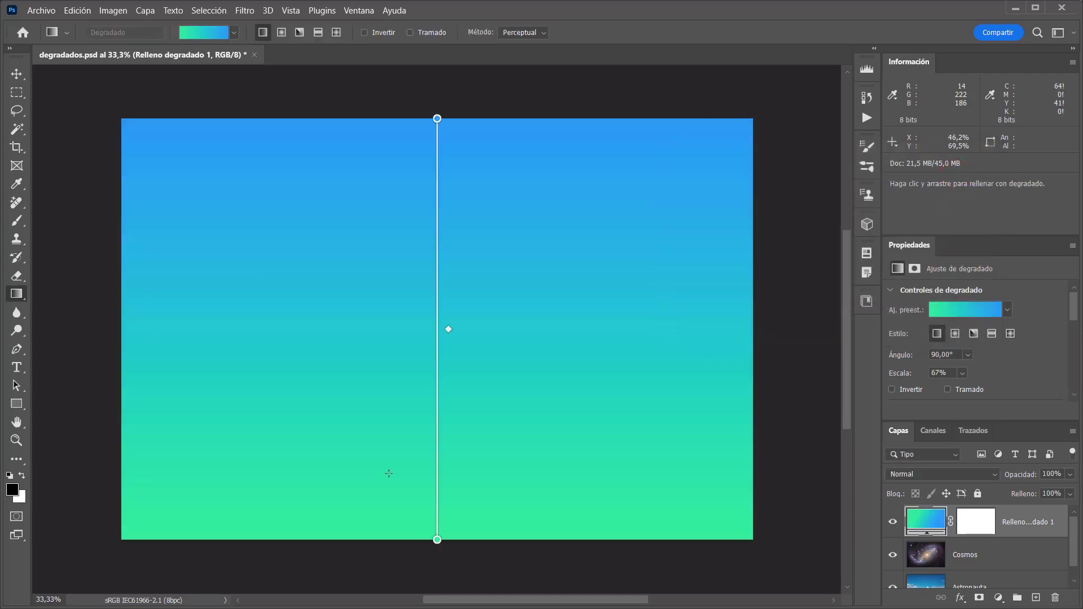
Step: Tilt the green-to-blue gradient to about 113° at 54% scale, shift it on the canvas, and review the fill layer's settings
drag(438, 540, 569, 430)
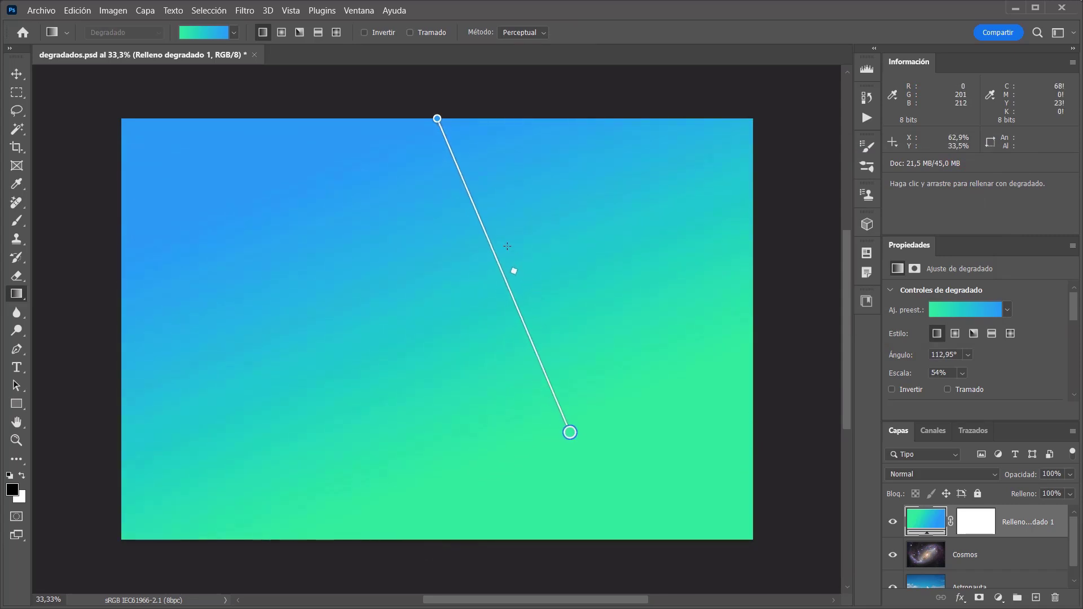
drag(484, 235, 396, 268)
double_click(923, 523)
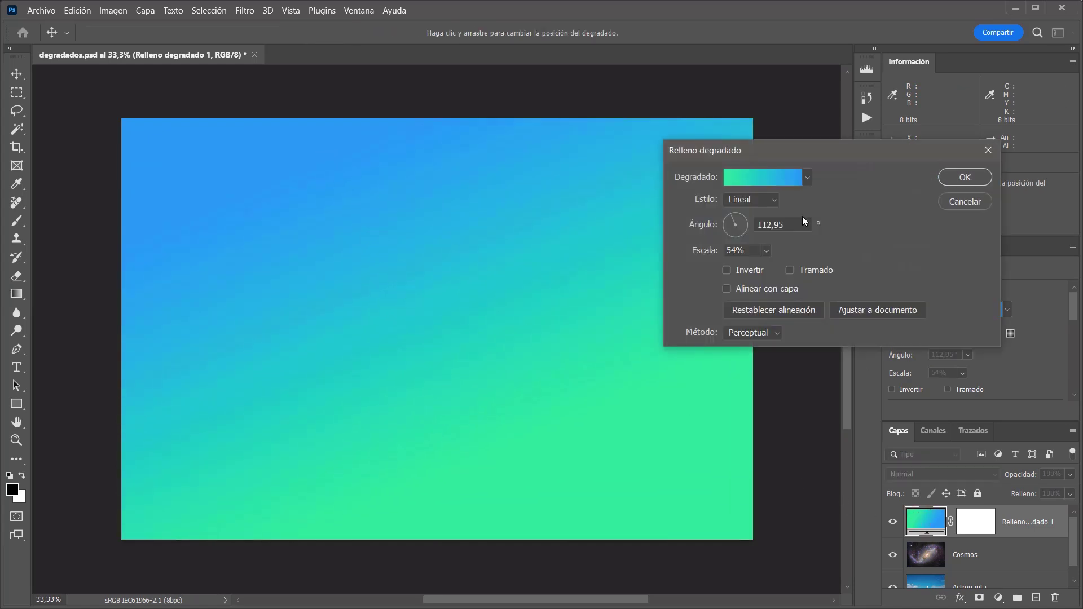
click(748, 200)
click(749, 200)
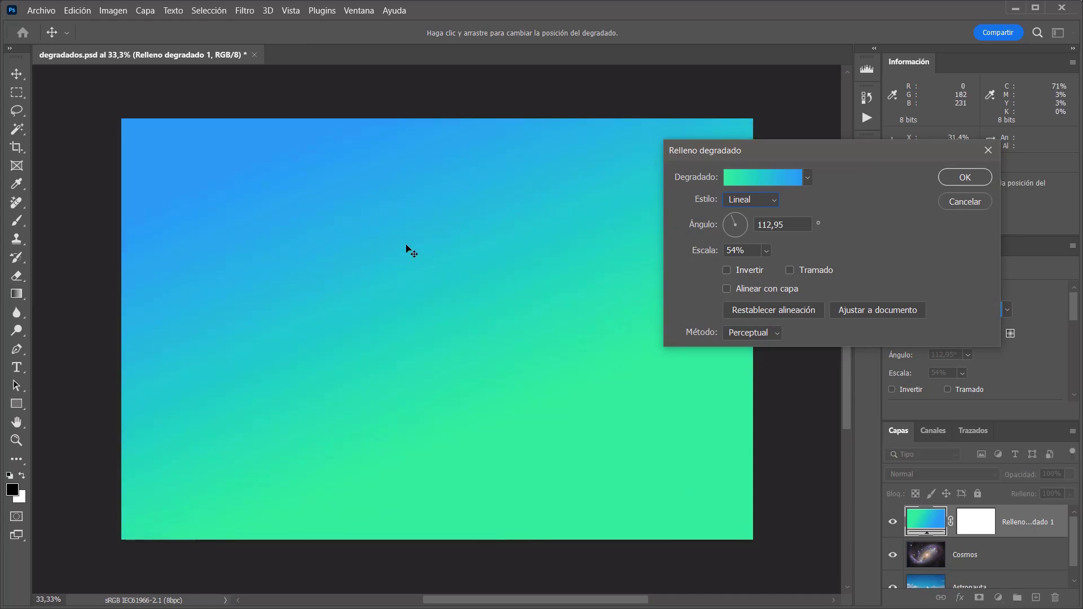
click(957, 176)
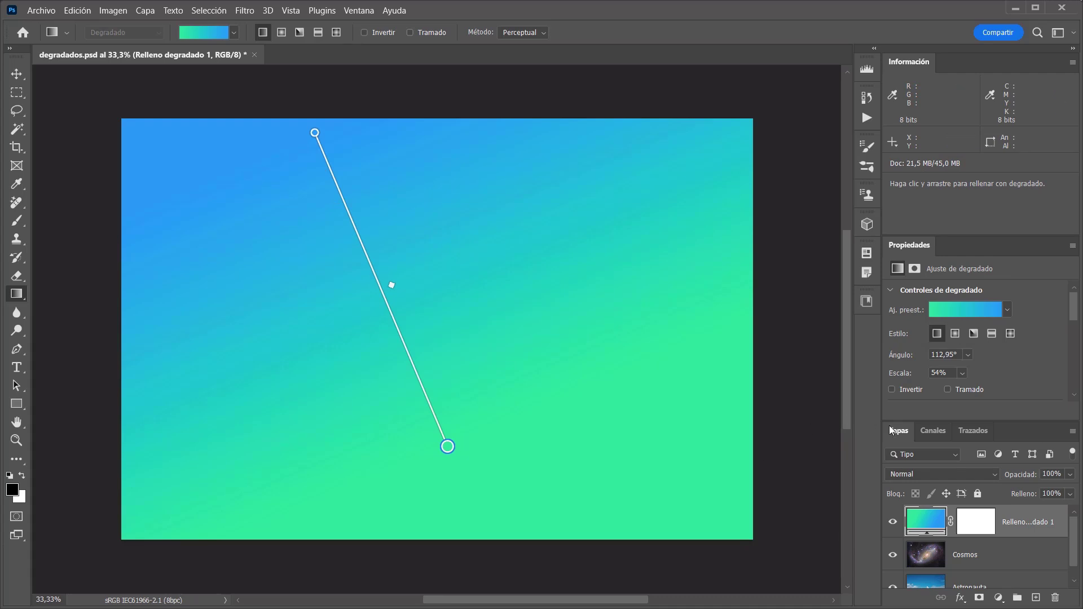
Step: Reposition the gradient's green end stop on the canvas, then delete the gradient fill layer
drag(448, 447, 600, 458)
key(Delete)
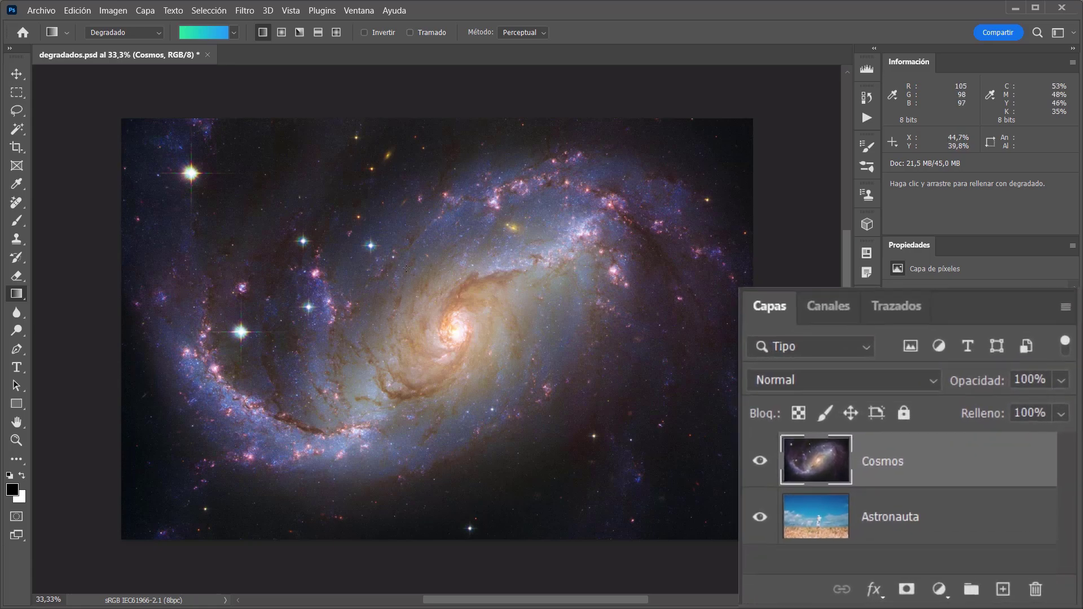
Step: Compare the two photos by hiding and showing the Cosmos layer over Astronauta
click(760, 464)
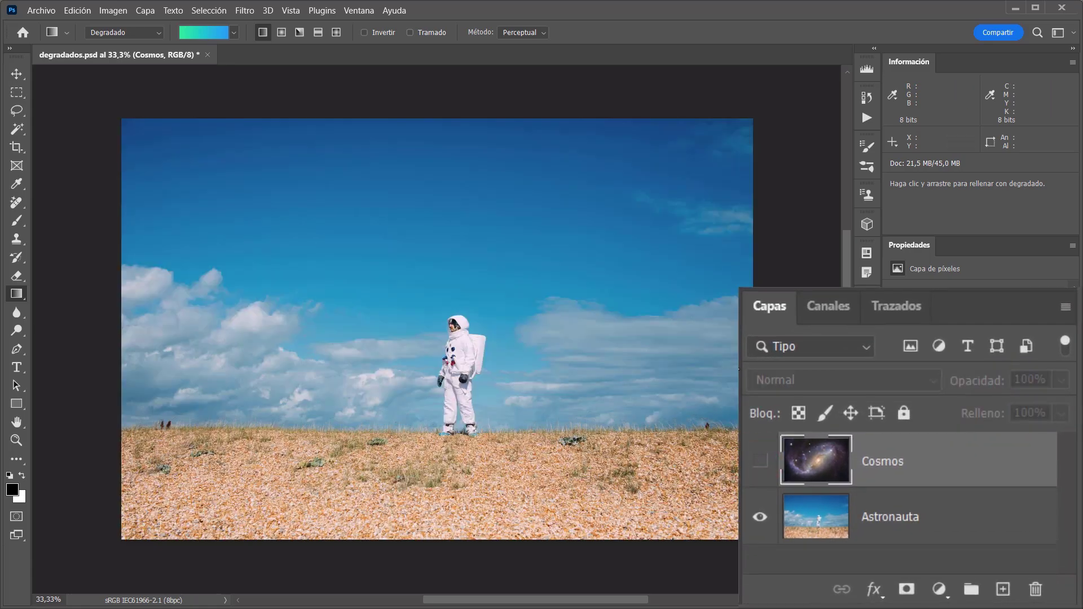
click(756, 461)
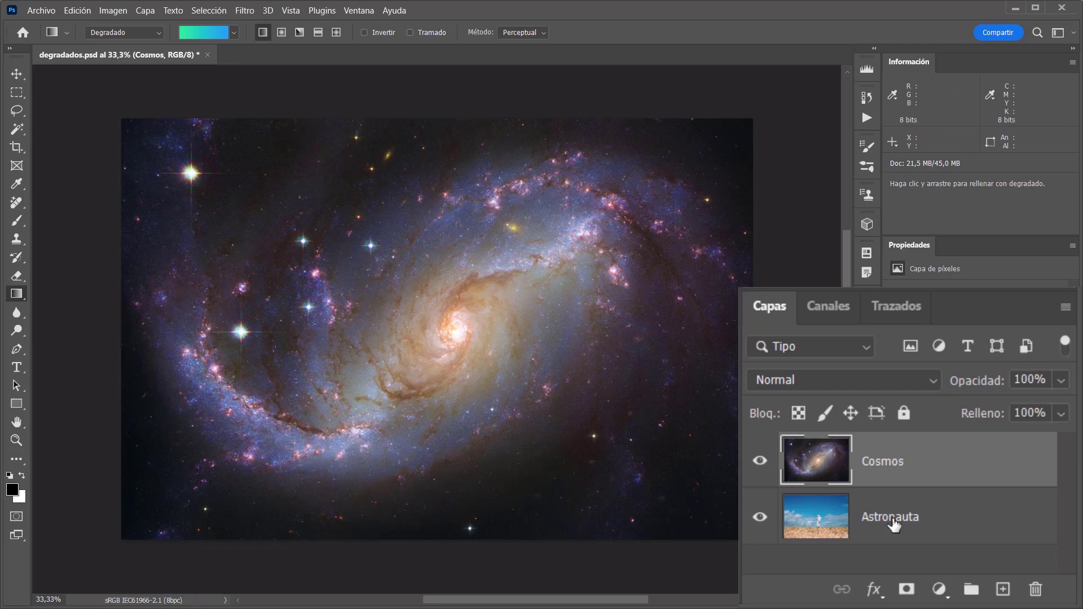
click(757, 461)
click(758, 461)
Step: Add a layer mask to Cosmos and set the Gradient tool to the black-to-white Básicos preset in radial style
click(907, 589)
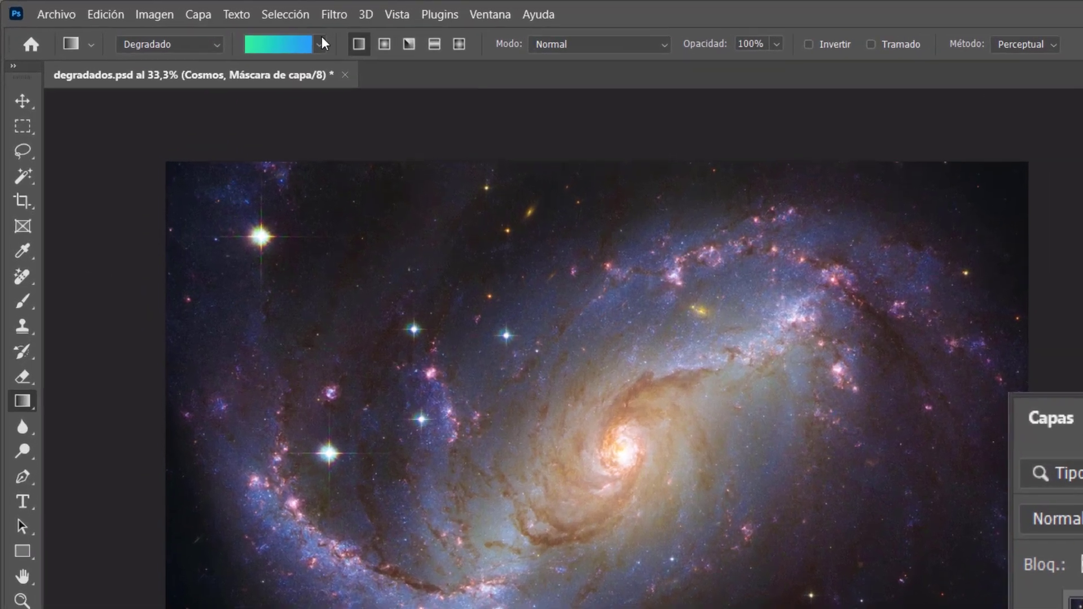
click(234, 33)
scroll(332, 72, up, 5)
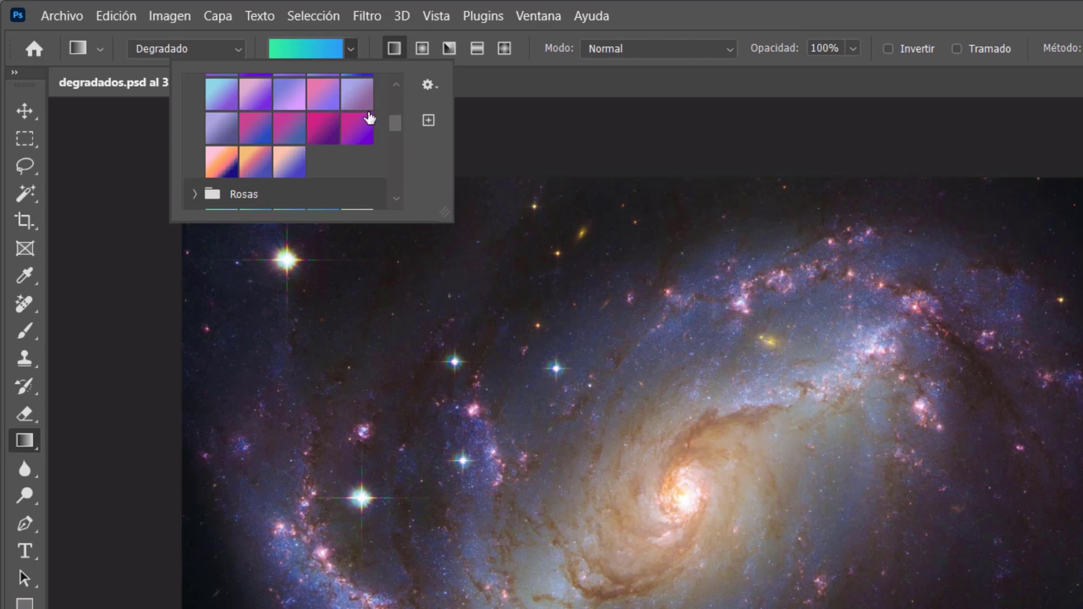
drag(396, 136, 393, 85)
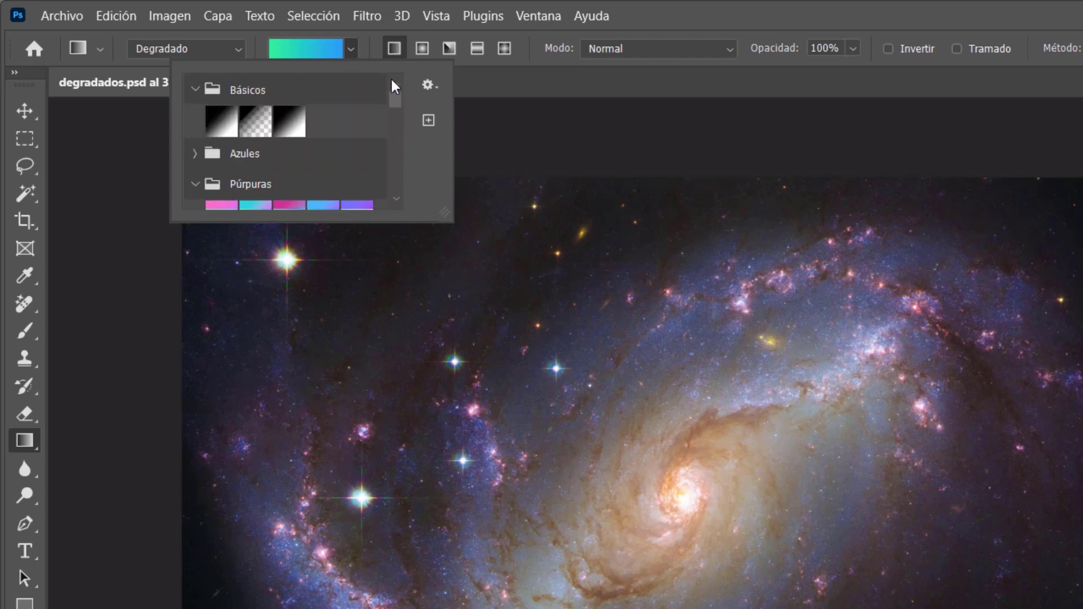
double_click(228, 127)
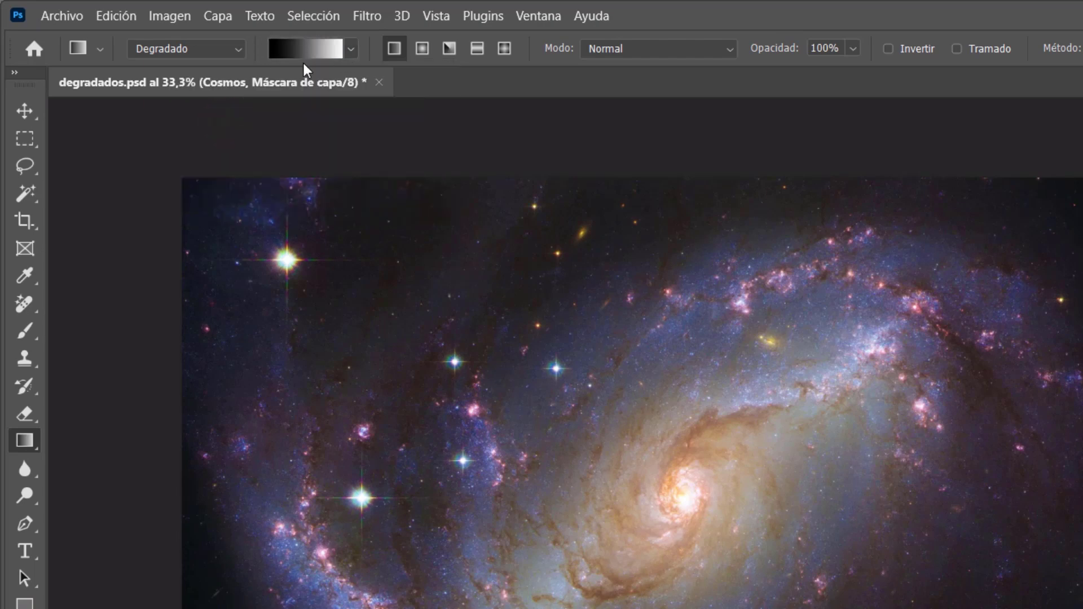
click(420, 47)
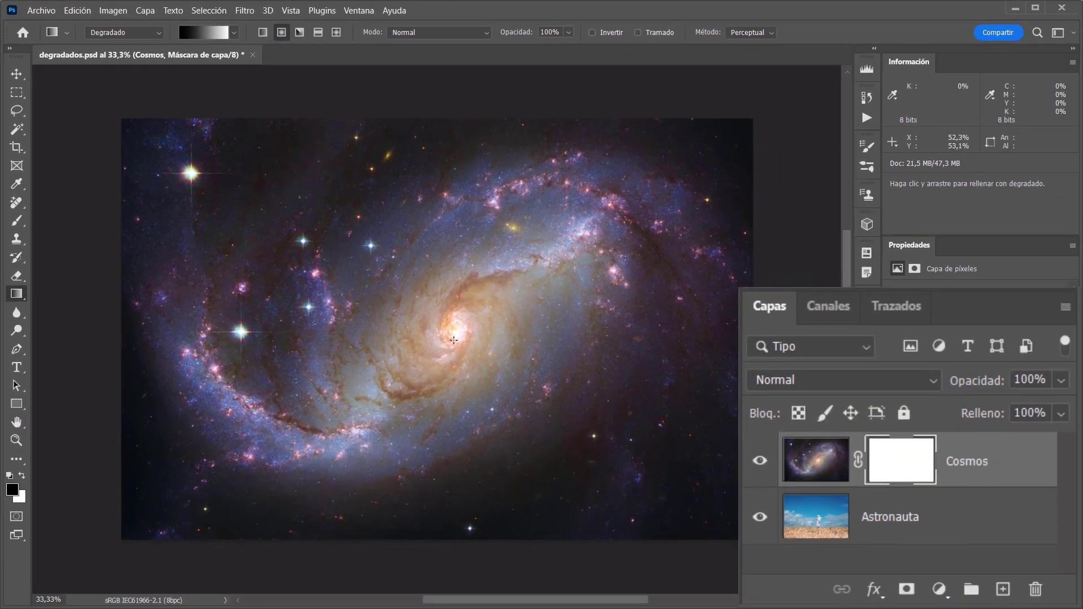
Step: Draw a radial gradient on the Cosmos mask outward from the astronaut's chest, and fine-tune its midpoint and centre
drag(441, 341, 266, 386)
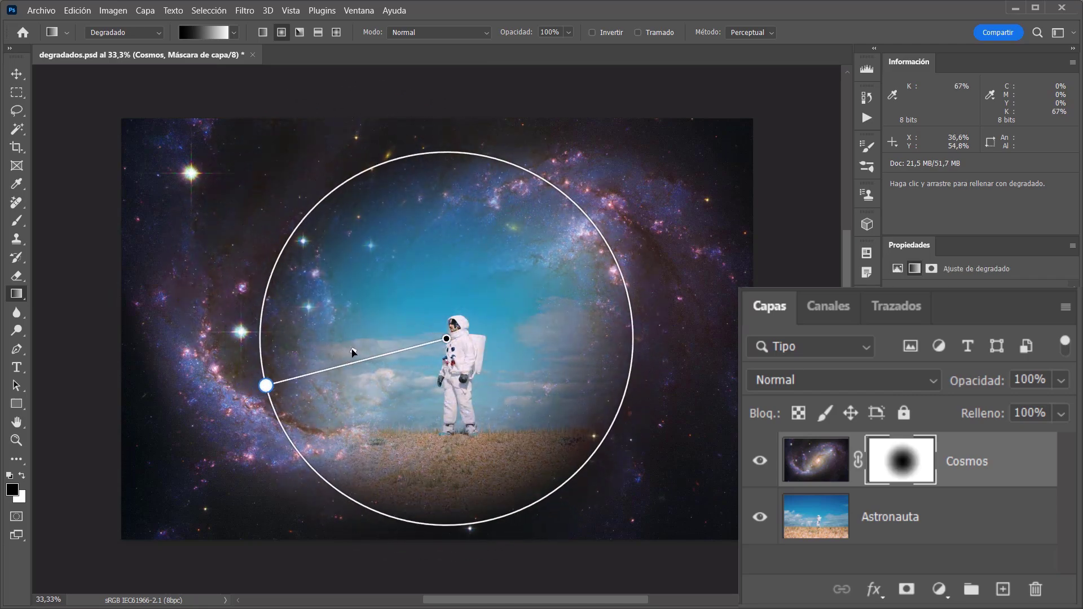
mouse_move(357, 350)
mouse_down()
mouse_move(392, 348)
mouse_move(353, 365)
mouse_up()
mouse_move(446, 338)
mouse_down()
mouse_move(559, 382)
mouse_move(491, 367)
mouse_move(457, 330)
mouse_move(450, 339)
mouse_up()
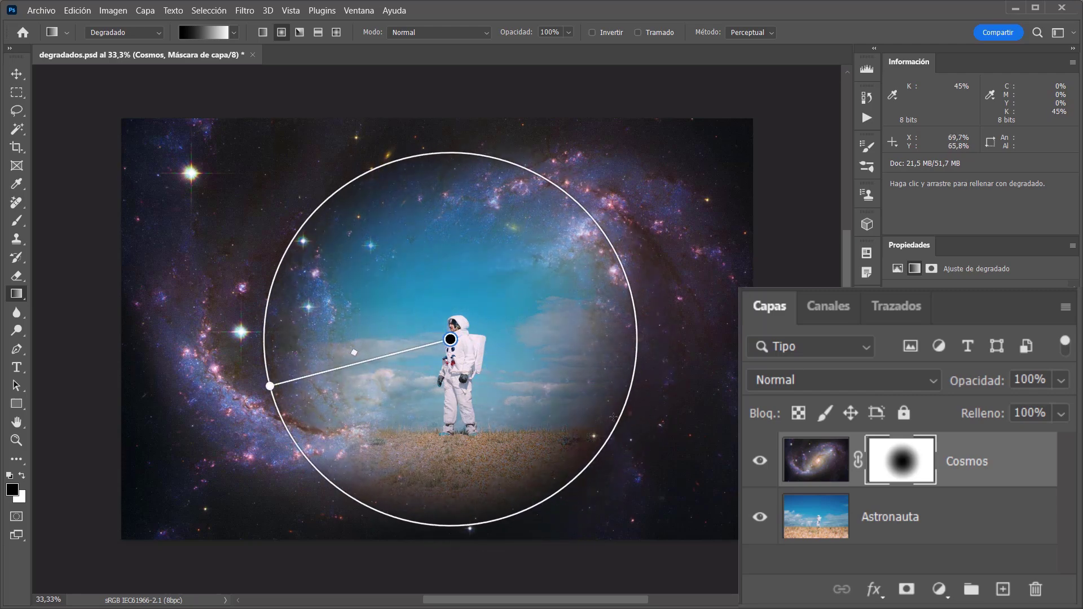
Step: Move the Cosmos mask gradient's centre slightly upward and shift its midpoint close to the centre, inspecting the mask on its own
alt+click(914, 473)
alt+click(914, 474)
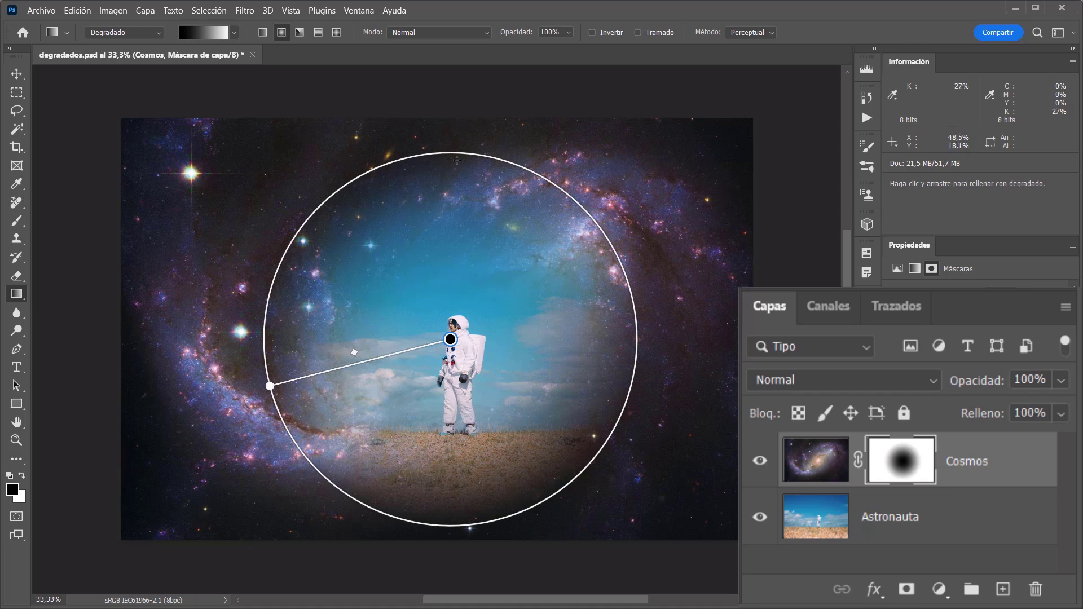
drag(481, 337, 452, 341)
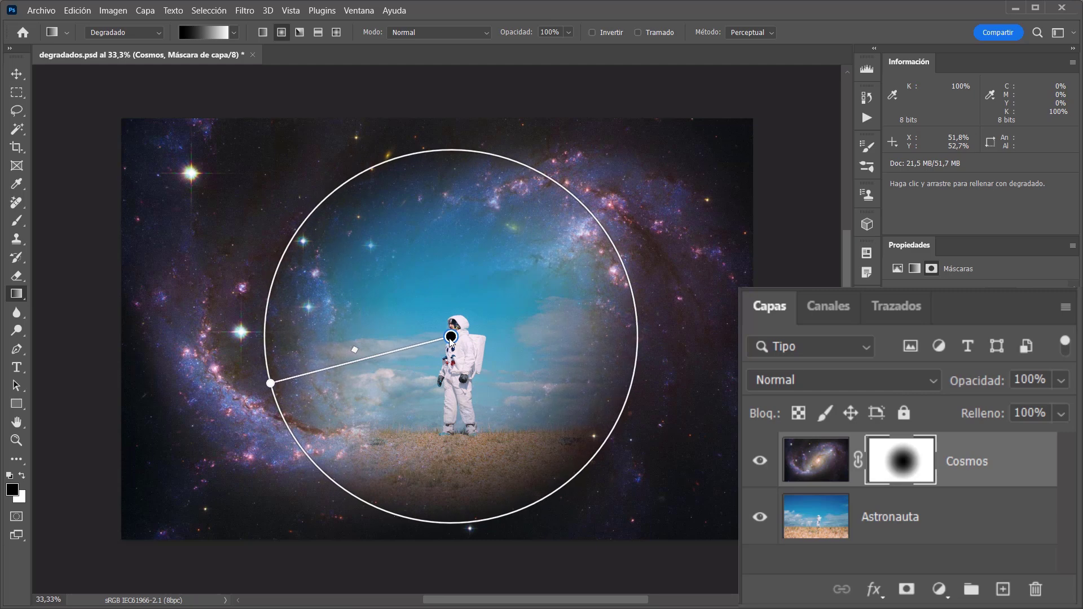
drag(356, 352, 424, 332)
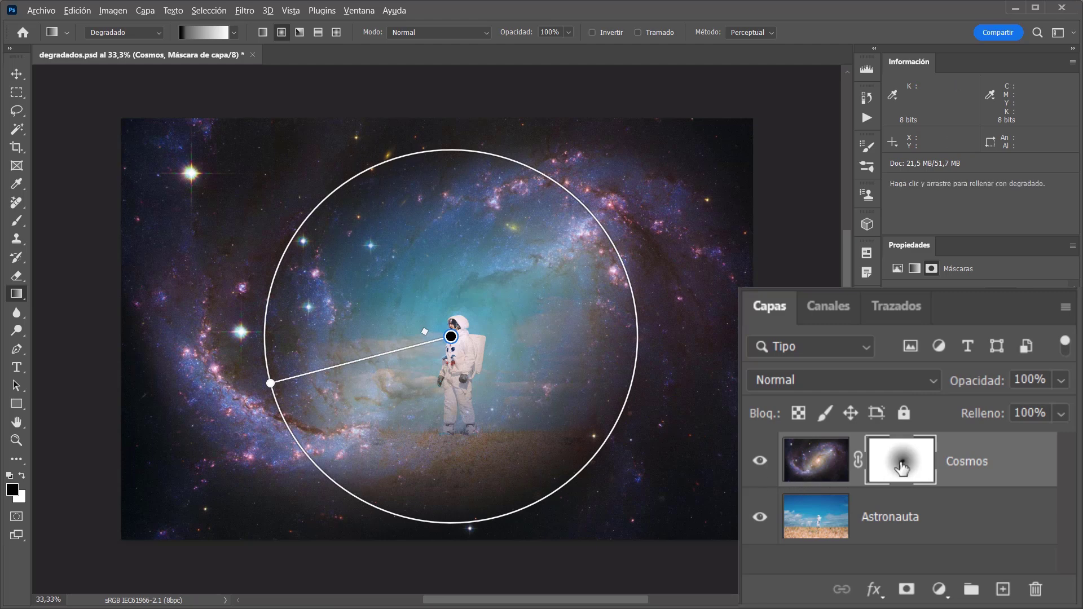
alt+click(897, 462)
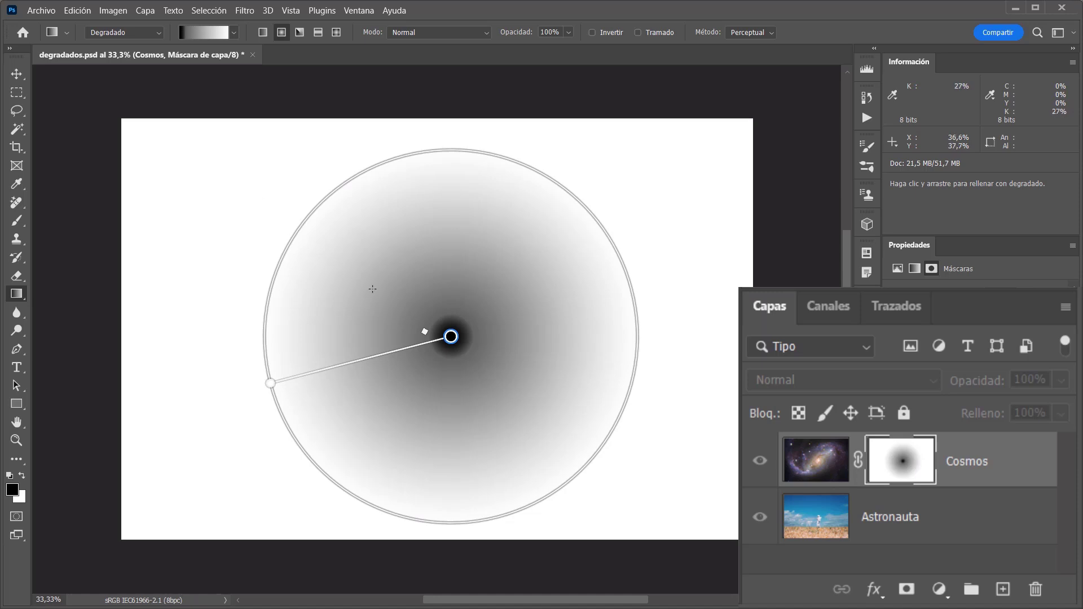
drag(424, 333, 417, 355)
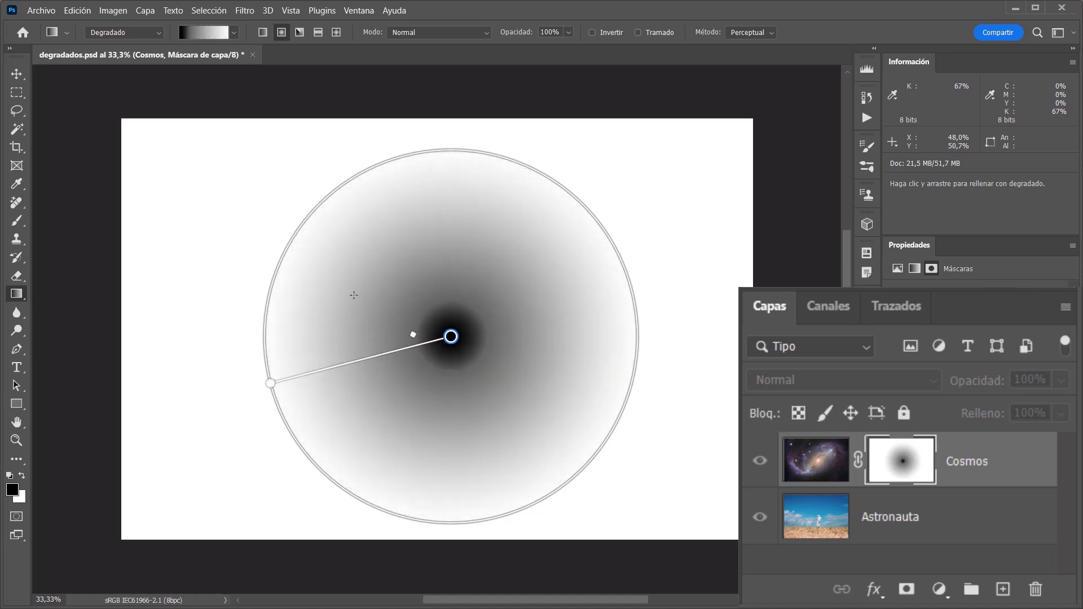
Step: Apply a Levels adjustment to the Cosmos mask with the black input at 227, and return to the image view
click(113, 10)
click(146, 45)
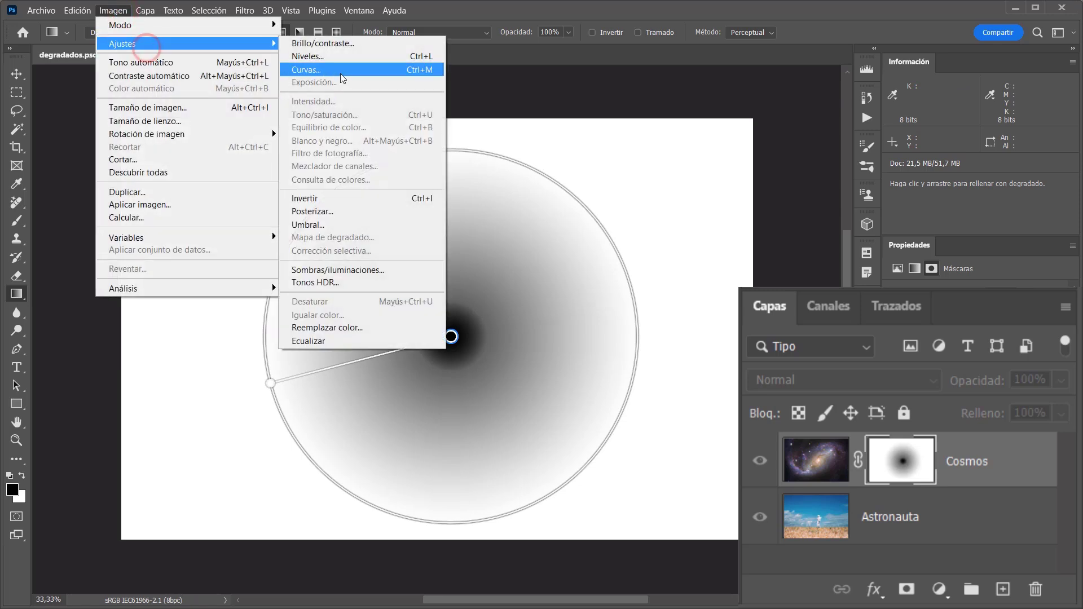
click(344, 59)
drag(714, 304, 666, 304)
drag(536, 305, 717, 312)
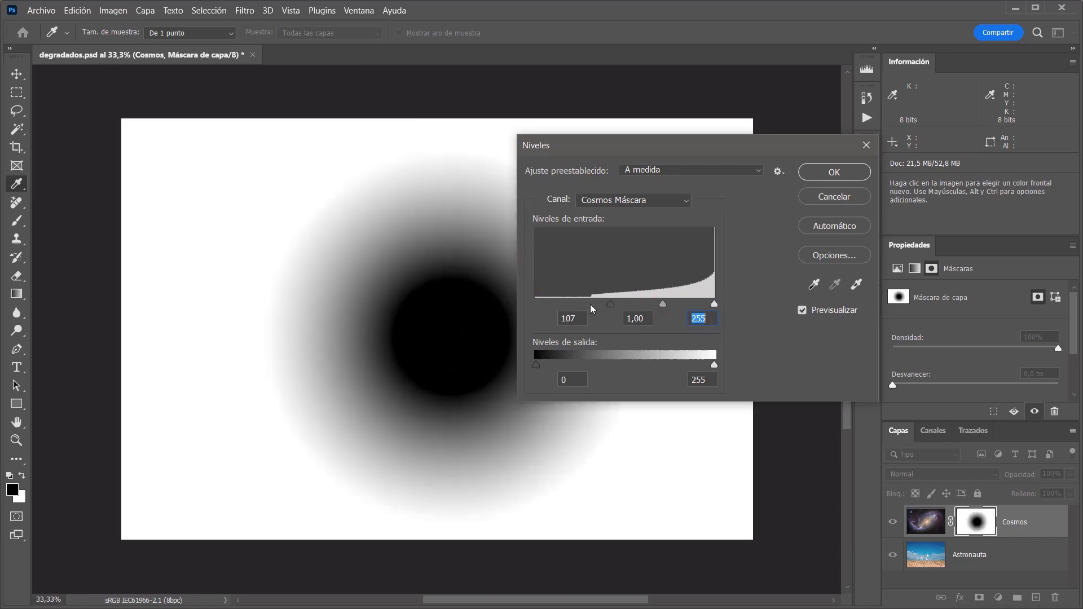
drag(615, 308, 698, 308)
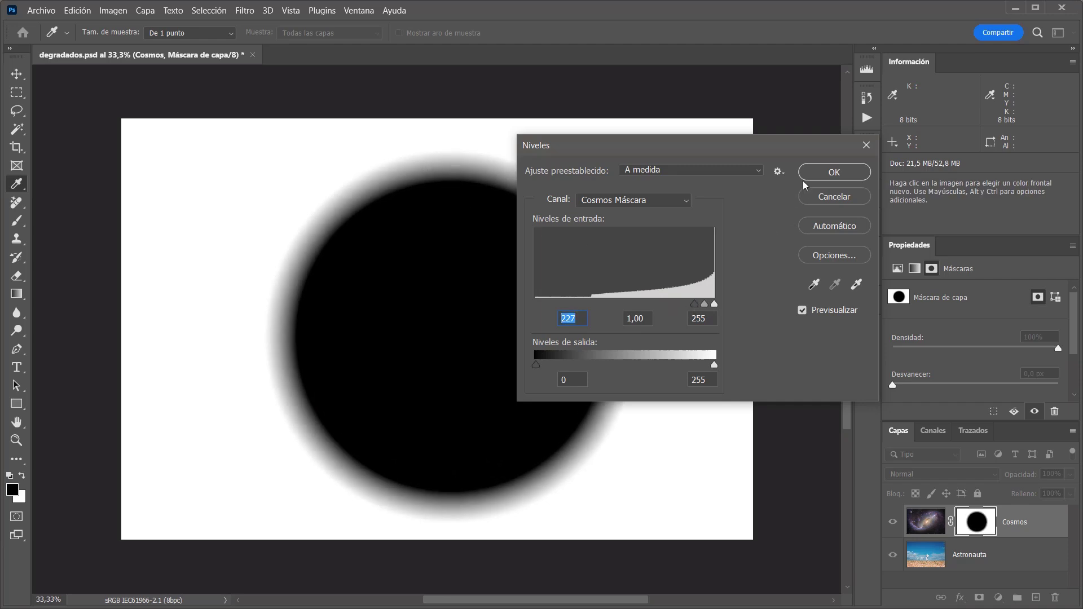
click(833, 173)
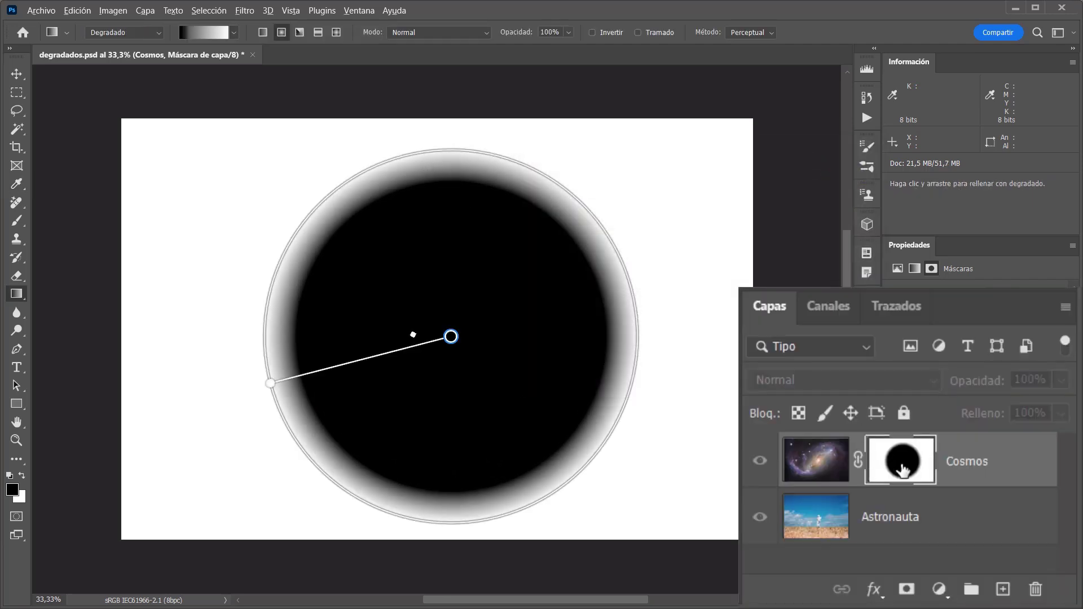
alt+click(901, 467)
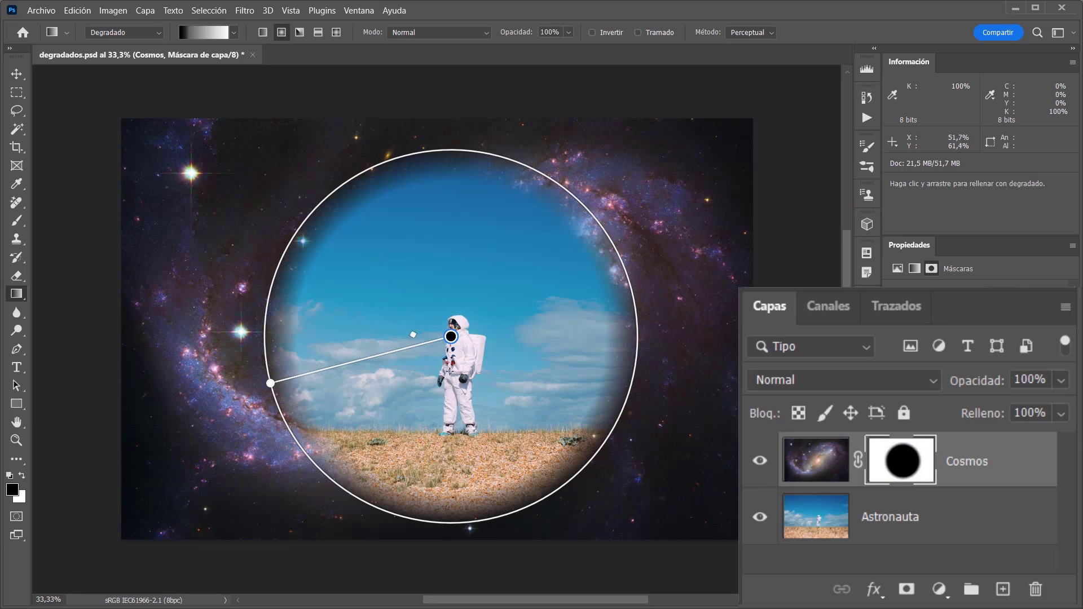
Step: Pull the mask gradient's white end stop slightly inward and check the mask on its own
click(271, 383)
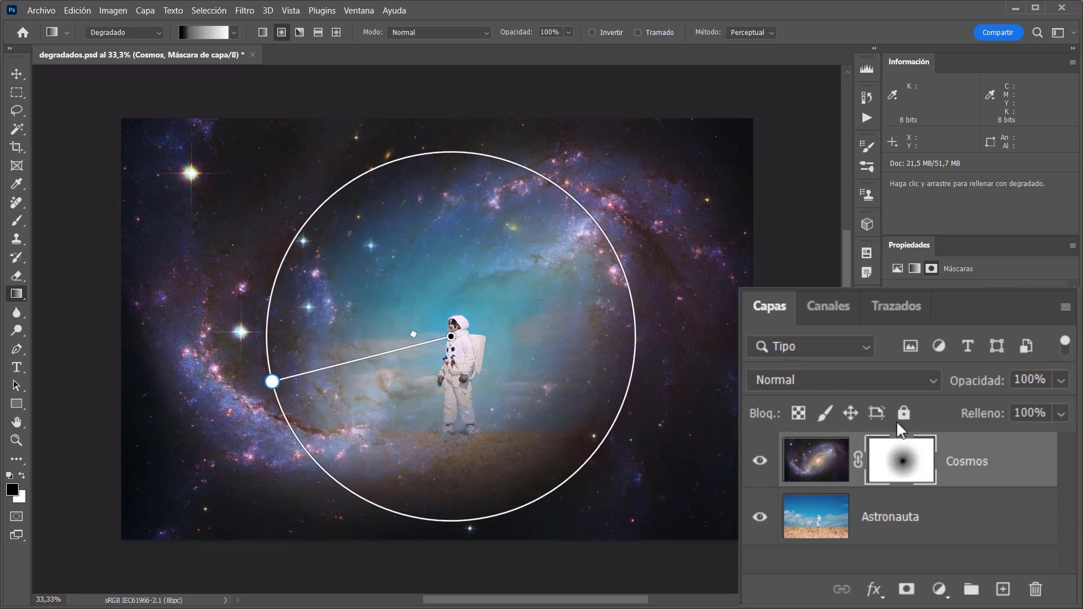
alt+click(911, 468)
alt+click(911, 468)
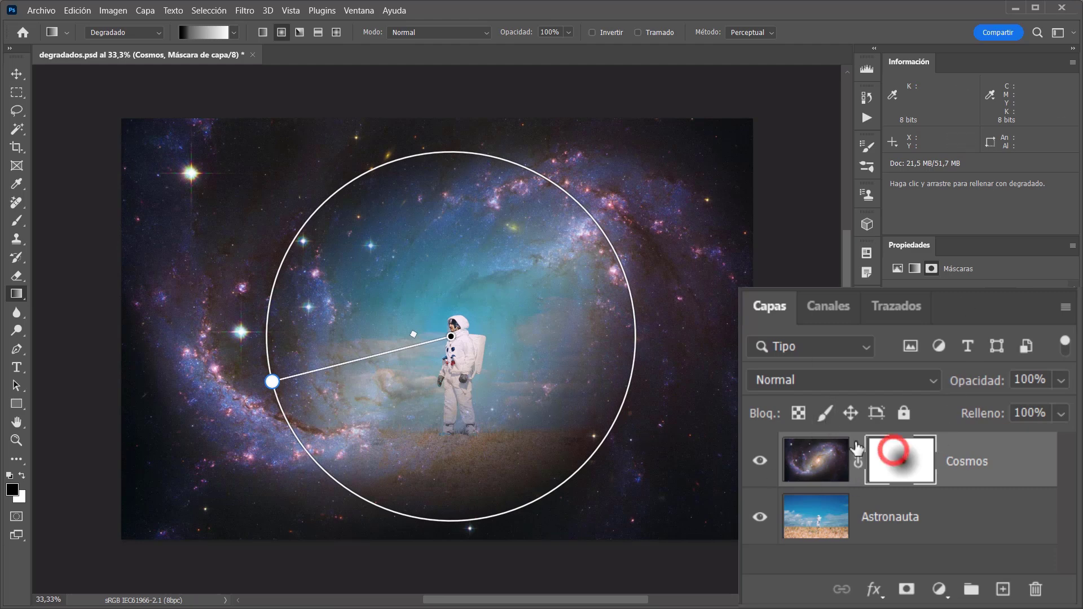
Step: Try the gradient's Invertir option and turn it off, and invert the Cosmos mask itself and back again
click(592, 33)
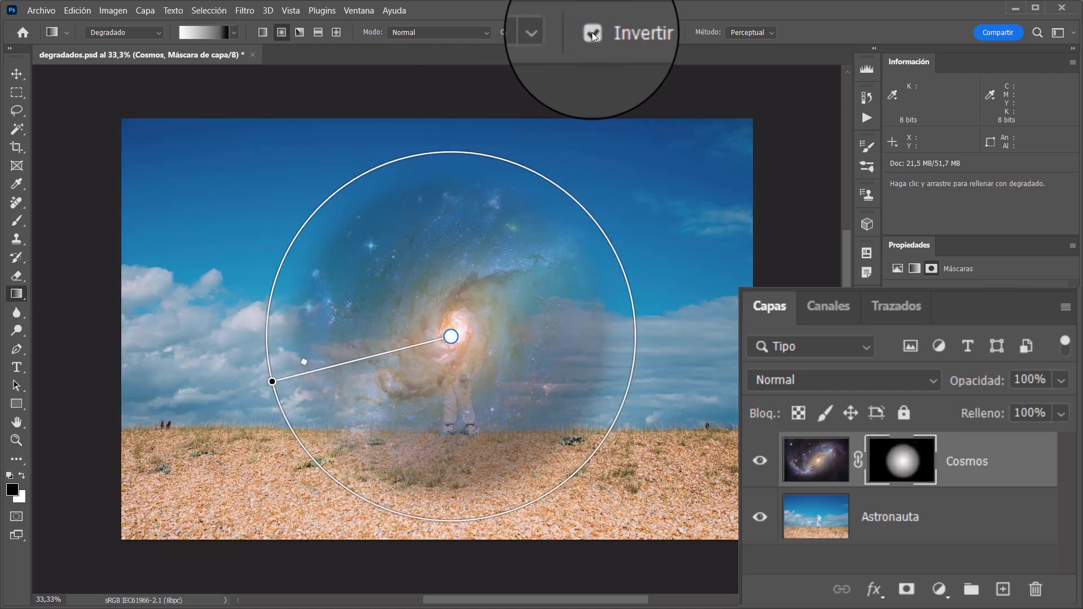
click(591, 32)
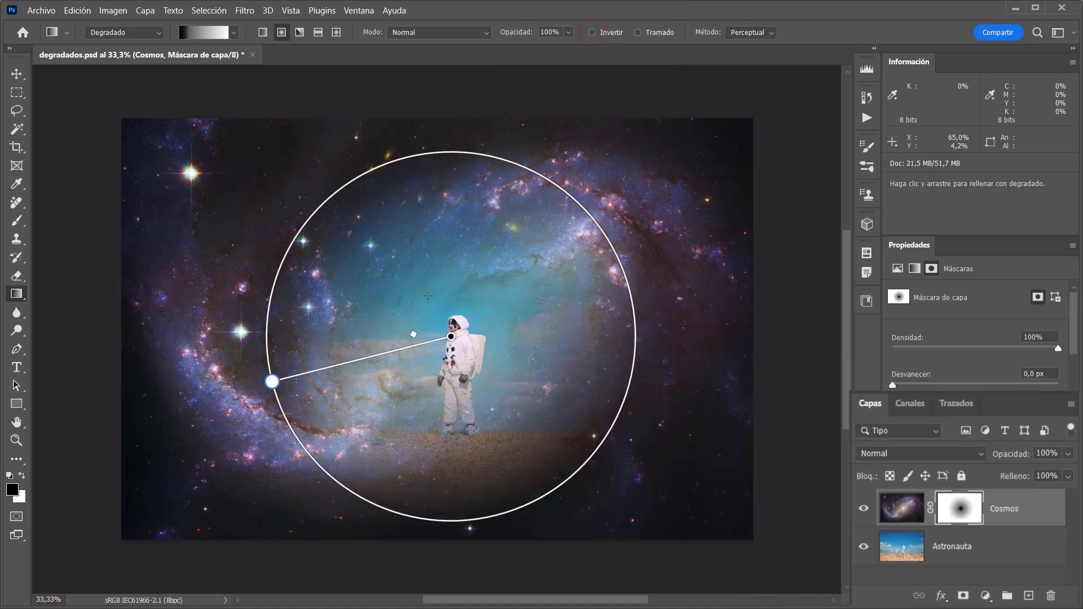
scroll(966, 386, down, 5)
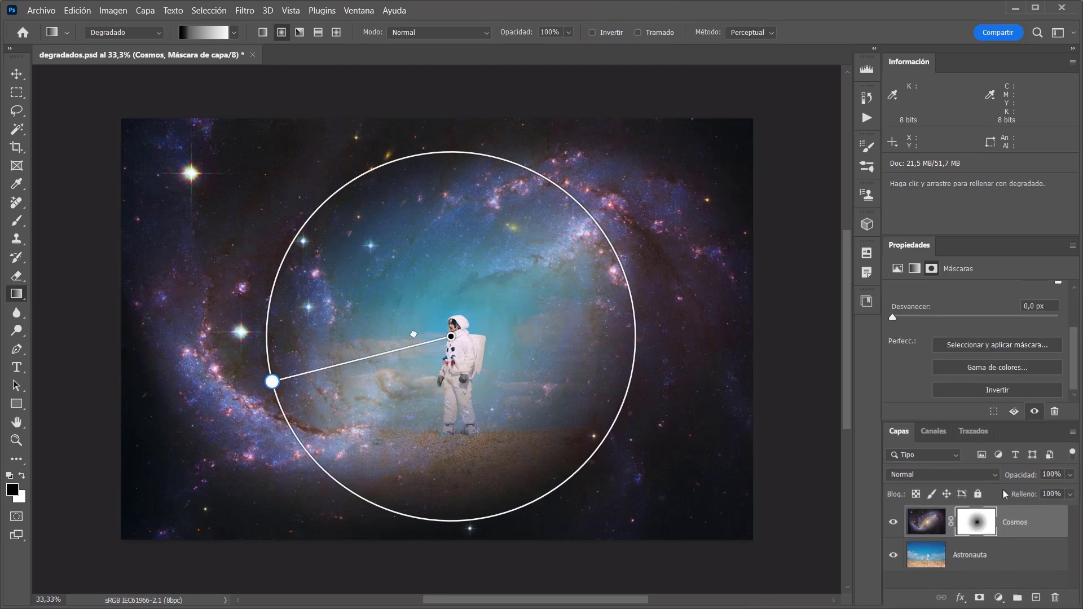
click(997, 390)
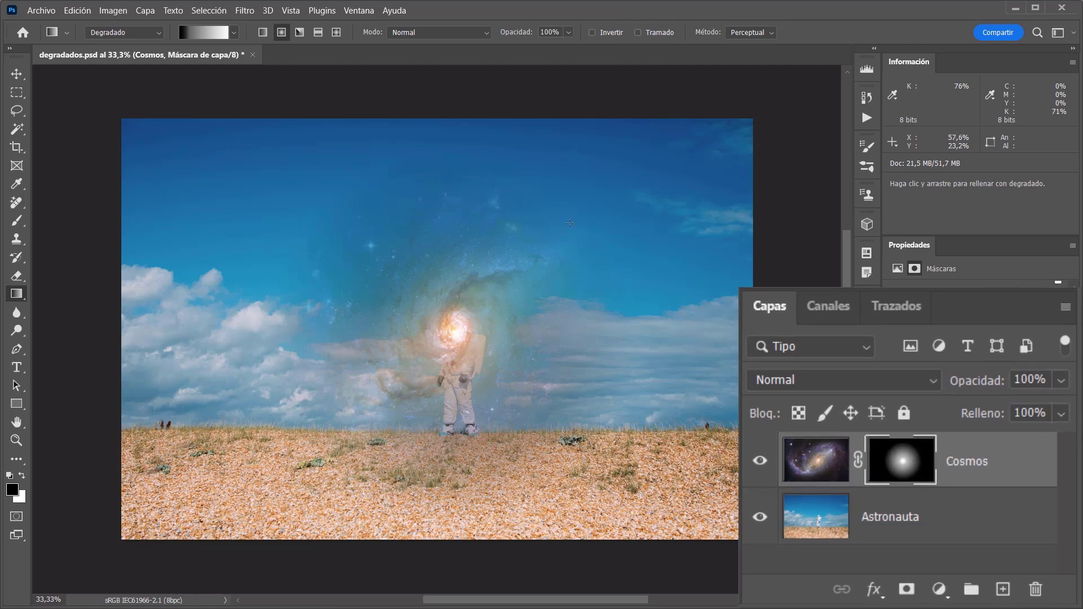
key(ctrl+i)
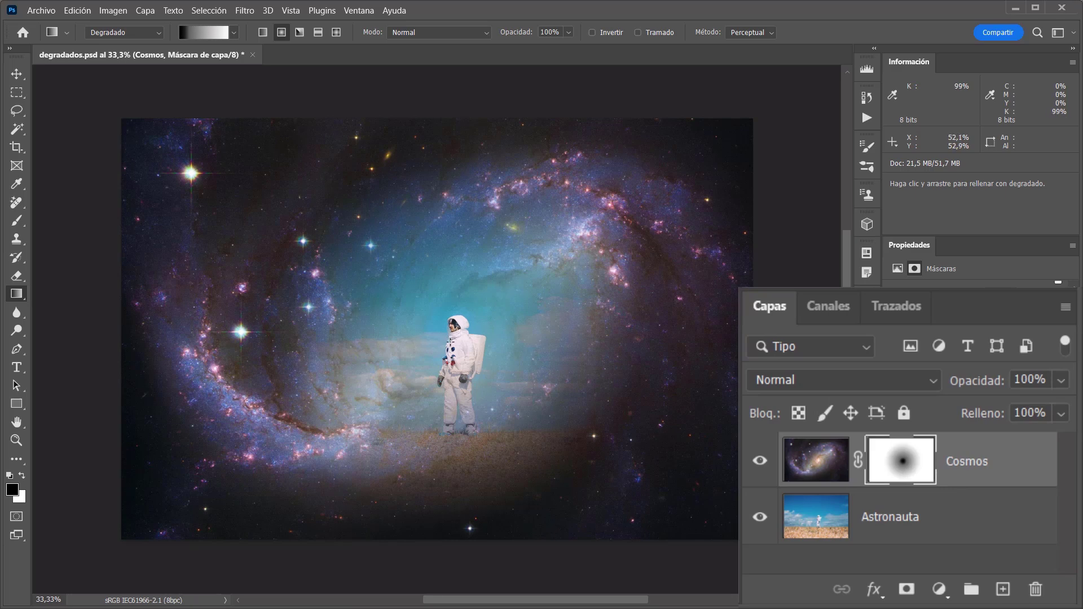
Step: Replace the Cosmos mask without applying it, using a new mask with a wider radial gradient from the astronaut's chest toward the upper-right galaxy arm
drag(895, 459, 1045, 593)
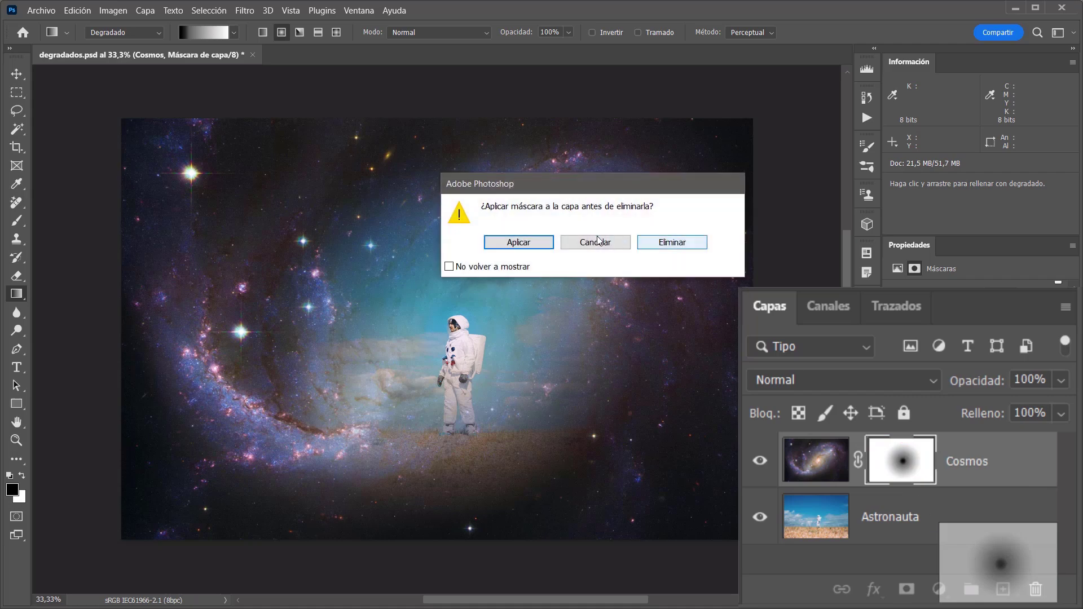
click(676, 247)
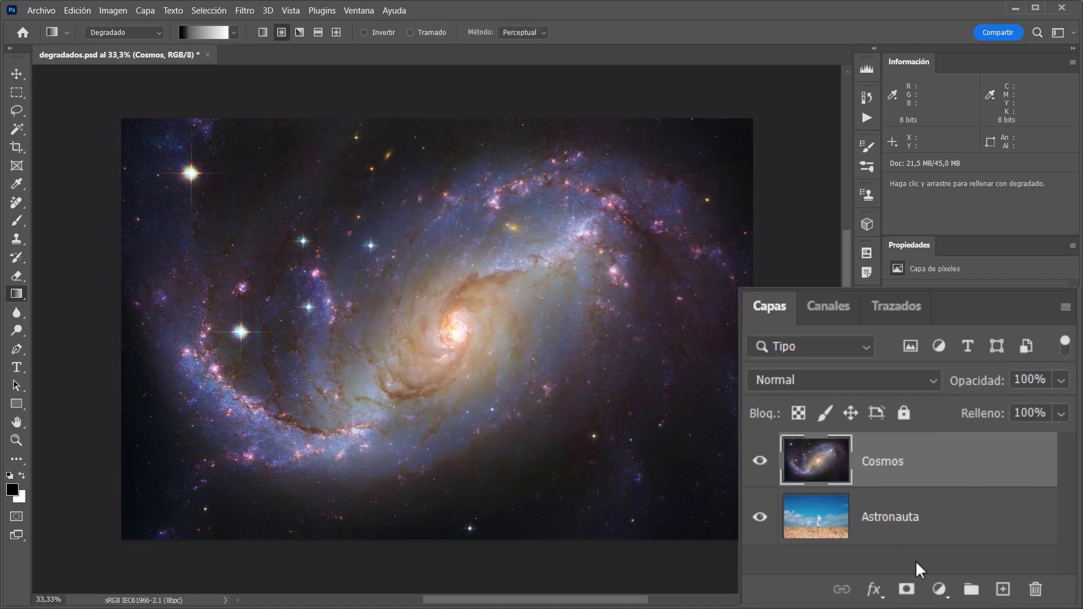
click(907, 589)
drag(618, 247, 639, 245)
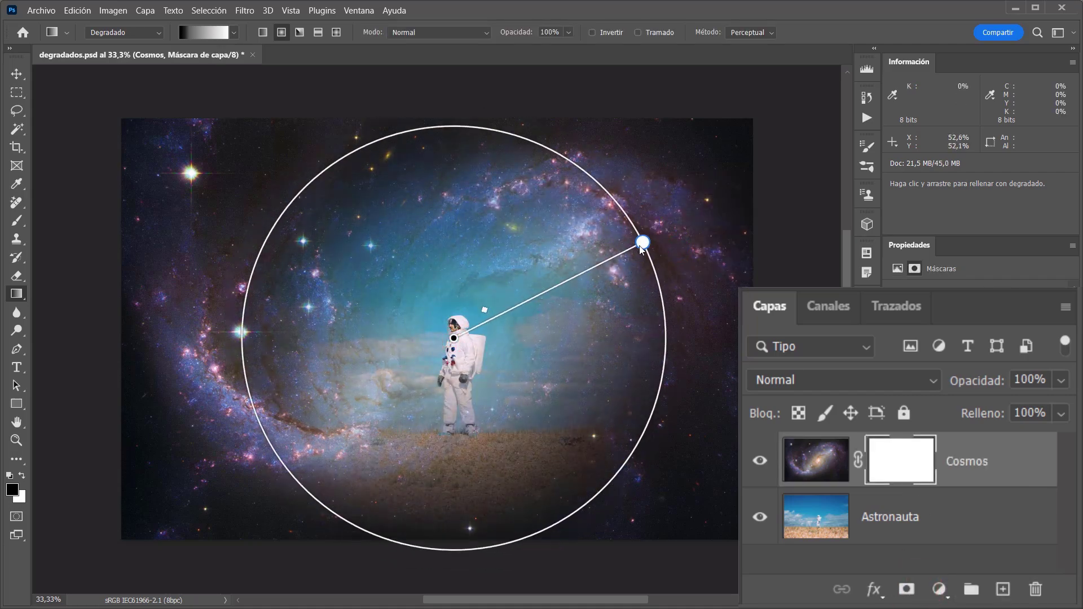
Step: Delete the new Cosmos mask without applying it, and undo the deletion
click(901, 470)
drag(912, 477, 1035, 589)
click(688, 244)
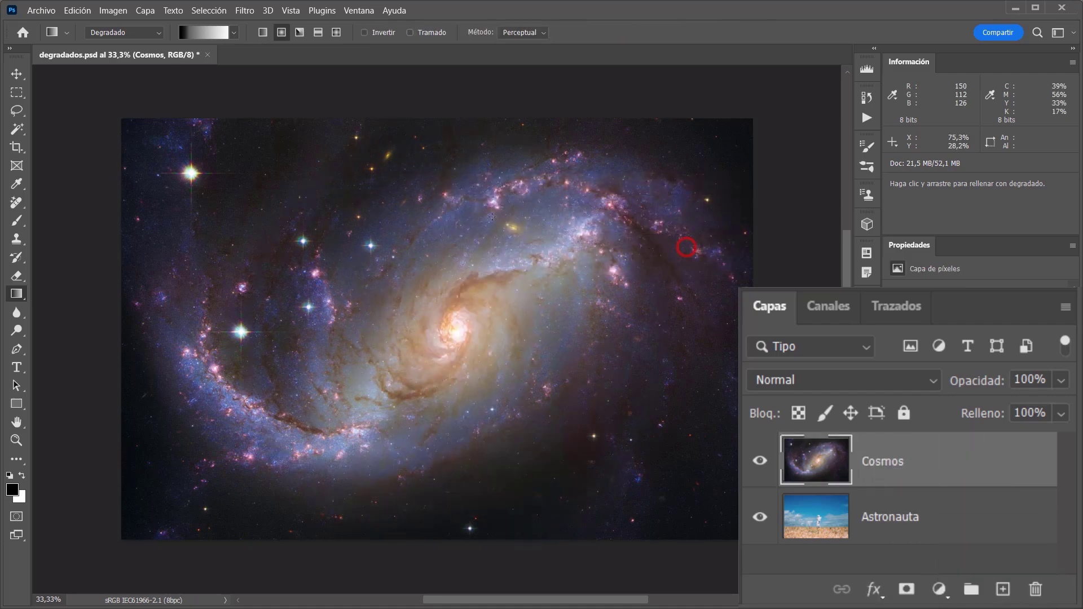
click(83, 11)
click(87, 25)
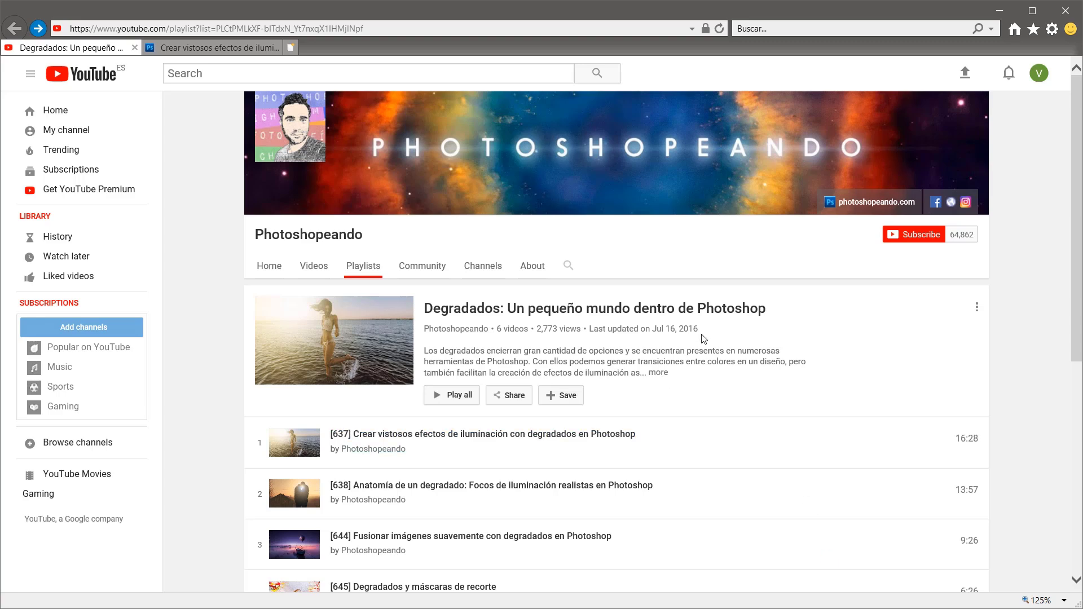
Step: Switch to the browser and look through the YouTube playlist "Degradados: Un pequeño mundo dentro de Photoshop"
scroll(684, 377, down, 4)
scroll(677, 398, up, 1)
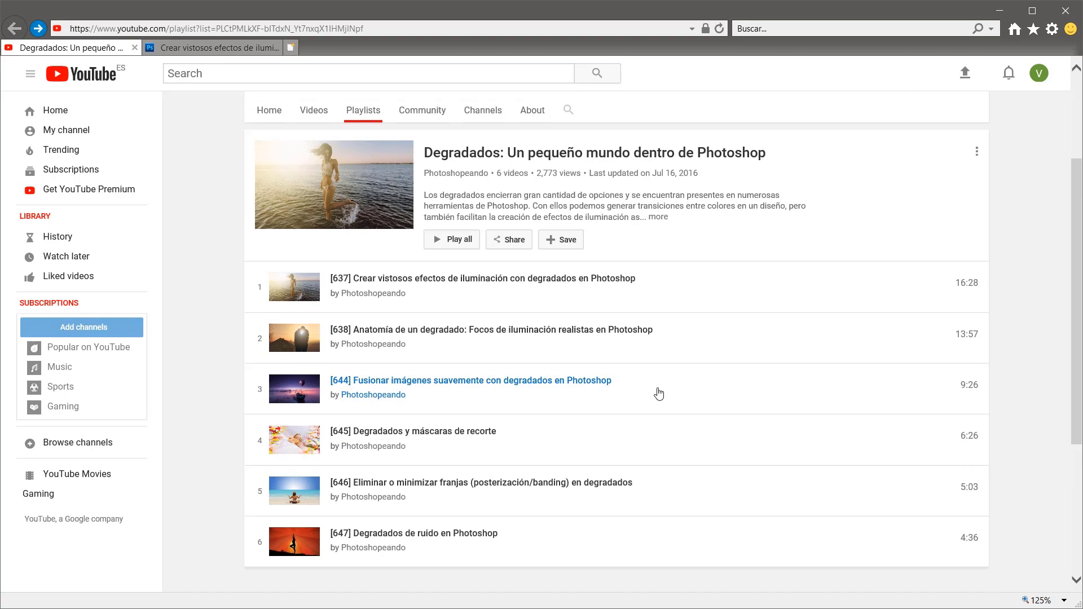
scroll(725, 439, up, 3)
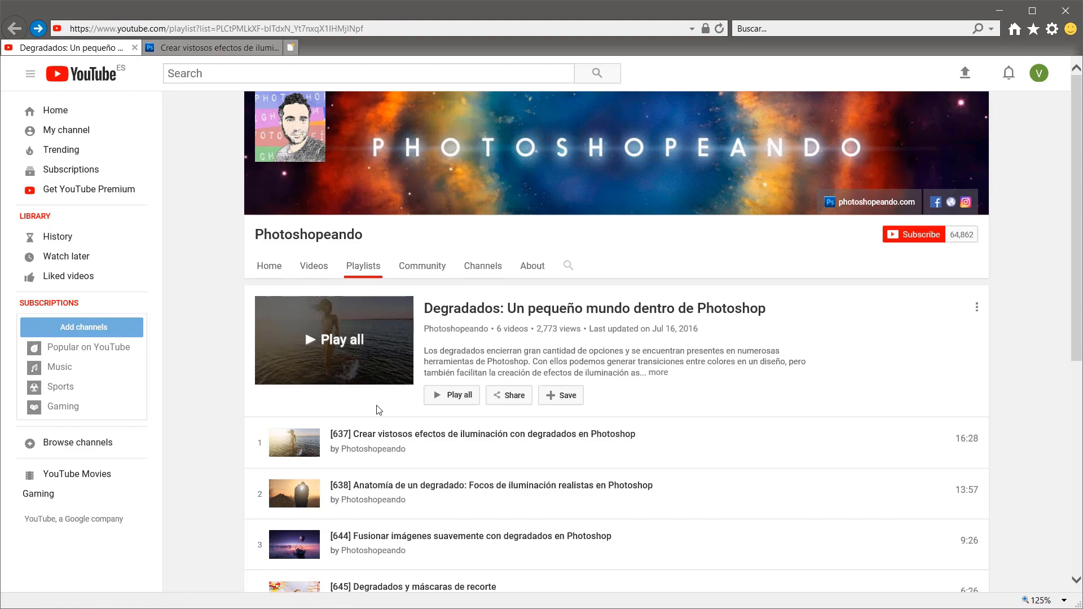
Step: Examine the article "Crear vistosos efectos de iluminación con degradados en Photoshop", including its photo links and the series index
click(218, 47)
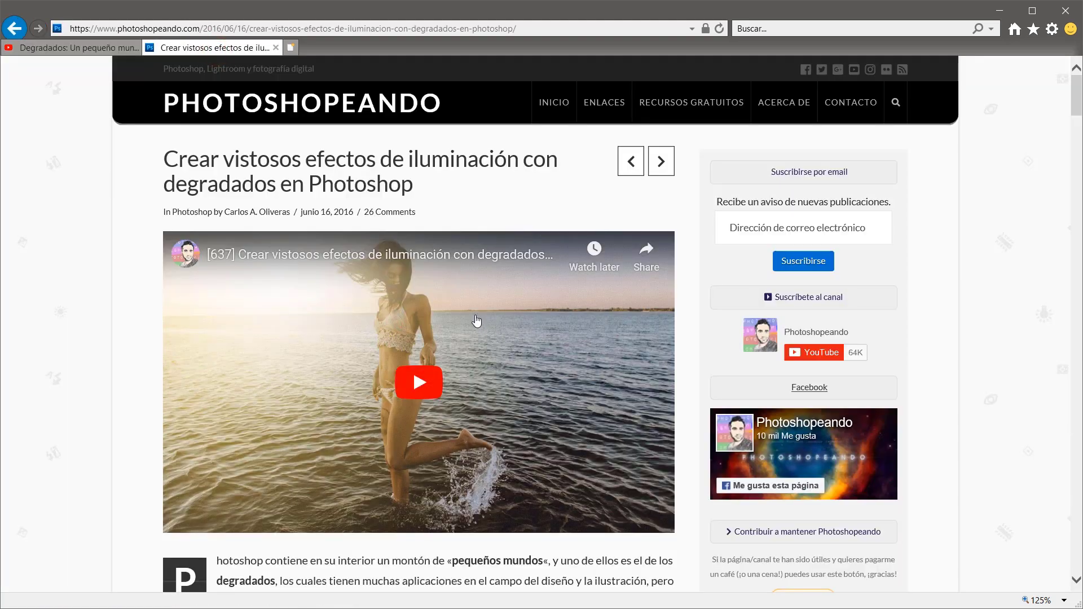
scroll(544, 302, down, 1)
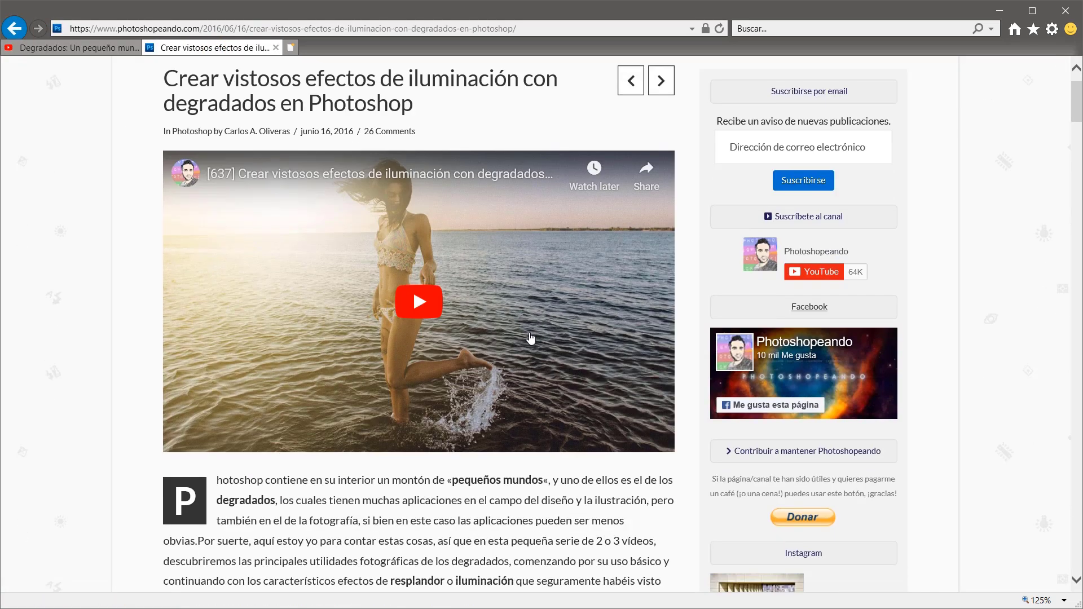
scroll(611, 429, down, 4)
scroll(524, 430, up, 5)
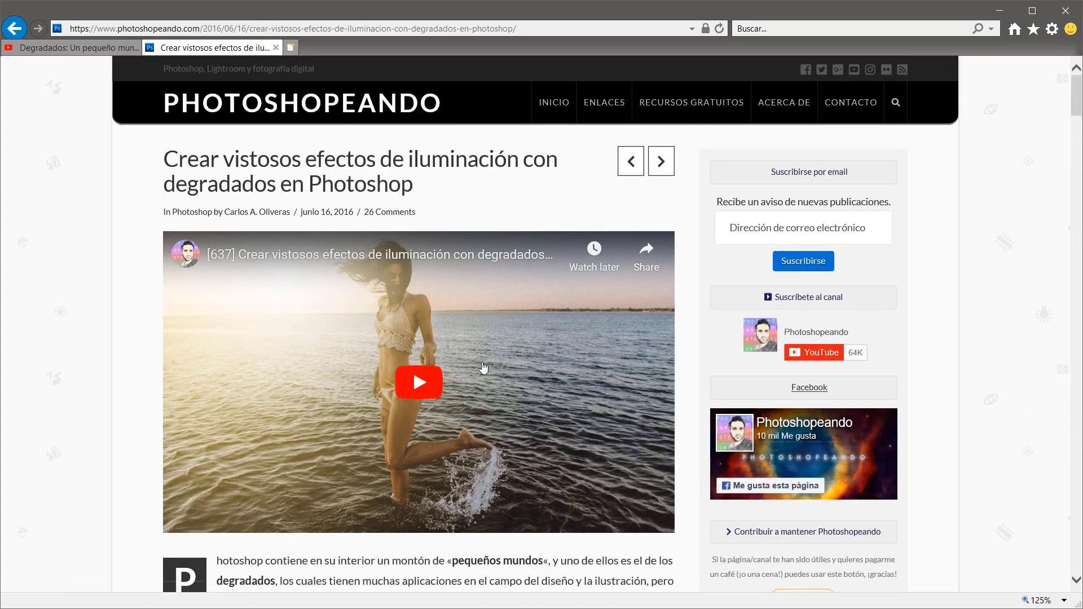
scroll(465, 407, down, 15)
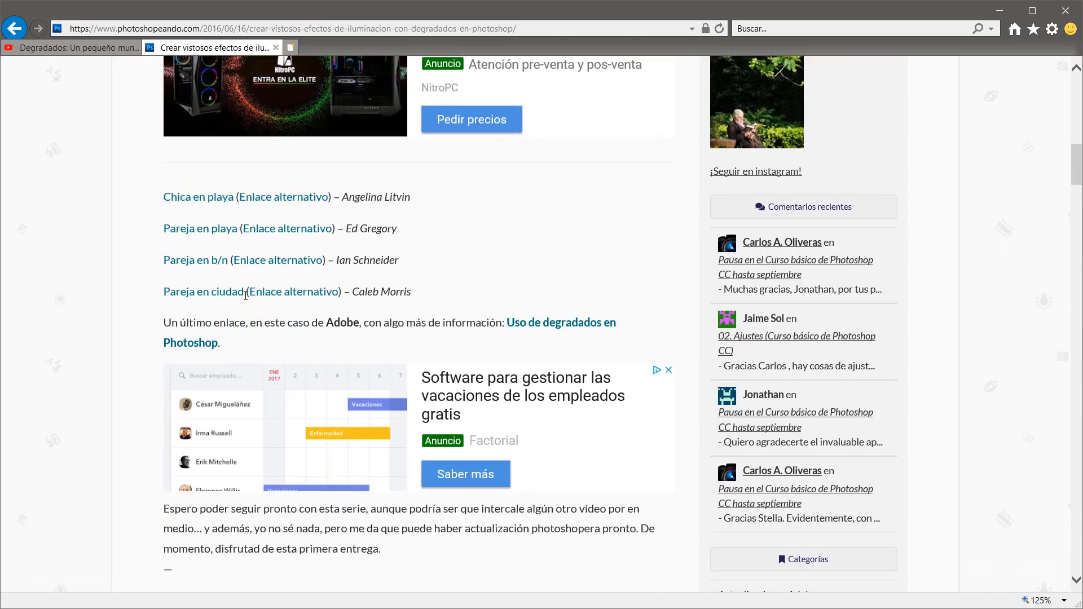
scroll(325, 283, up, 9)
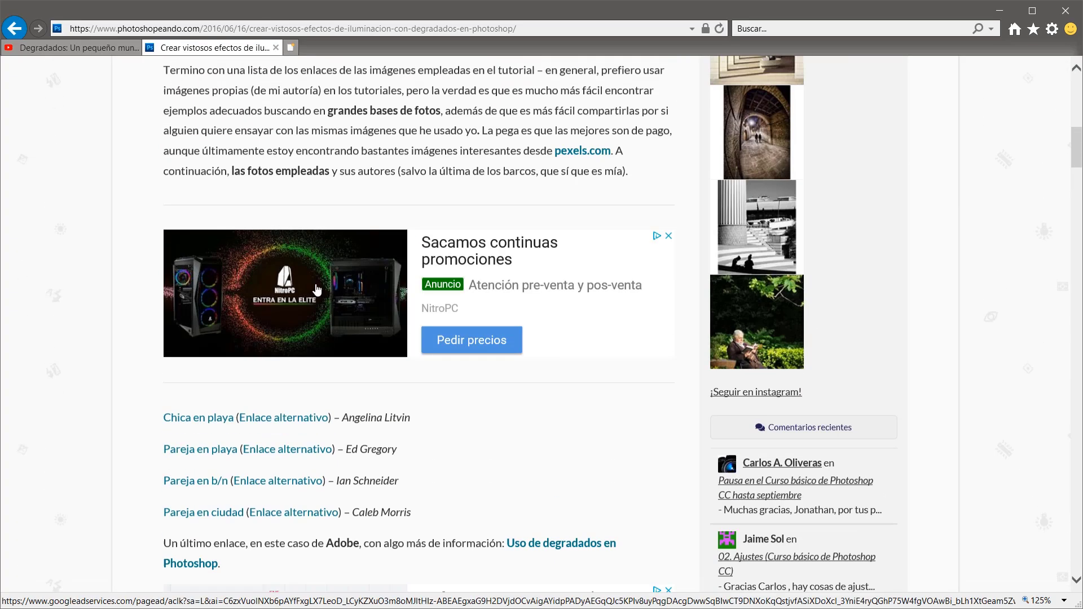
scroll(338, 265, up, 5)
scroll(350, 254, down, 12)
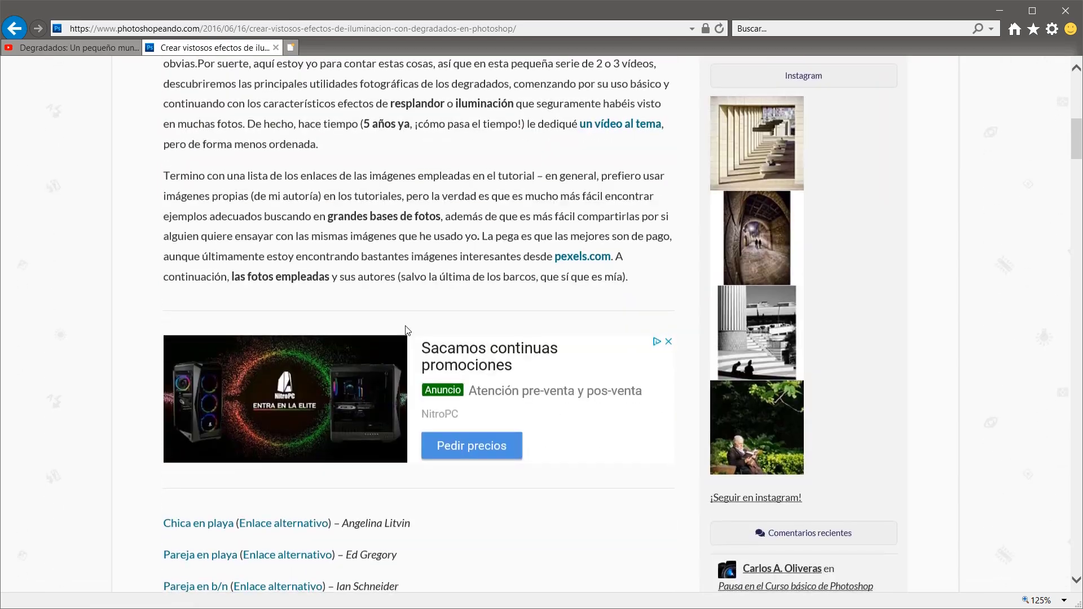
scroll(411, 322, down, 7)
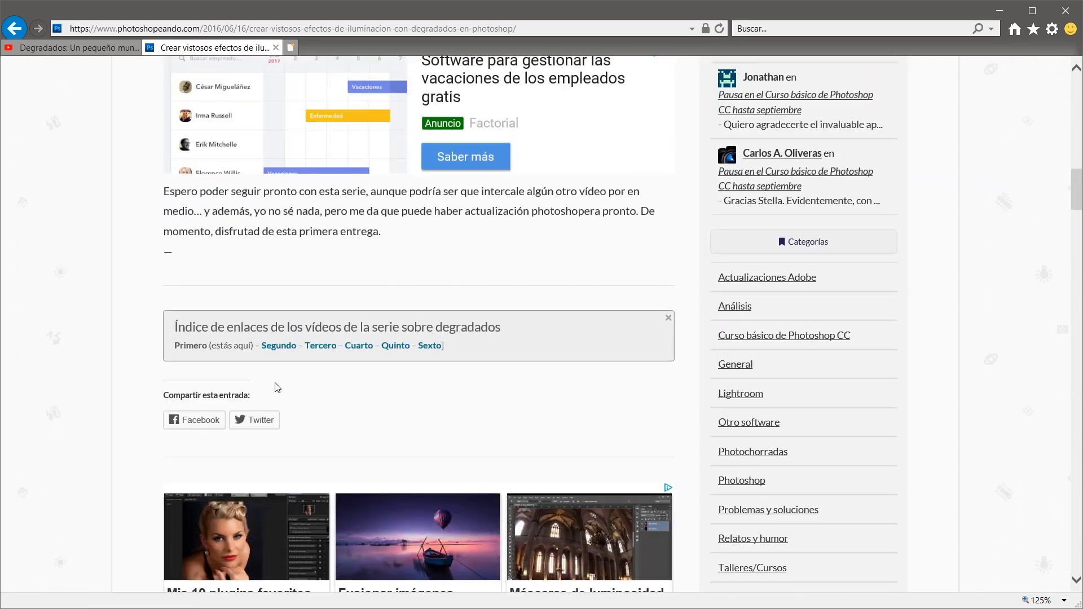
Step: Open the series' second article from the index and examine its image links and series index
click(279, 345)
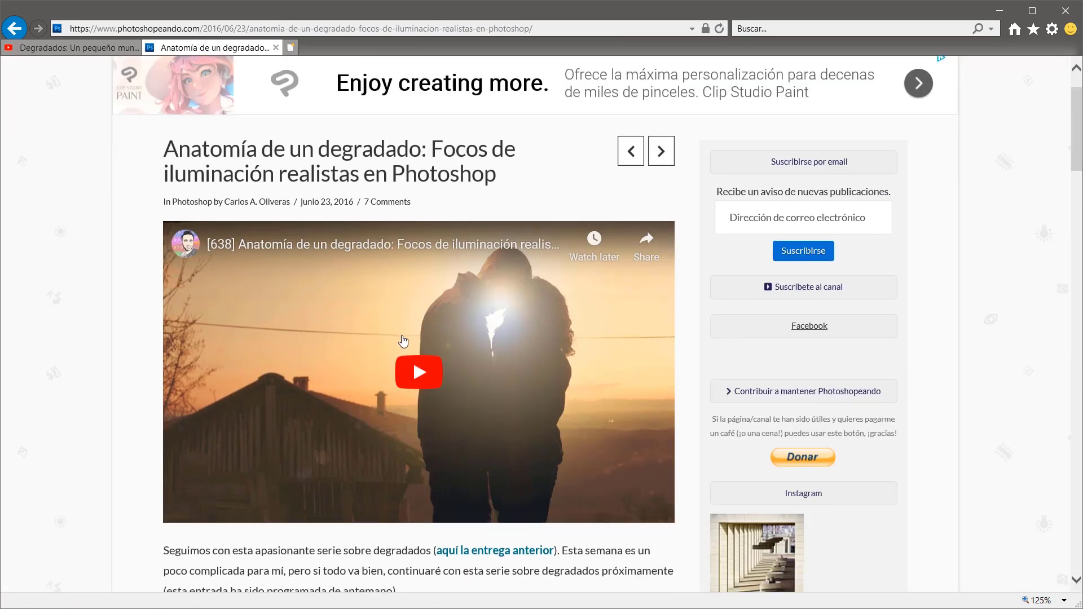
scroll(408, 339, down, 6)
scroll(408, 339, down, 12)
scroll(387, 334, up, 15)
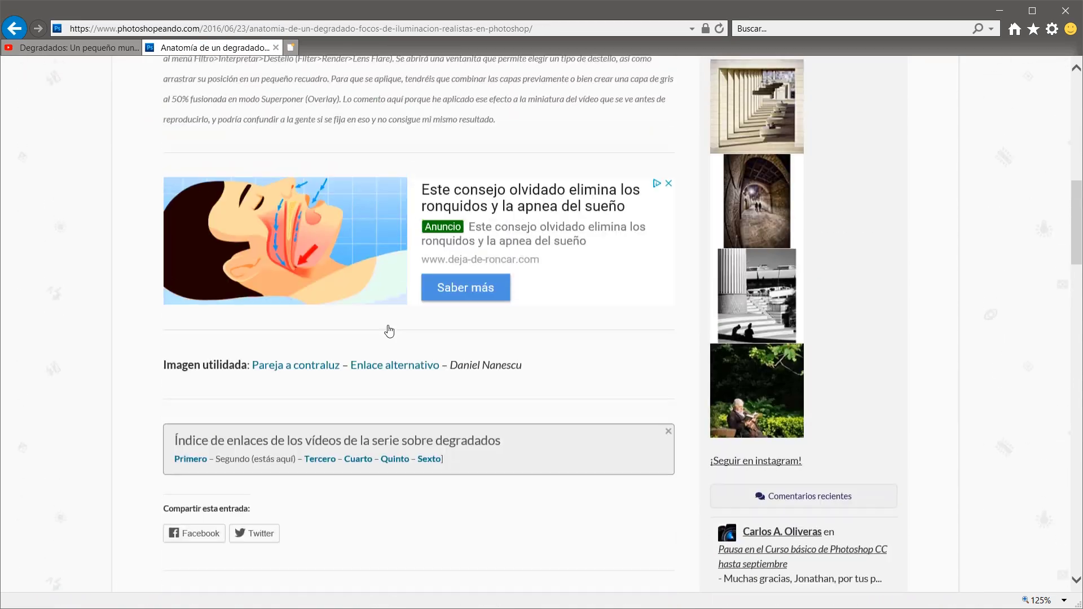
scroll(351, 261, up, 3)
Step: Look through the YouTube gradient playlist's videos again and return to the second article
click(123, 46)
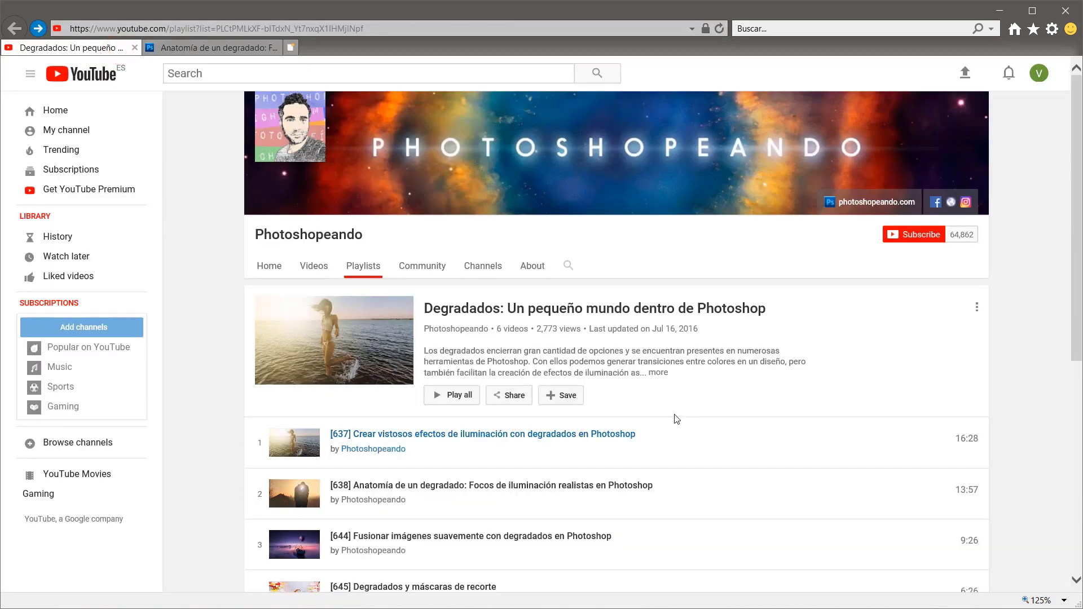
scroll(671, 425, down, 3)
scroll(679, 427, up, 3)
scroll(695, 434, down, 3)
scroll(694, 437, up, 3)
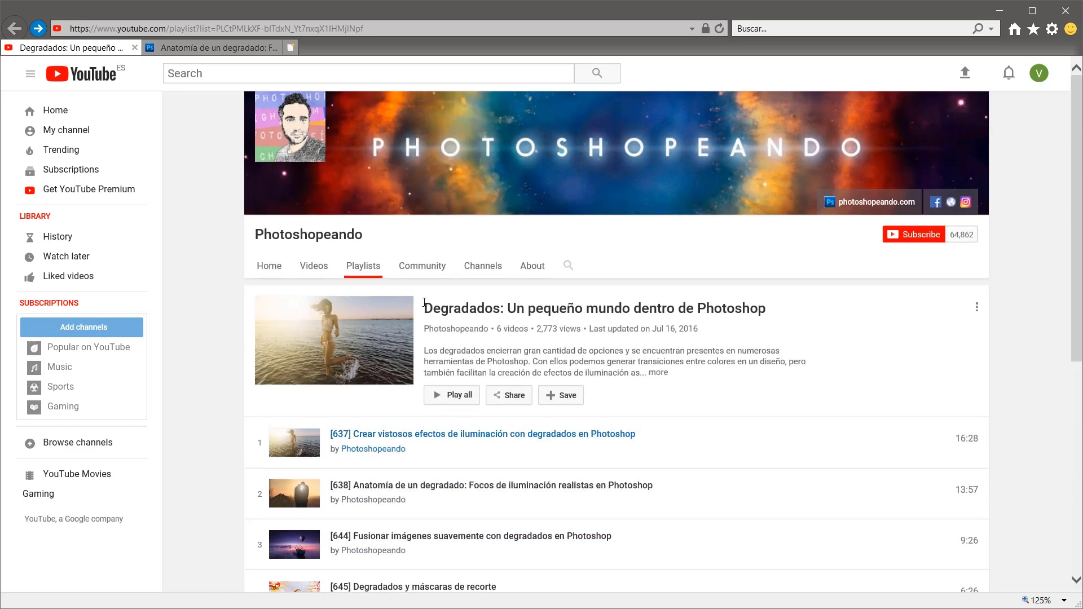
click(216, 48)
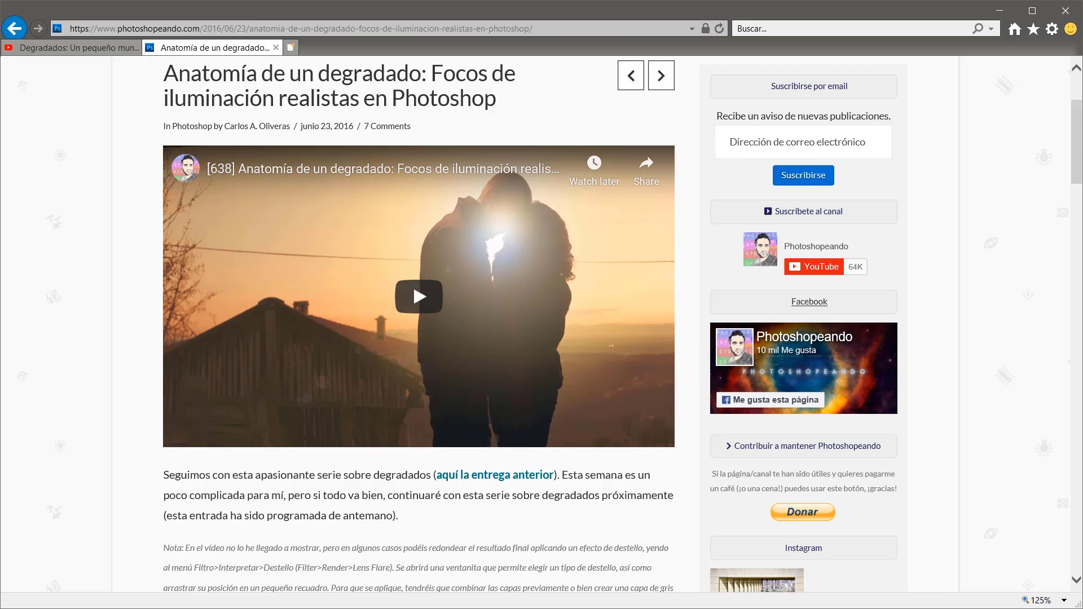